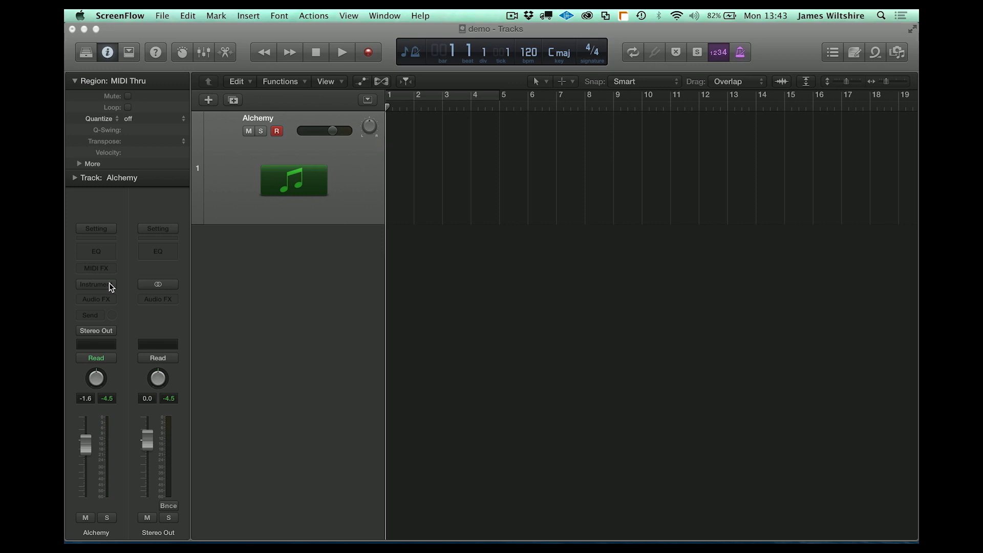
Step: Load a stereo Alchemy instrument on the track and move its plug-in window higher on the screen
left_click(109, 285)
left_click(109, 285)
mouse_move(110, 299)
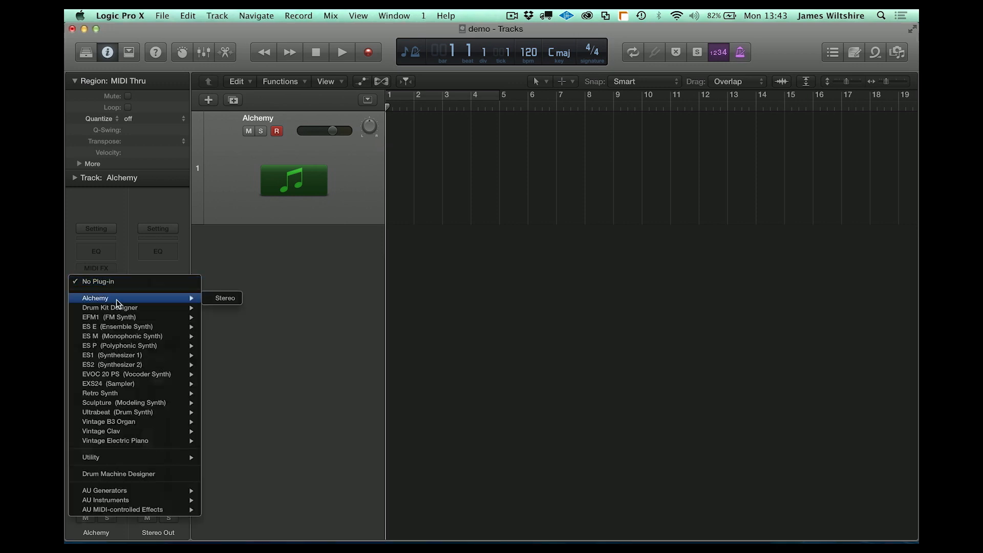
left_click(218, 303)
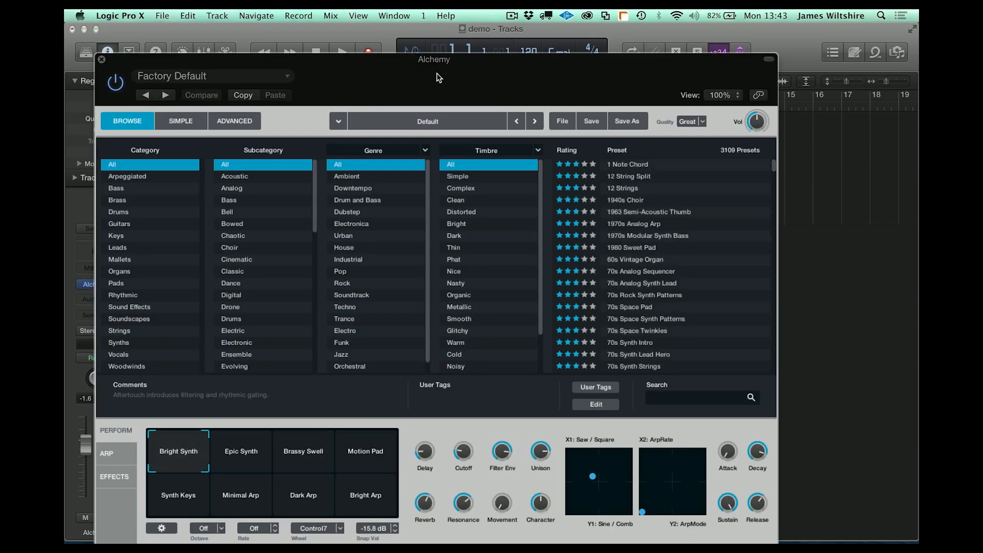
left_click_drag(443, 76, 454, 50)
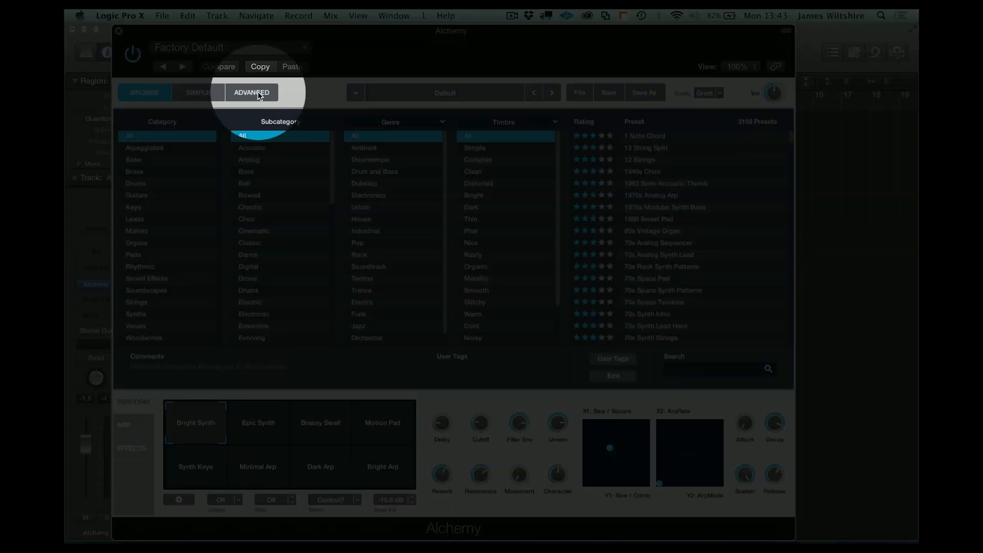
Step: In Alchemy's advanced view, switch off both global filters and all five main effects, from Three Band EQ to Acoustic Reverb
left_click(259, 96)
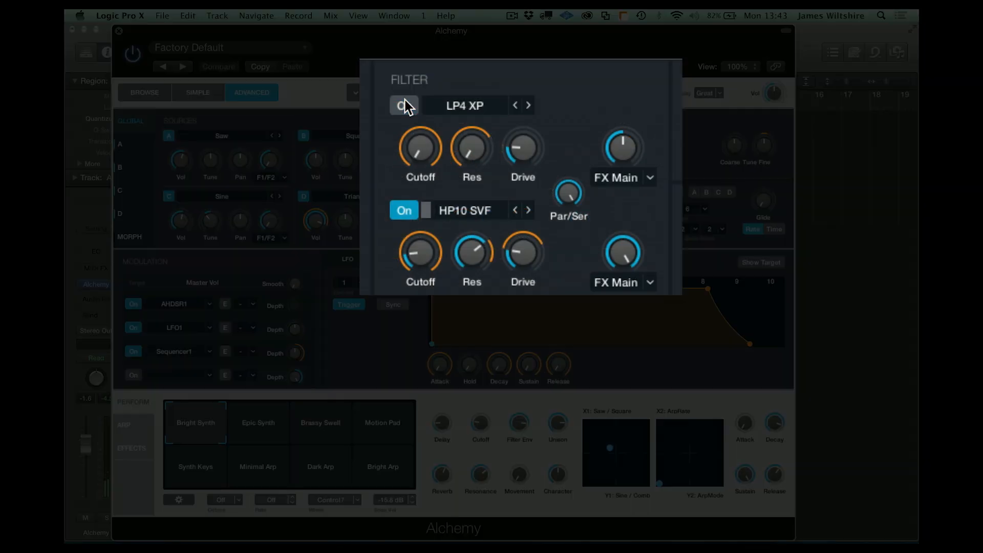
left_click(402, 211)
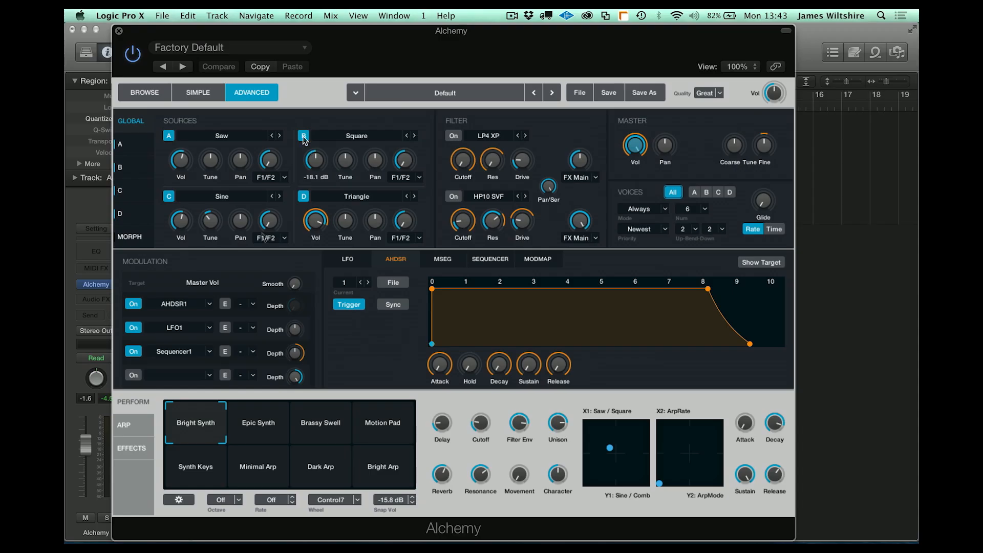
left_click(129, 449)
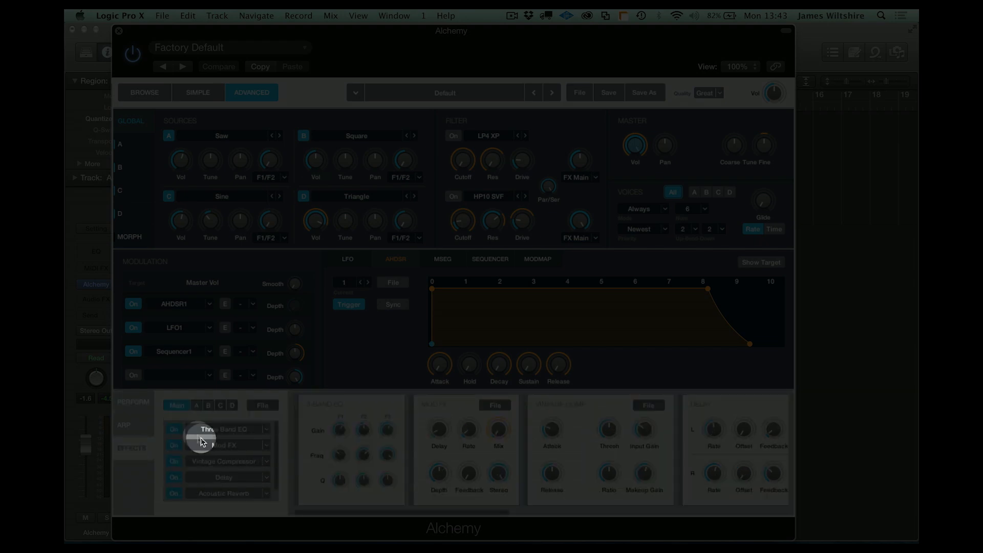
left_click(176, 429)
left_click(175, 444)
left_click(175, 461)
left_click(174, 478)
left_click(174, 493)
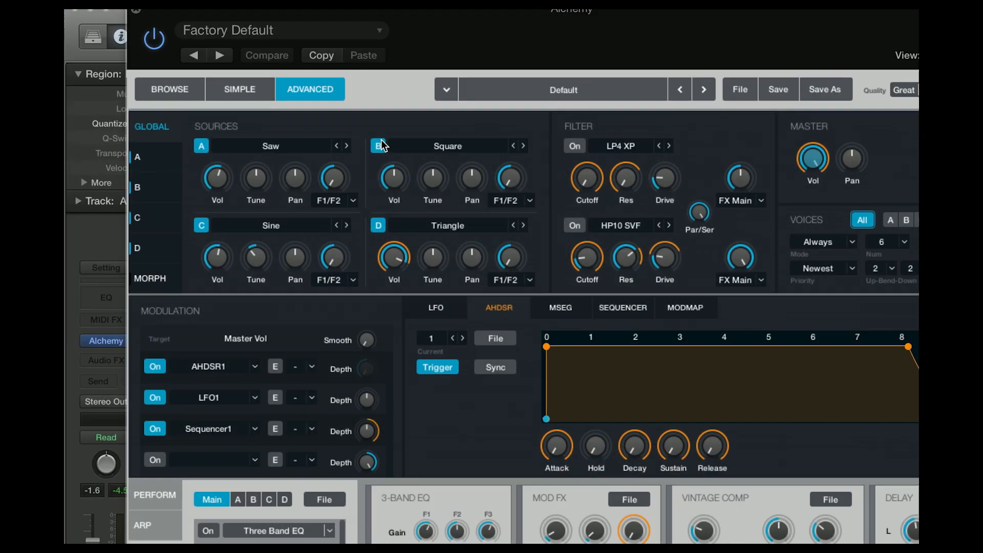
Step: Switch off sources B, C and D, leaving only source A active
left_click(304, 136)
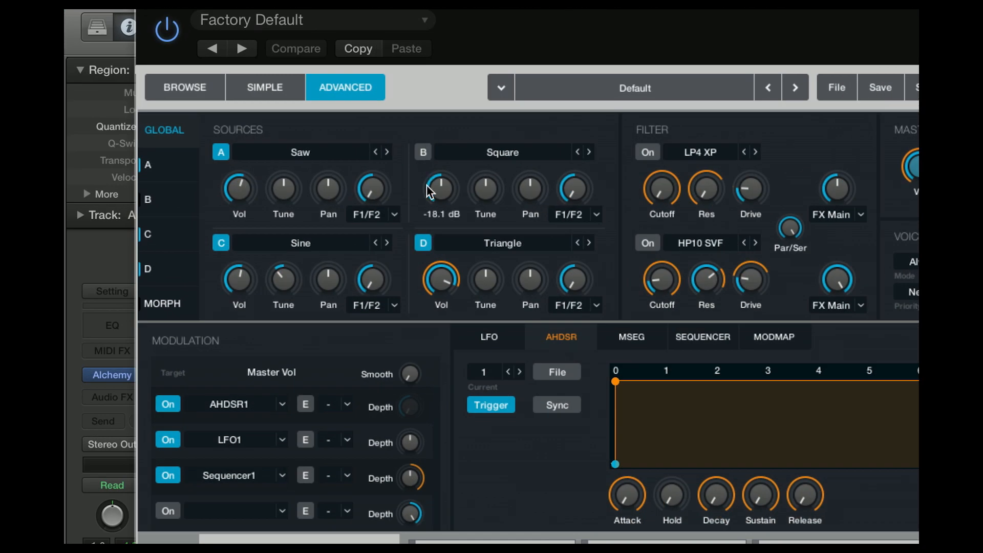
left_click(422, 246)
left_click(221, 244)
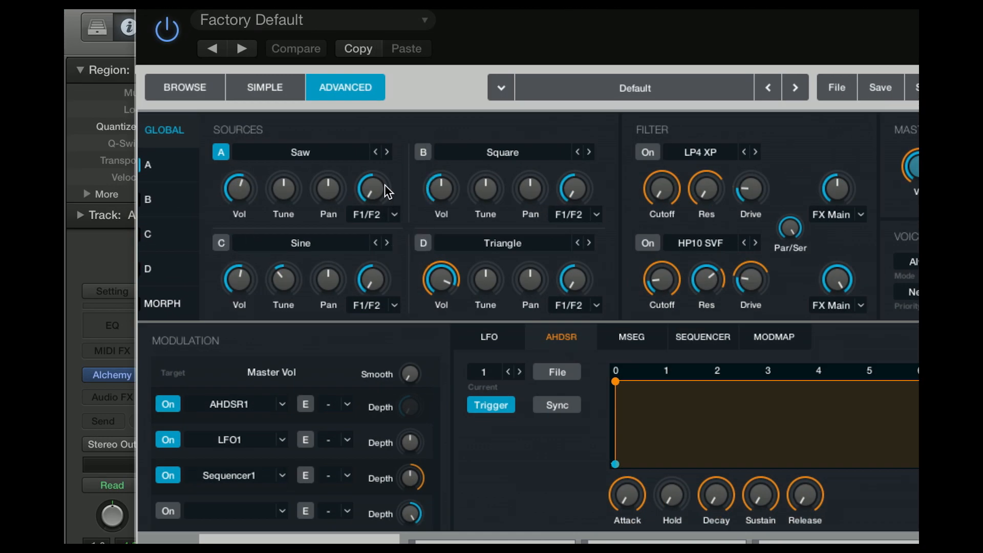
Step: Choose the desktop file 124 G TheLove SP01.wav as the audio to import into source A
left_click(280, 154)
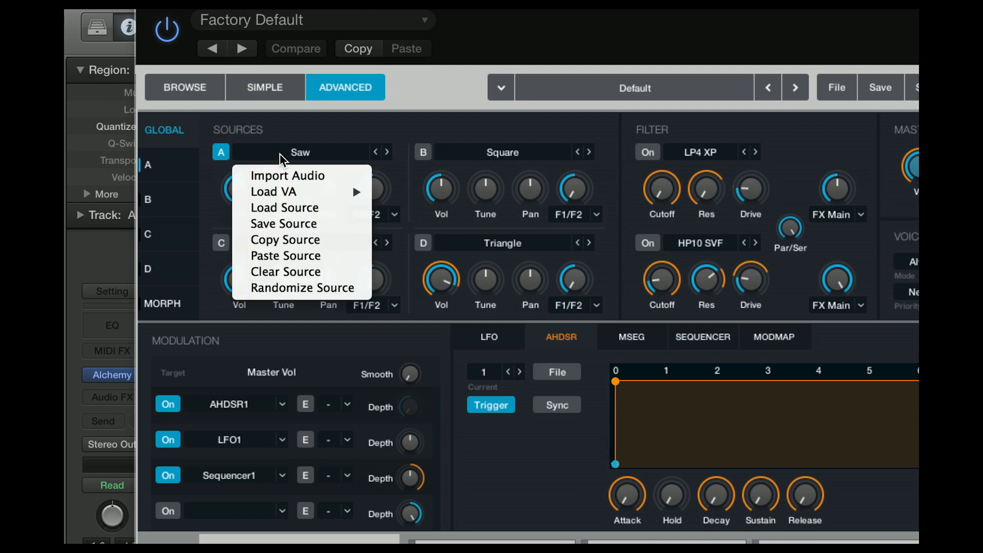
left_click(306, 177)
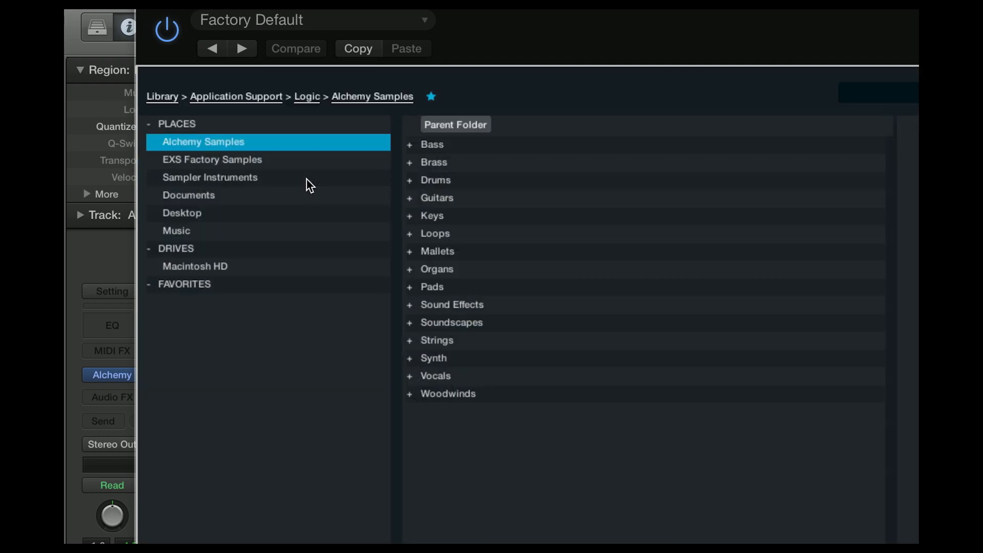
left_click(180, 214)
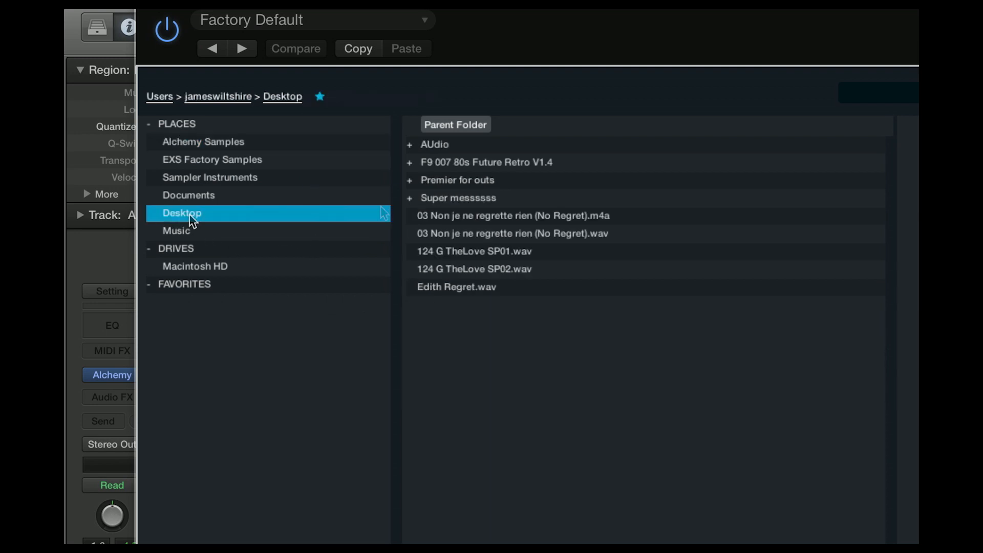
left_click(476, 253)
left_click(476, 270)
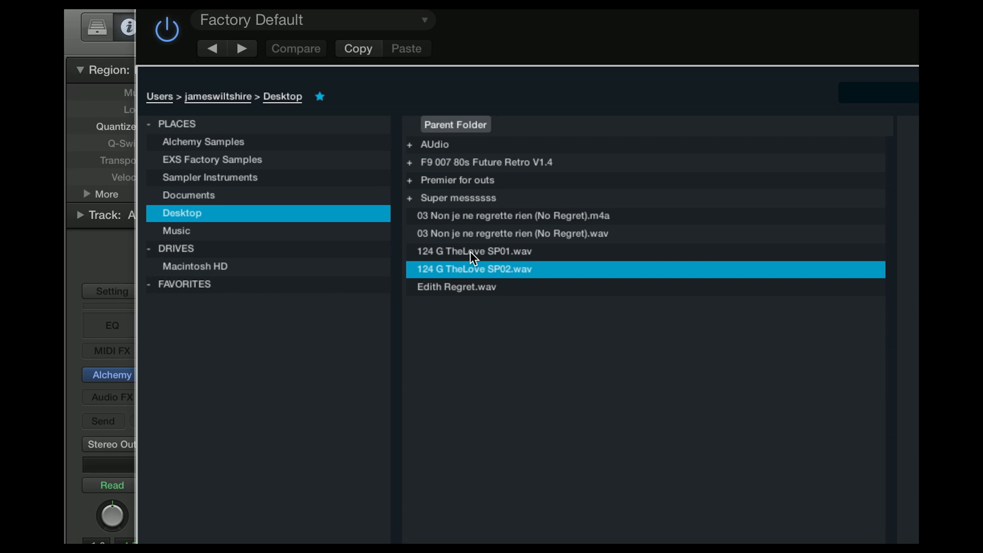
left_click(471, 253)
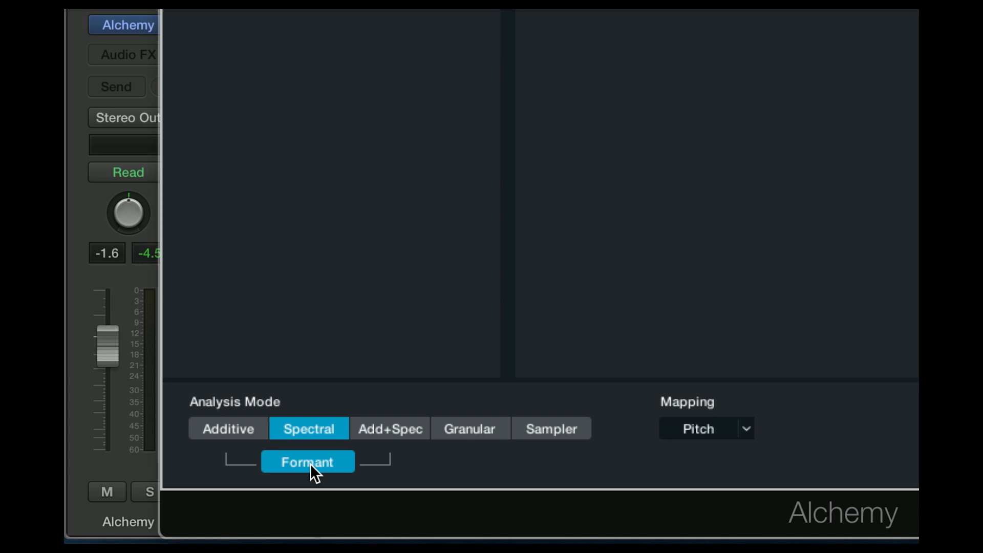
Step: Import the chosen sample with the Granular analysis mode and Pitch mapping
left_click(473, 428)
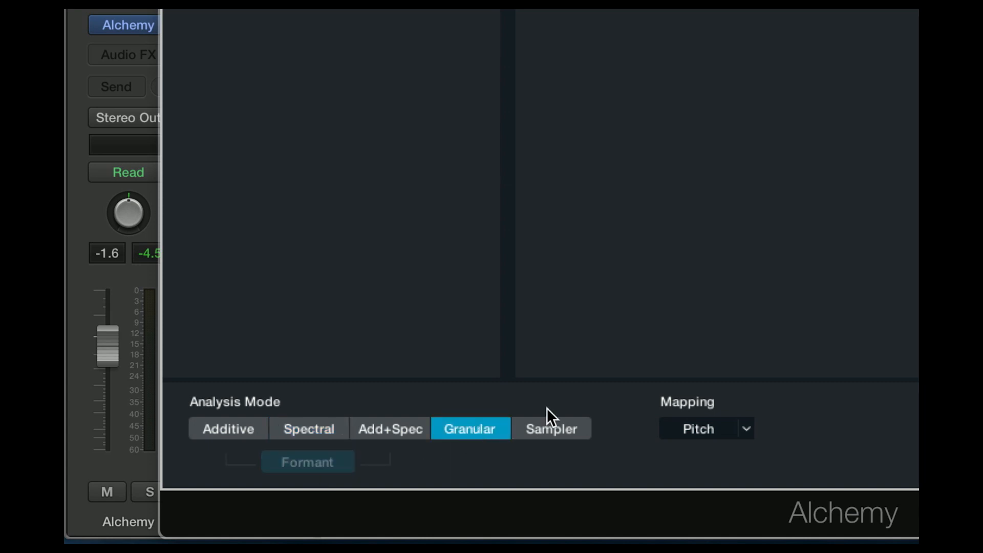
left_click(713, 428)
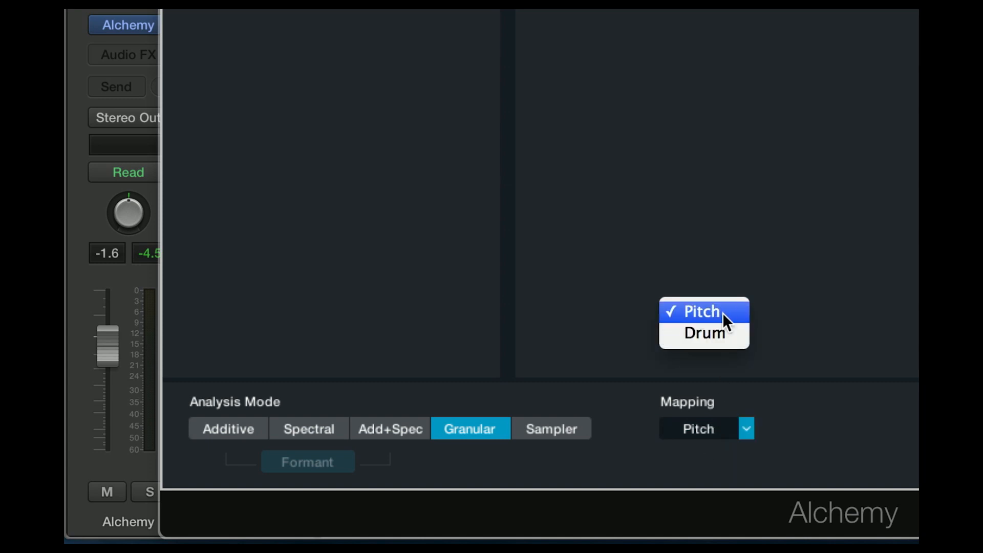
left_click(915, 439)
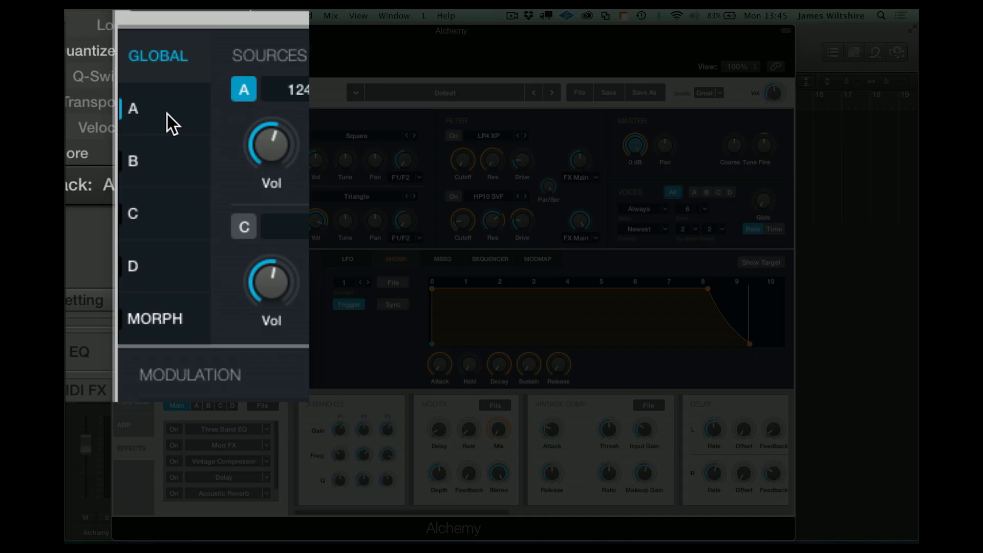
Step: Show the detailed settings of source A, raise its sample position and reduce its playback speed to about 27 %
left_click(167, 114)
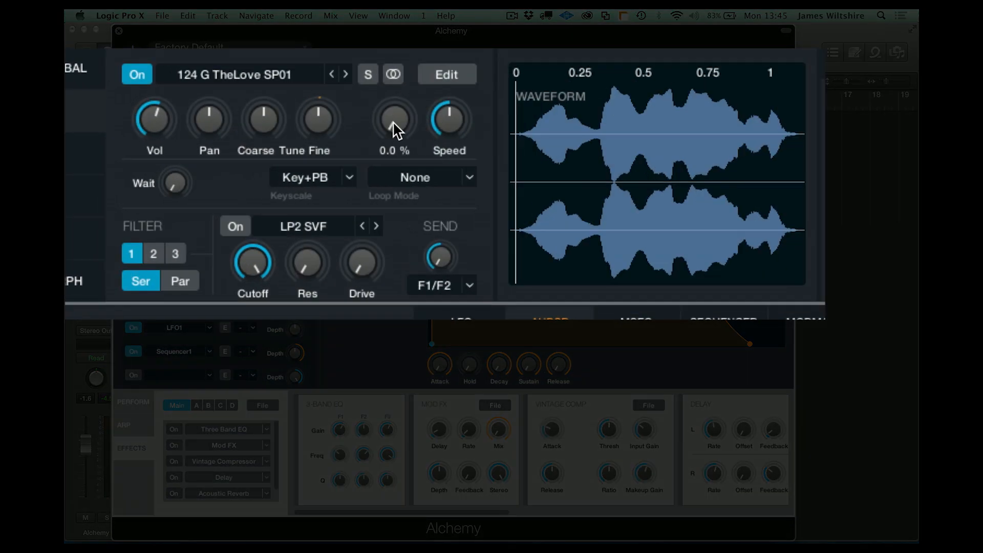
left_click_drag(393, 118, 380, 43)
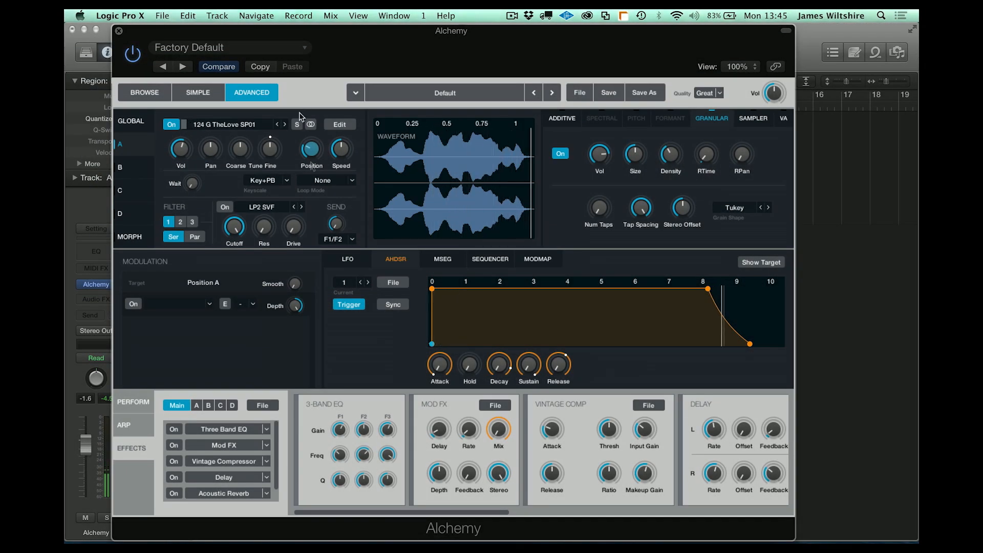
left_click_drag(342, 170, 343, 191)
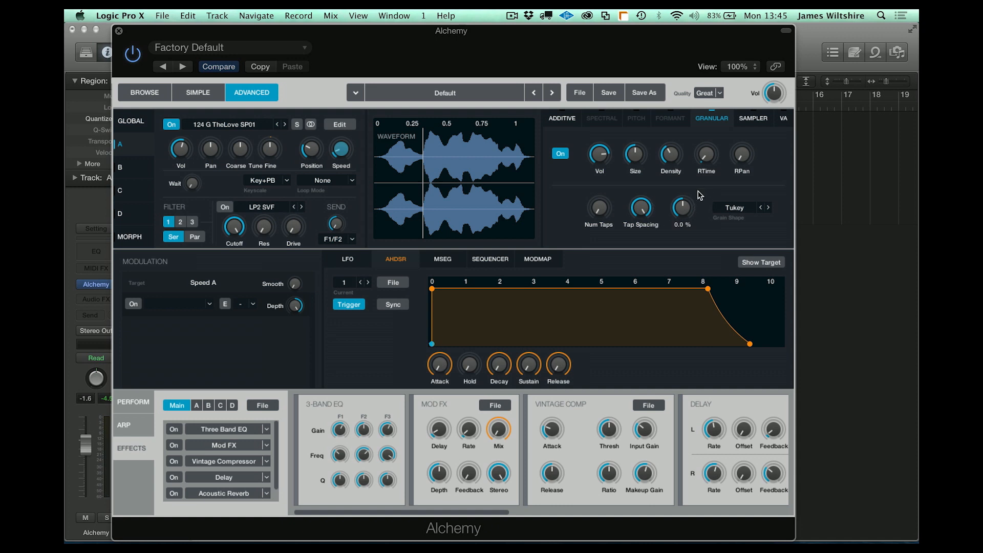
Step: Set source A's grain shape to Trapezoid and raise the granular Stereo Offset to its maximum
left_click(741, 209)
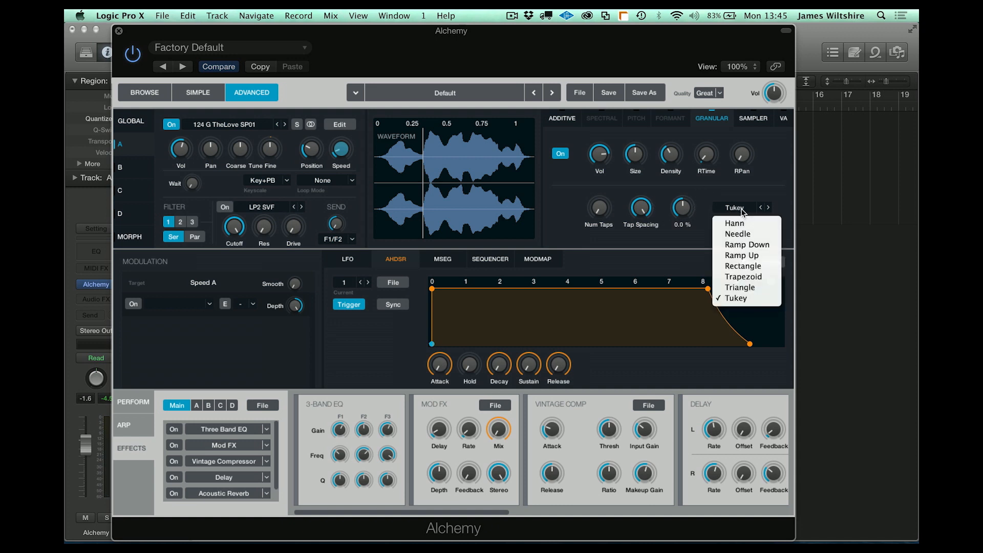
left_click(741, 278)
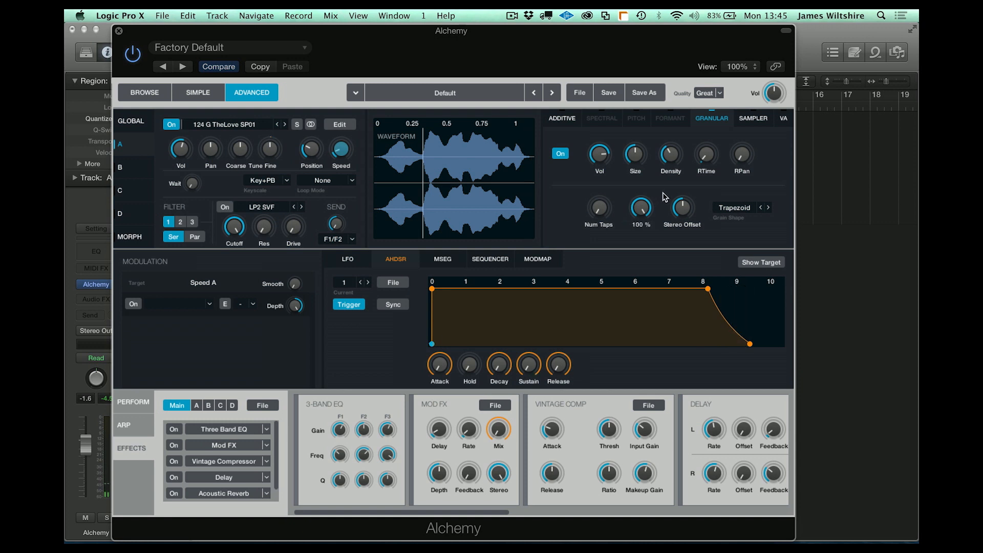
left_click_drag(687, 207, 660, 117)
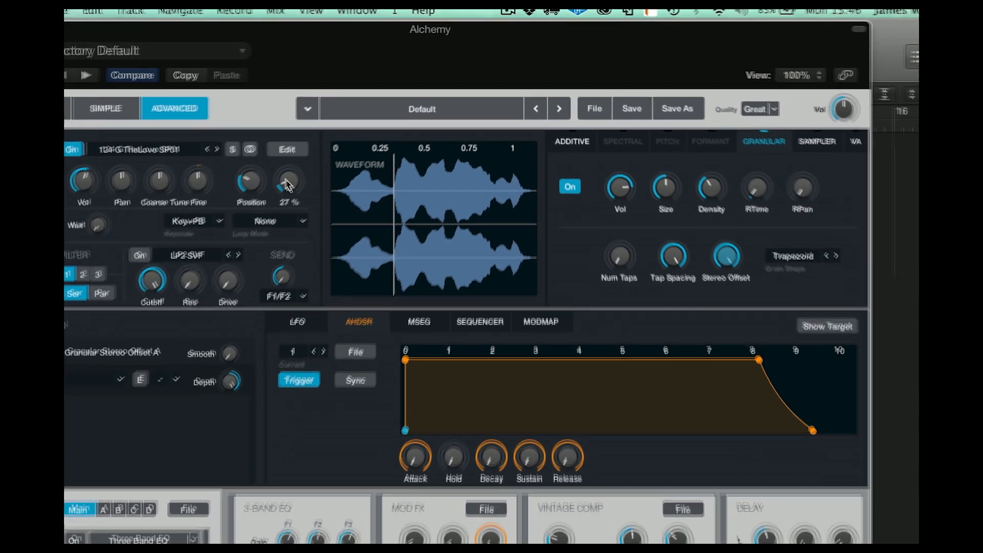
Step: Try source A's speed at about 82 %, reduce it to a low setting, and move the sample position close to the waveform's start
left_click_drag(339, 150, 335, 118)
left_click_drag(260, 150, 251, 136)
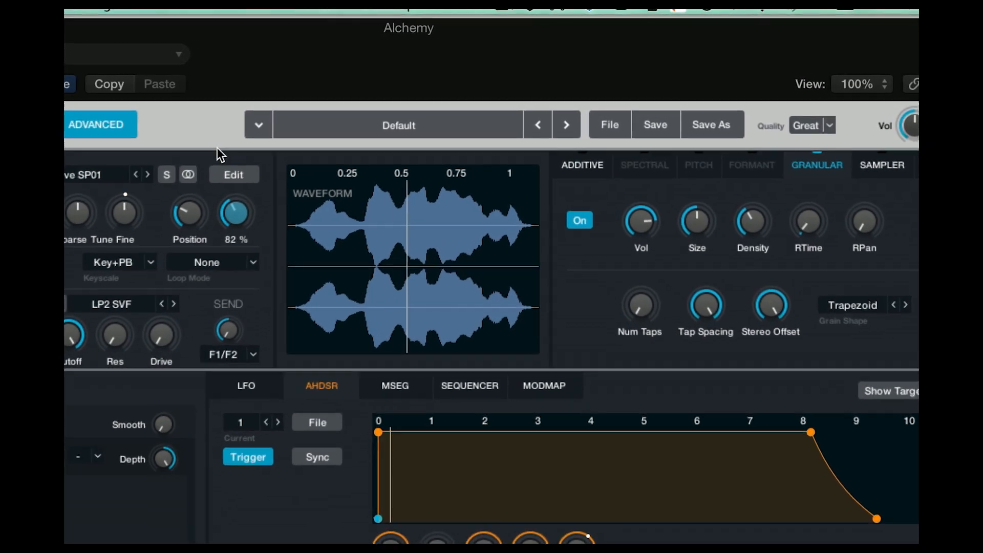
left_click_drag(225, 199, 244, 269)
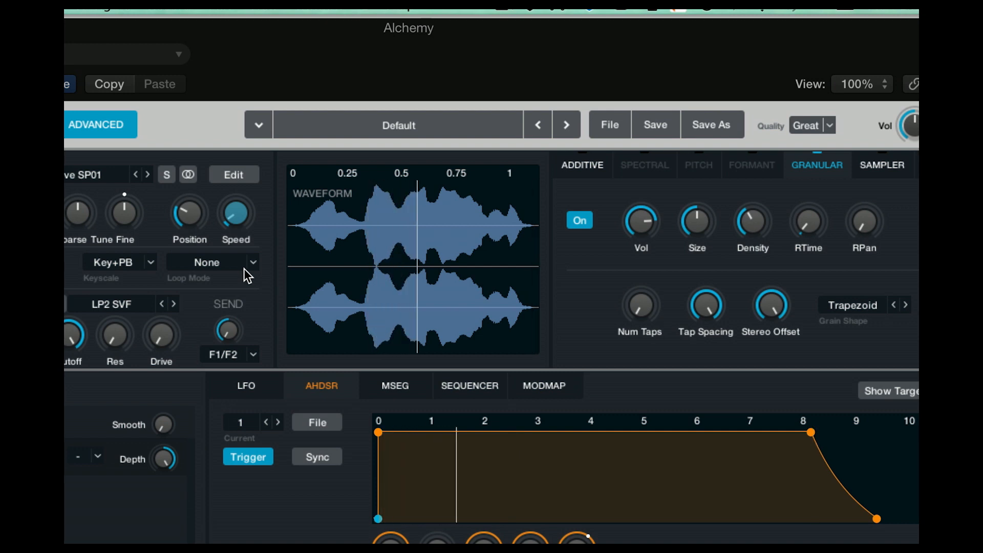
left_click_drag(200, 208, 181, 226)
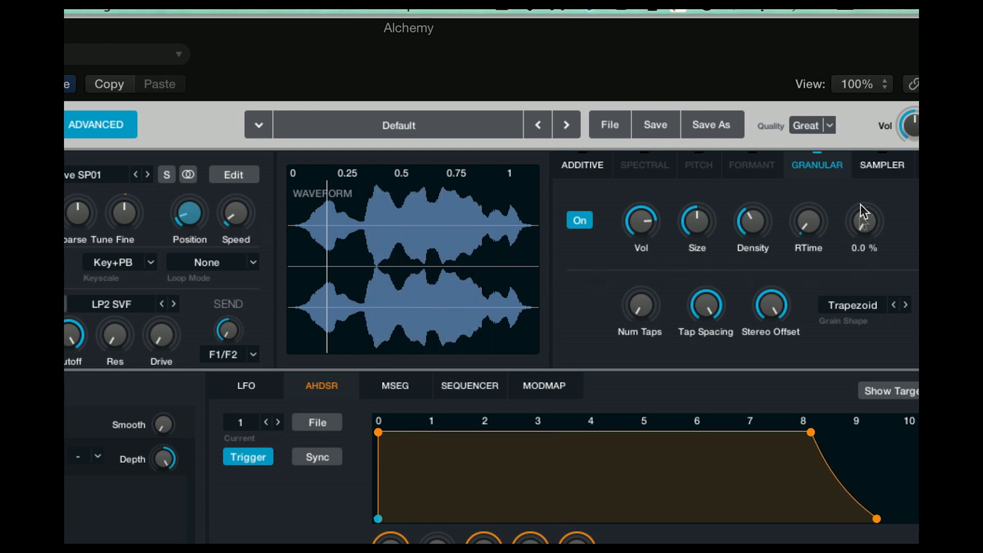
Step: Set granular RTime to about 56 % and RPan to maximum, raise Num Taps, and reduce Tap Spacing to about 48.5 %
left_click_drag(808, 221, 805, 125)
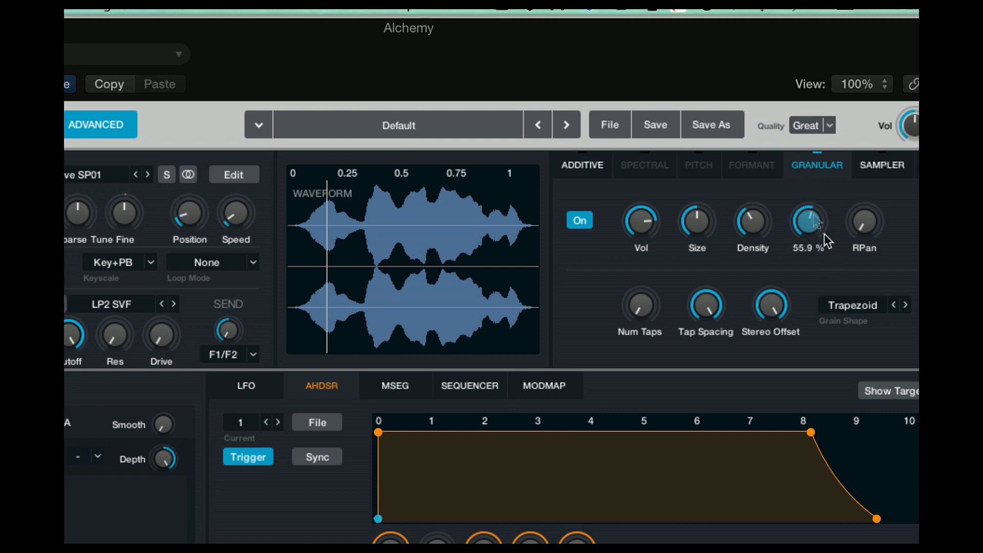
left_click_drag(866, 225, 865, 23)
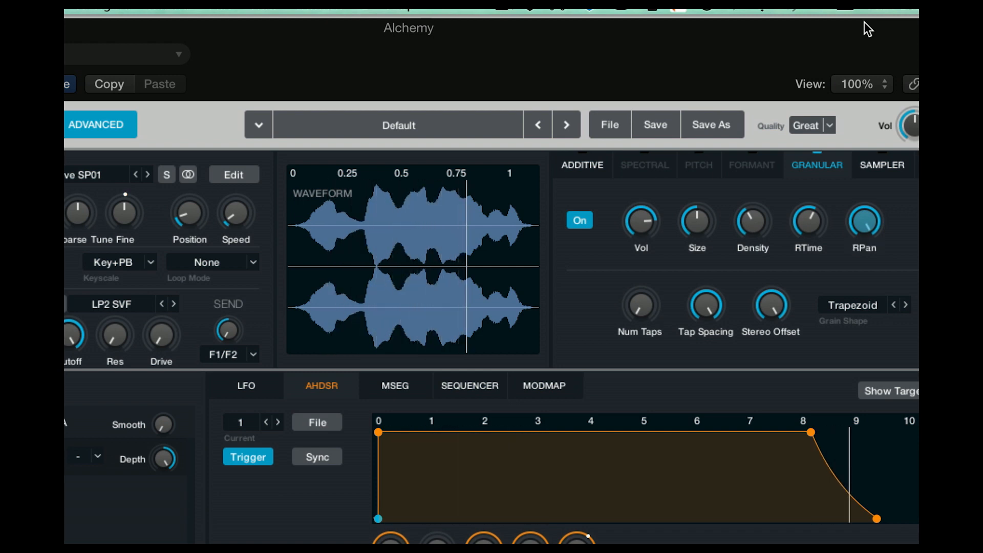
mouse_move(641, 293)
left_click_drag(649, 312, 640, 178)
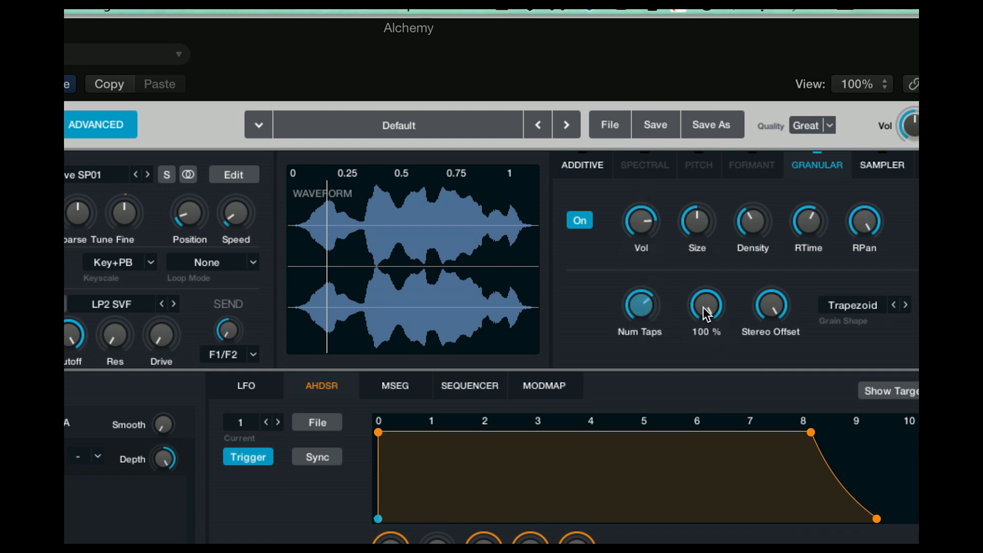
left_click_drag(706, 302, 703, 393)
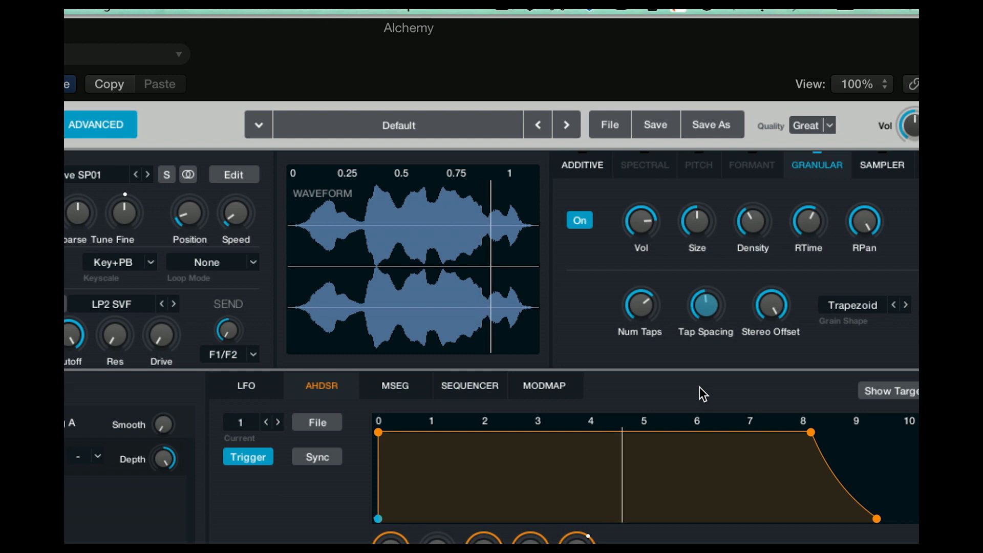
Step: Try a grain size of about 196 ms with the grain density at maximum
mouse_move(696, 226)
left_click_drag(700, 207, 689, 153)
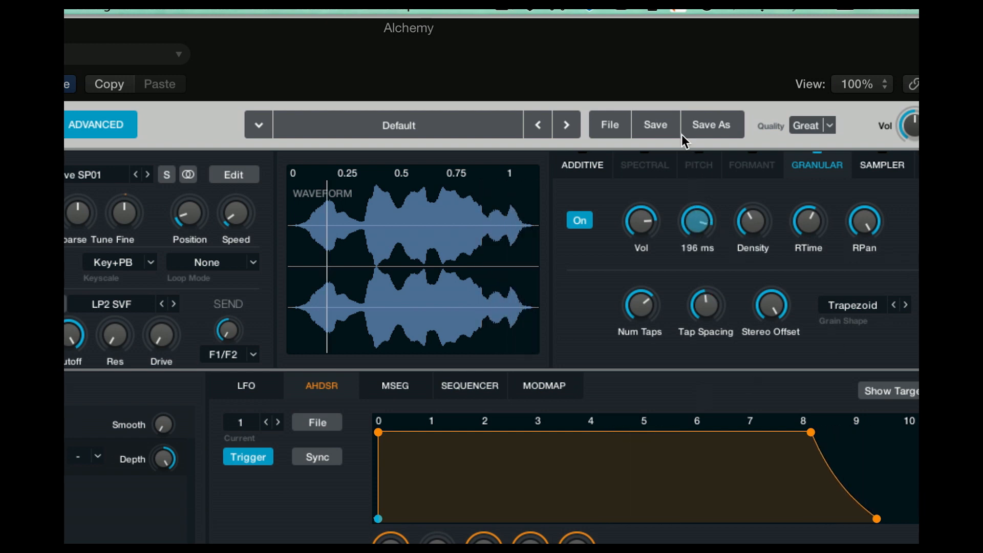
left_click_drag(751, 221, 741, 124)
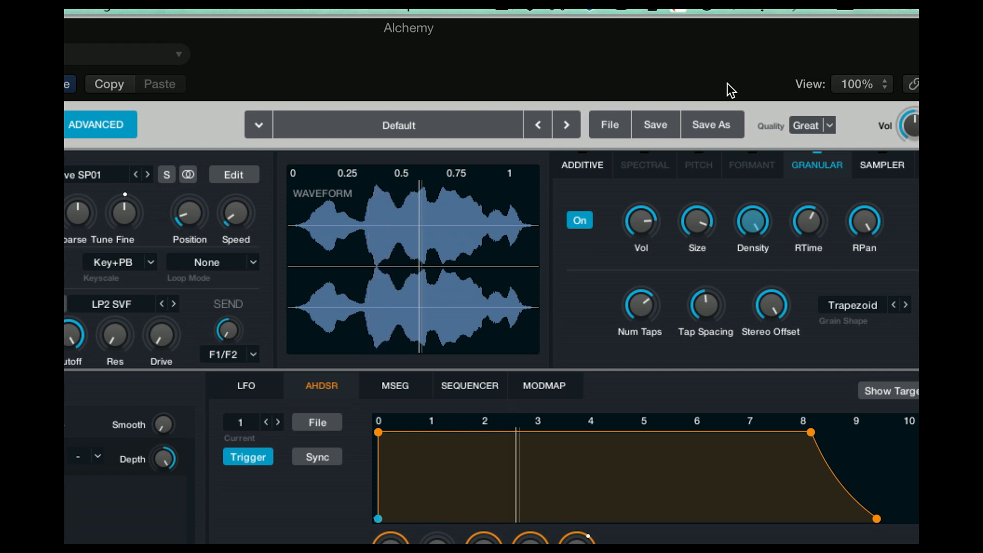
Step: Reduce the grain density to near its minimum and set the grain size to about 173 ms
left_click_drag(696, 221, 717, 266)
left_click_drag(753, 222, 718, 373)
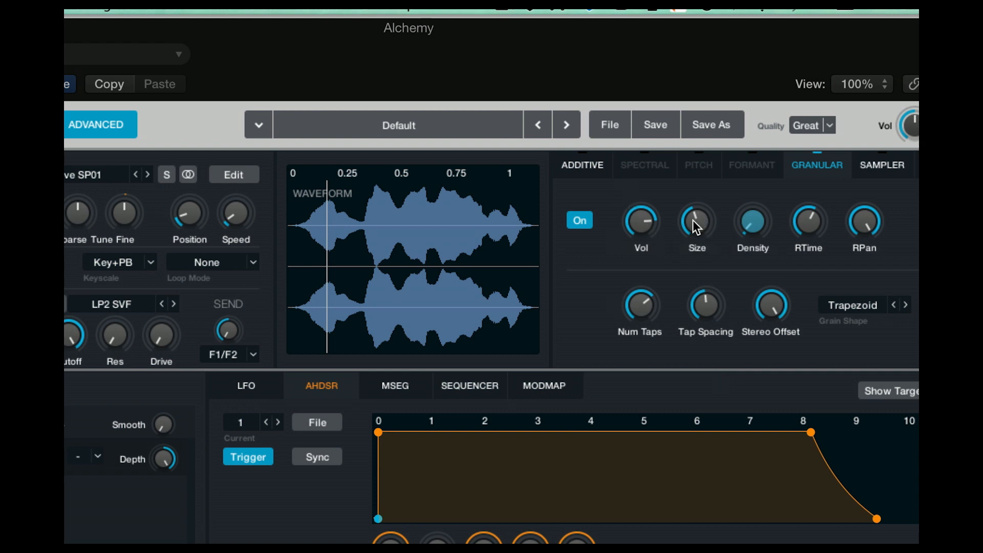
left_click_drag(693, 220, 697, 167)
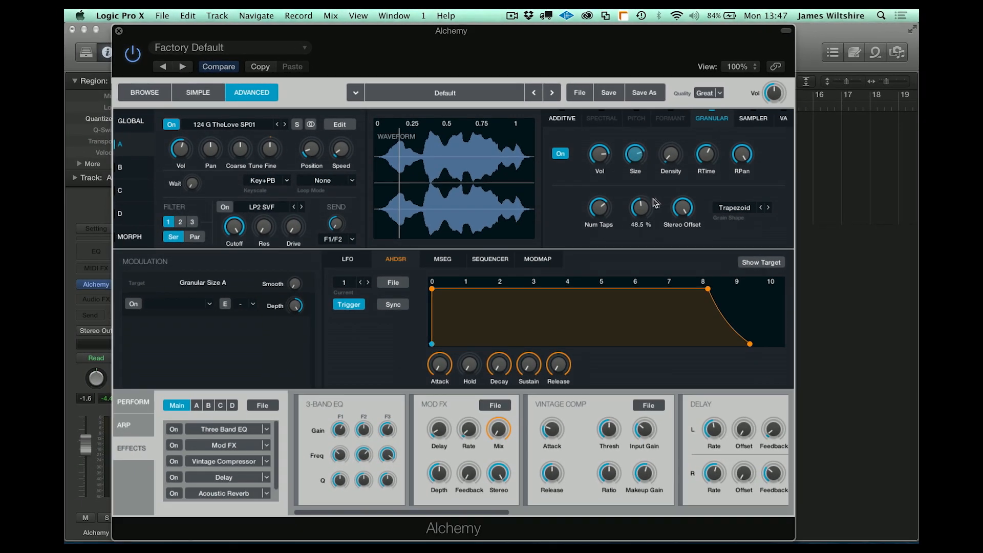
right_click(635, 154)
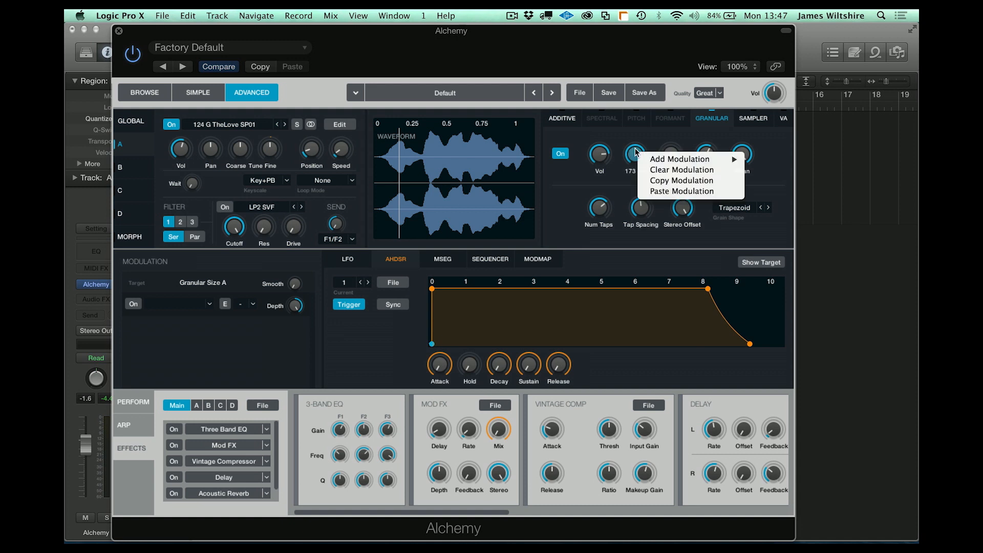
mouse_move(678, 160)
mouse_move(799, 164)
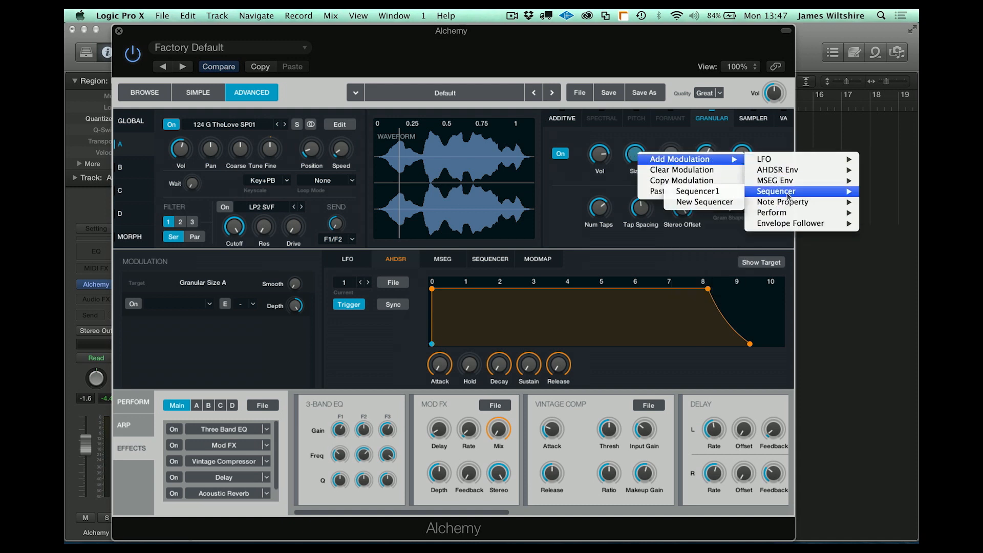
mouse_move(784, 214)
left_click(575, 182)
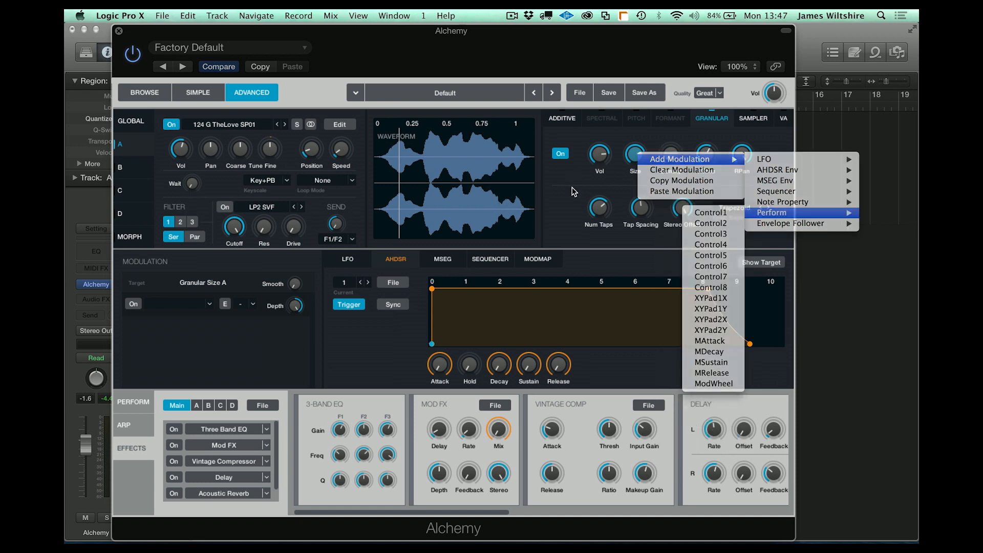
Step: Add Pitchbend as a note-property modulation source for source A's coarse tune
right_click(238, 151)
mouse_move(307, 159)
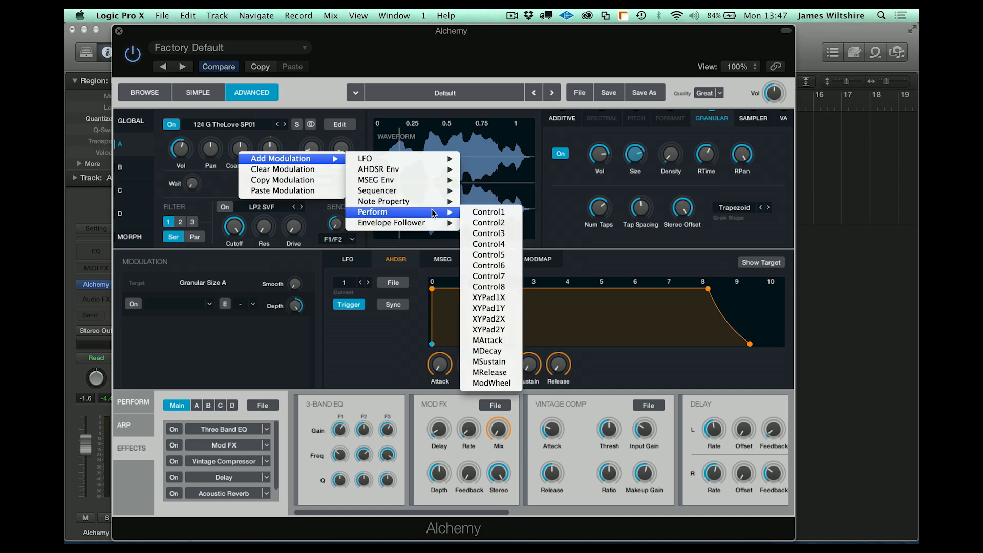
mouse_move(431, 202)
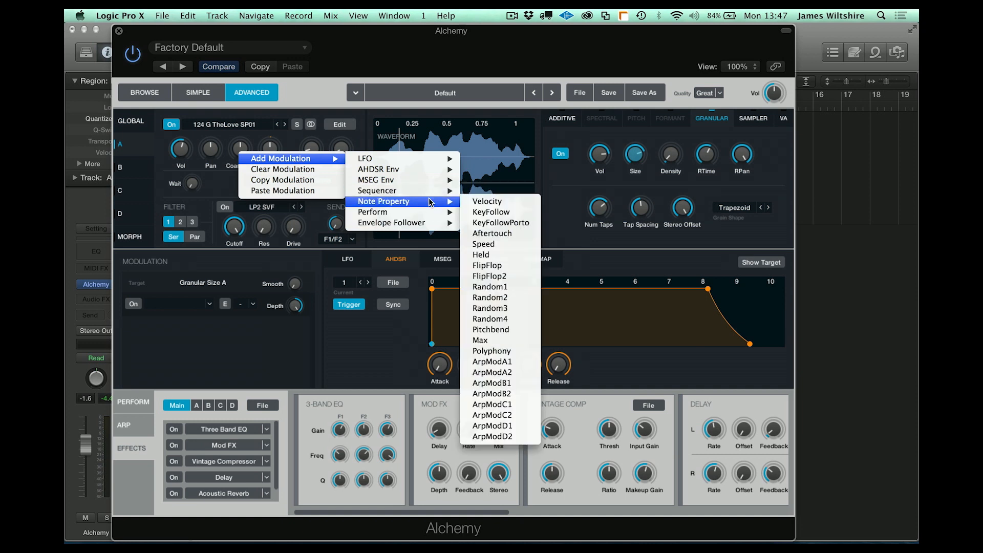
left_click(510, 330)
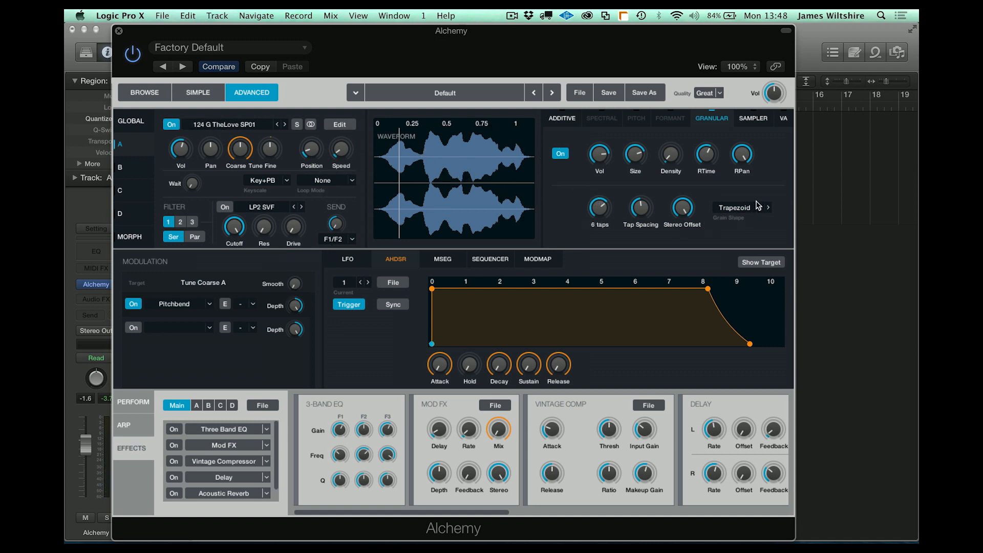
Step: Try the Hann and Ramp Down grain shapes on source A, and advance to the following shape
left_click(734, 208)
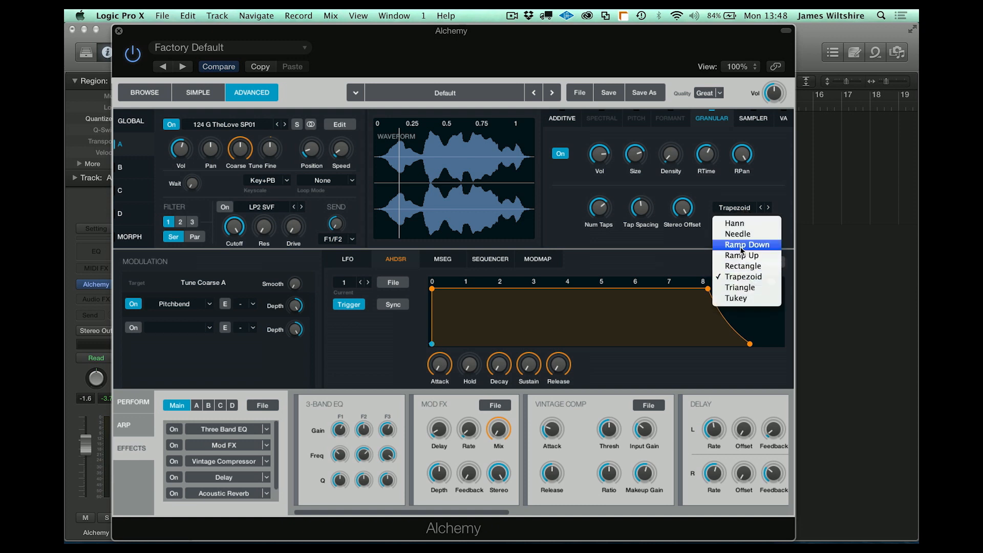
left_click(736, 223)
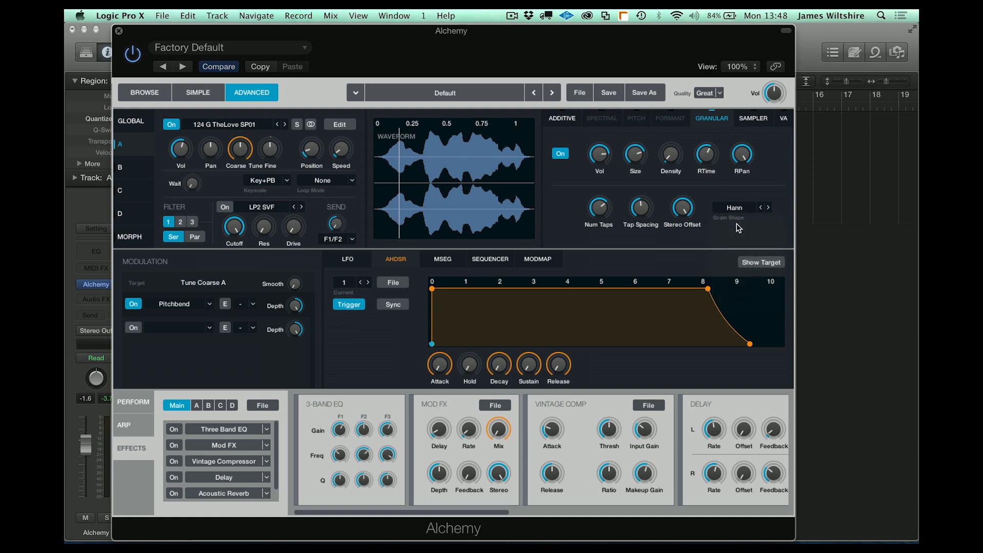
left_click(741, 209)
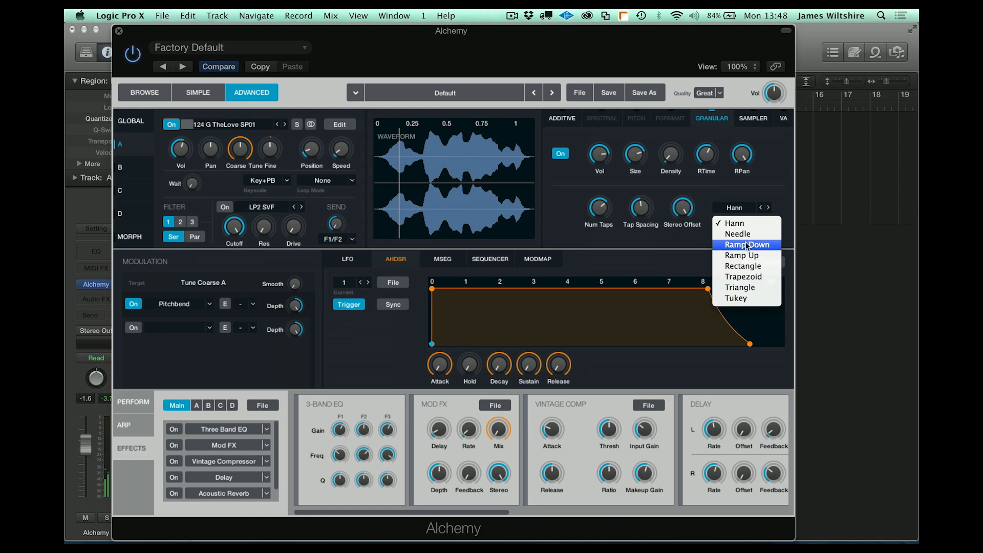
left_click(746, 244)
left_click(769, 208)
left_click(635, 153)
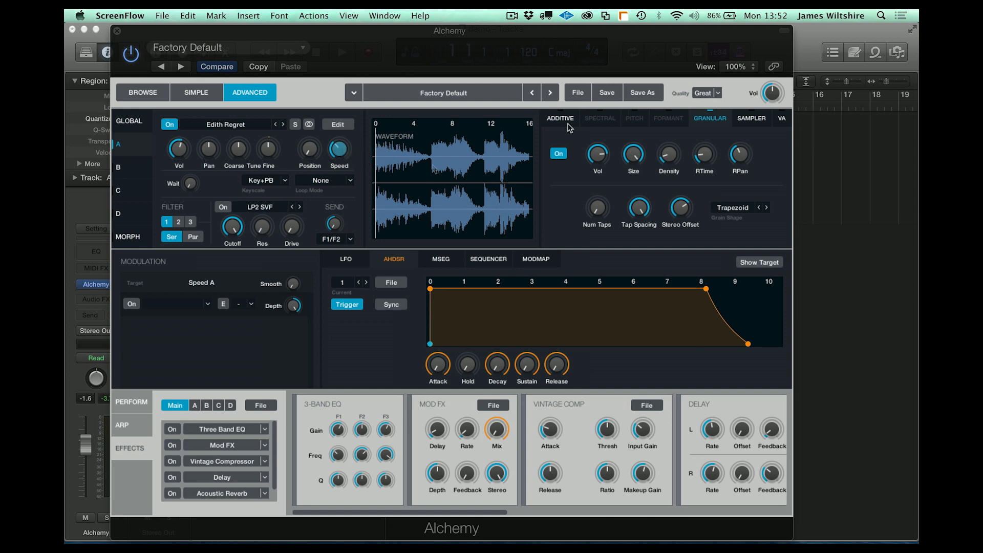
Step: Vary source A's playback speed during the held note, trying about 8 %, 149 %, 5 % and 92 %
left_click(339, 150)
left_click_drag(340, 150, 343, 195)
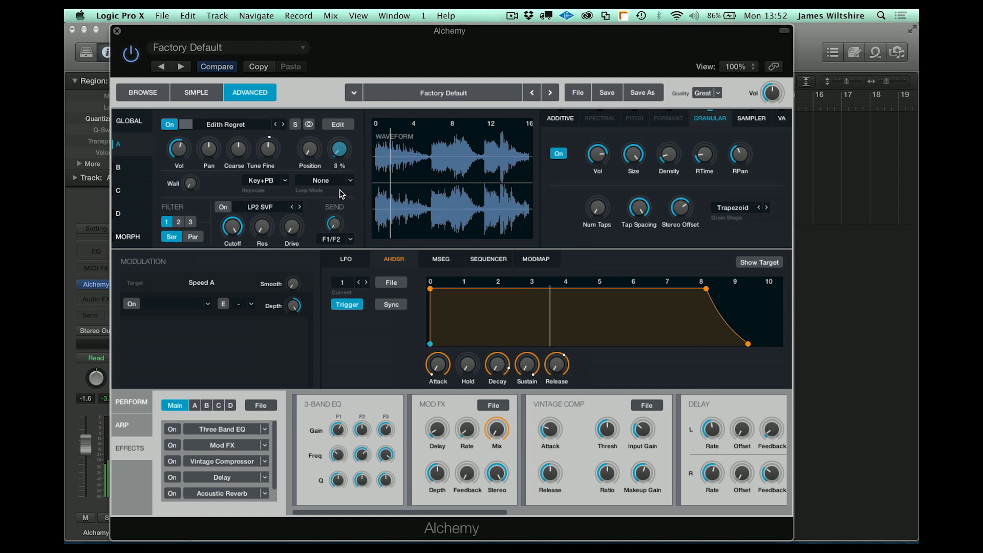
left_click_drag(331, 155, 331, 179)
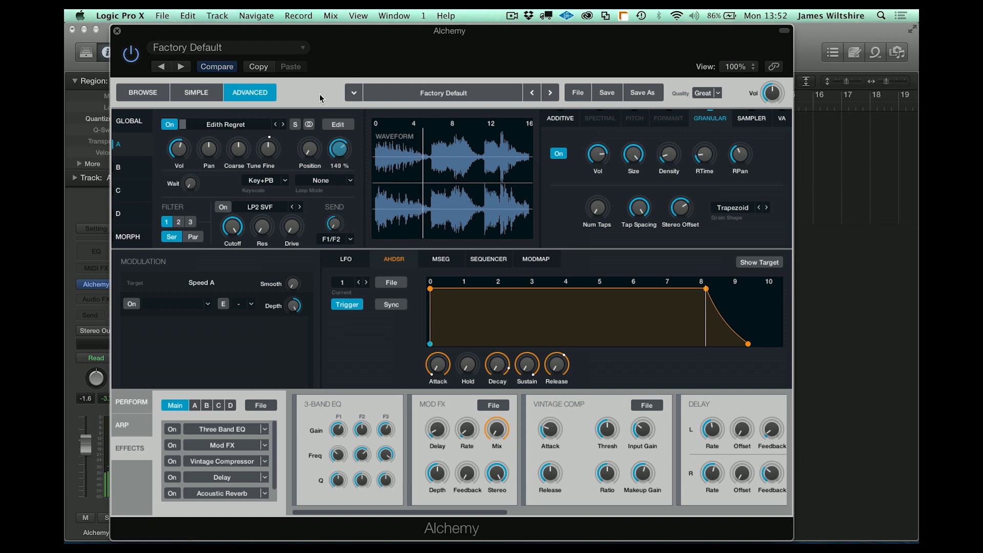
left_click_drag(320, 95, 321, 170)
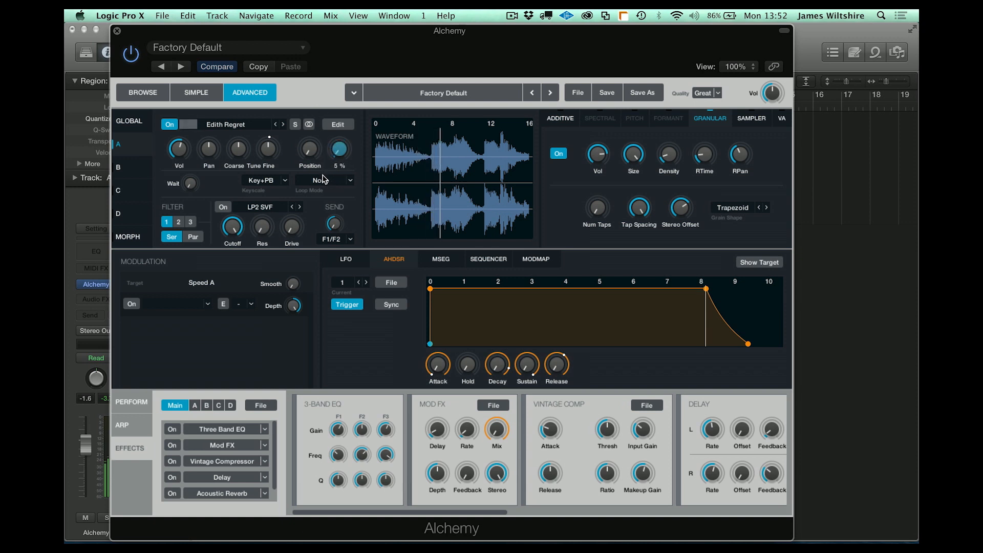
left_click_drag(336, 138, 321, 92)
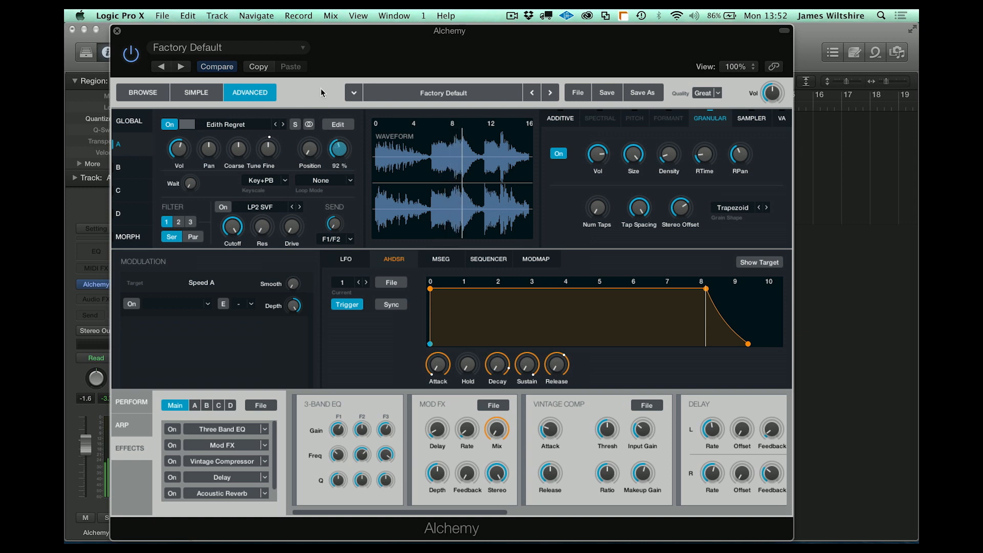
Step: Reduce the grain density to about 2 grains and the grain size to about 73 ms
left_click(669, 163)
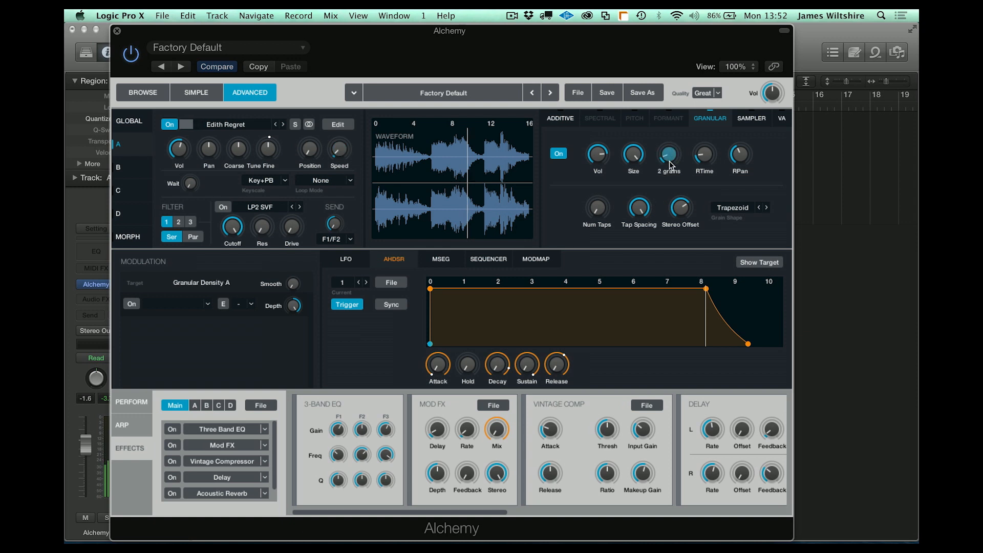
left_click(634, 154)
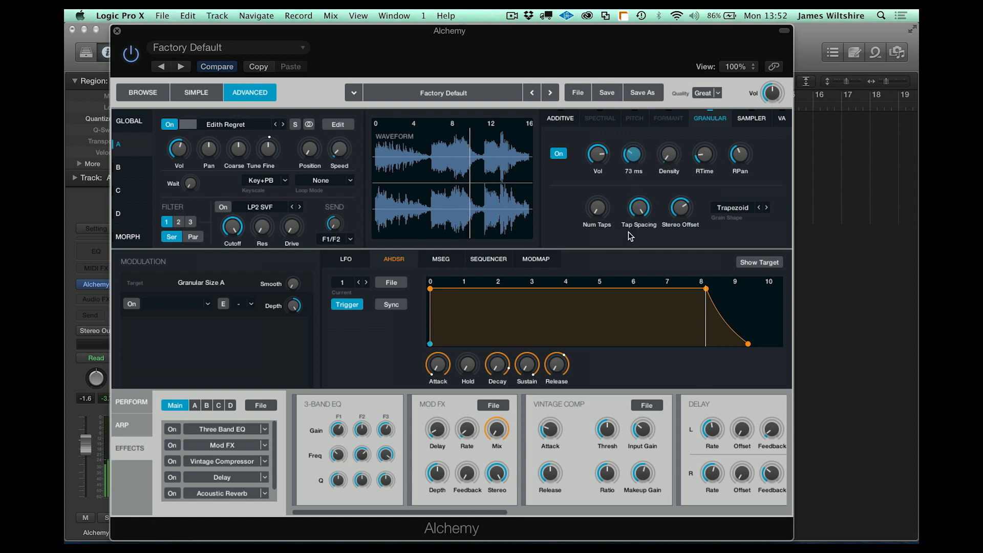
left_click_drag(631, 252, 598, 160)
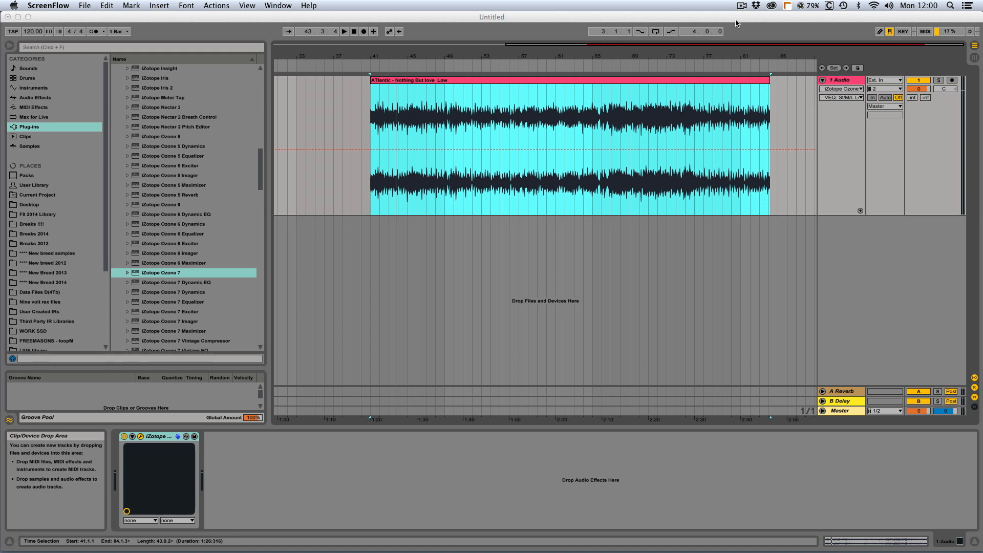
Step: Switch to Ableton Live and audition the "ATlantic - Nothing But love Low" clip on the audio track
left_click(733, 23)
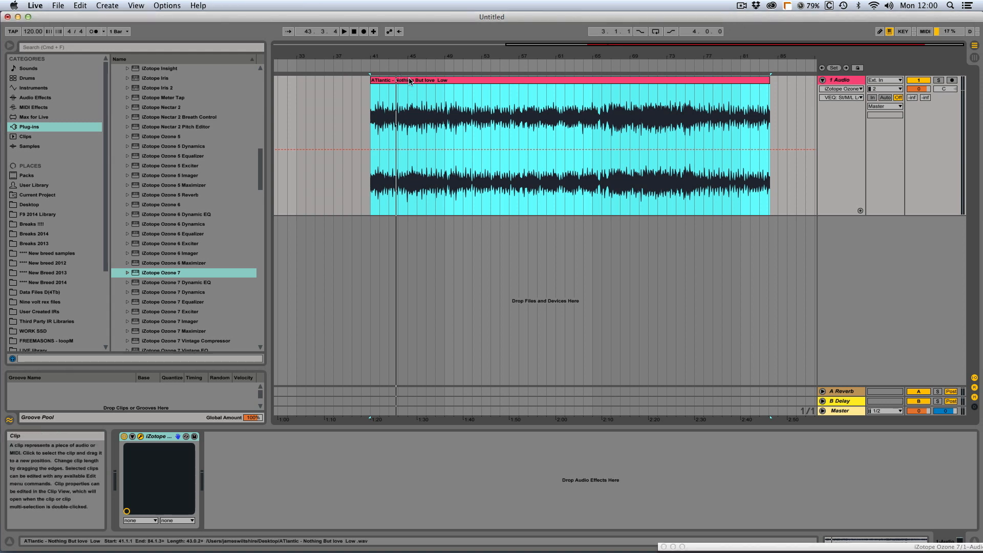
key("space")
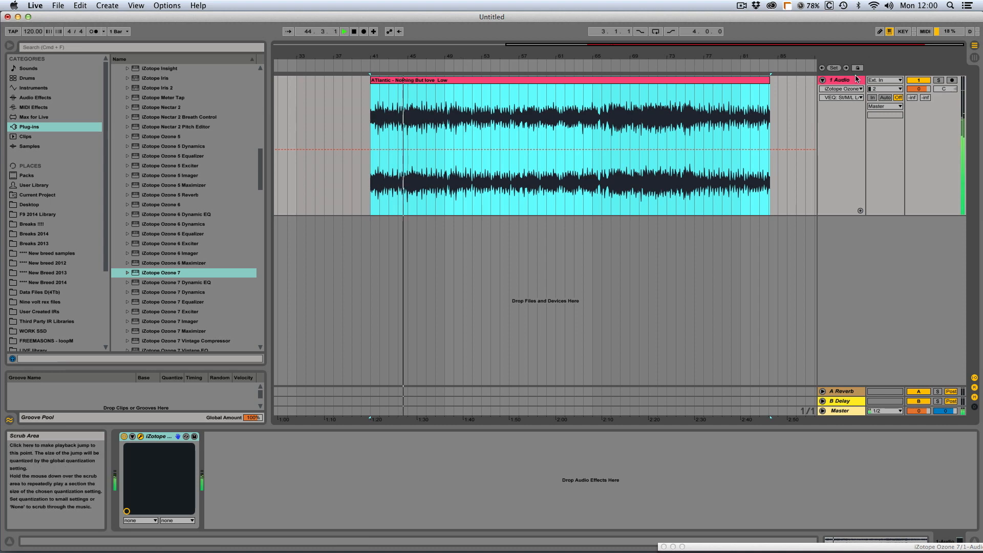
left_click_drag(584, 58, 600, 47)
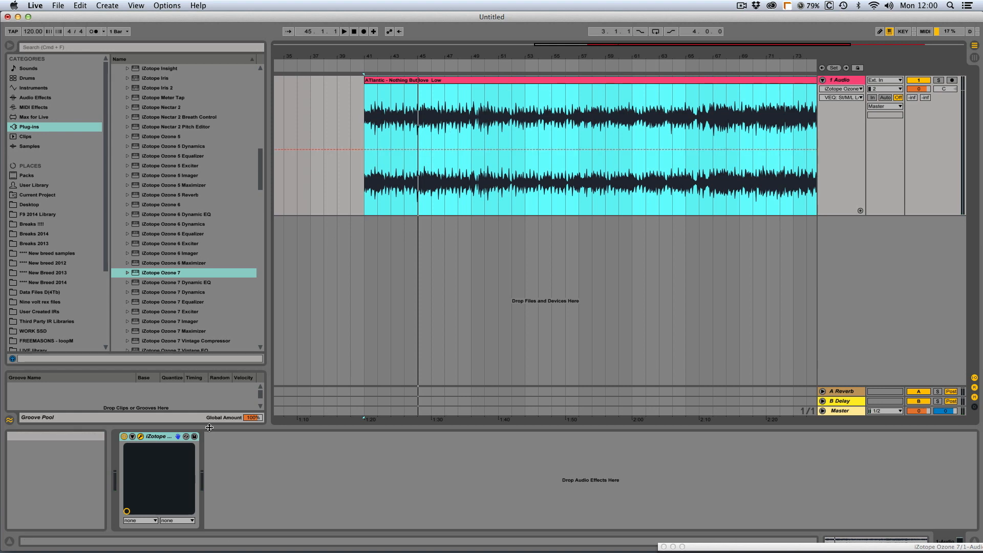
Step: Open the track's Ozone 7 plug-in and set the Maximizer threshold to -3.0 dB and the ceiling to -0.3 dB
left_click(142, 438)
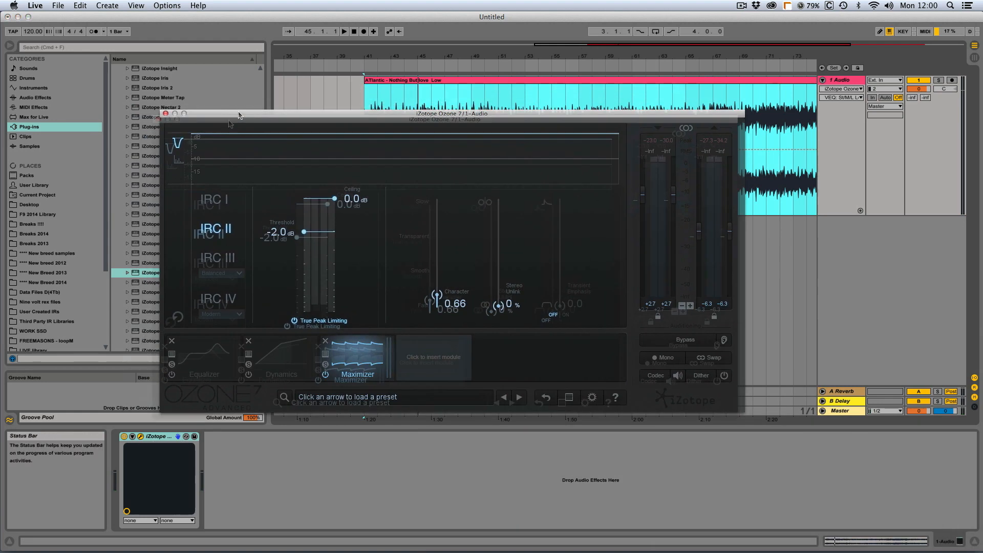
left_click_drag(237, 109, 325, 203)
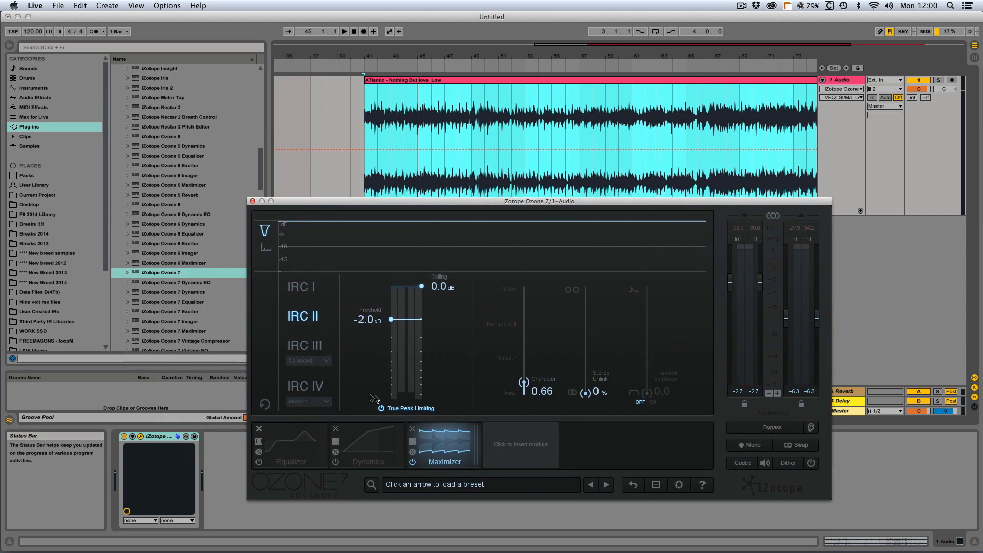
left_click_drag(428, 202, 443, 234)
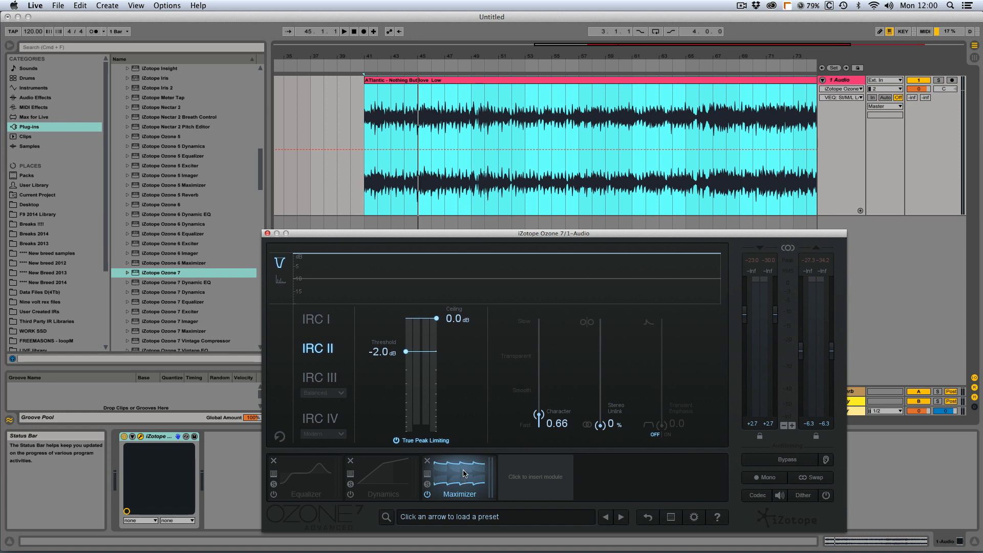
left_click_drag(406, 353, 405, 357)
left_click_drag(406, 379, 437, 326)
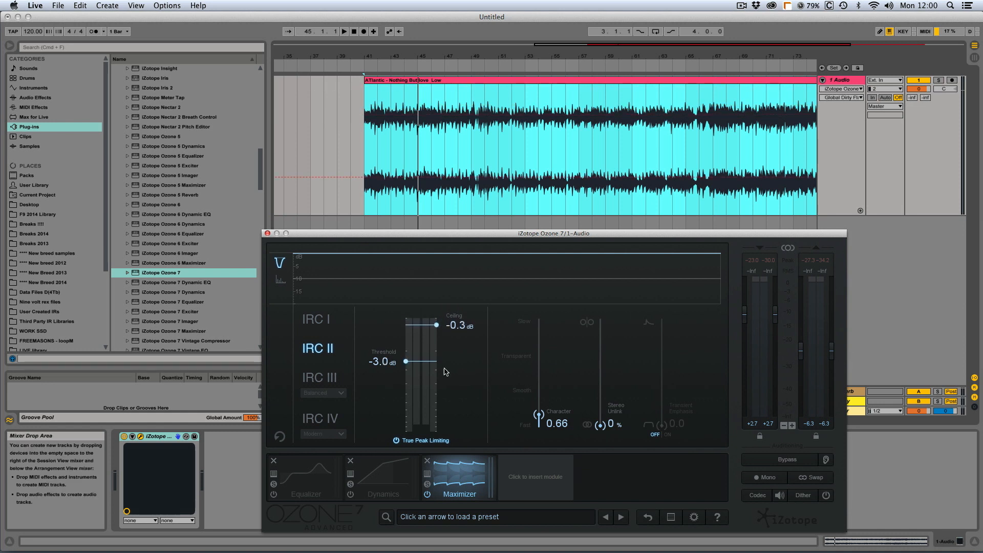
Step: Play the track while lowering the Maximizer threshold to -12.4 dB, and stop playback
key("space")
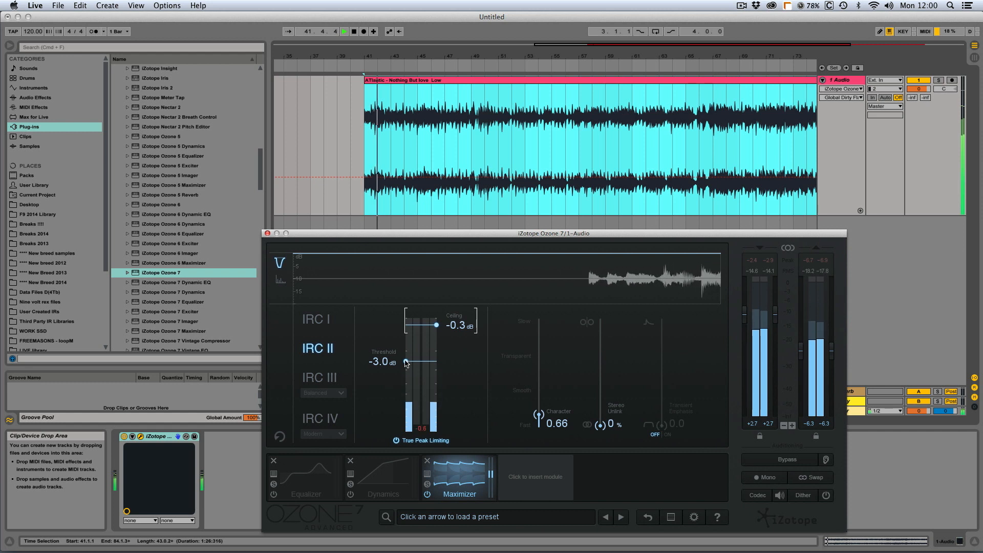
left_click_drag(408, 364, 406, 412)
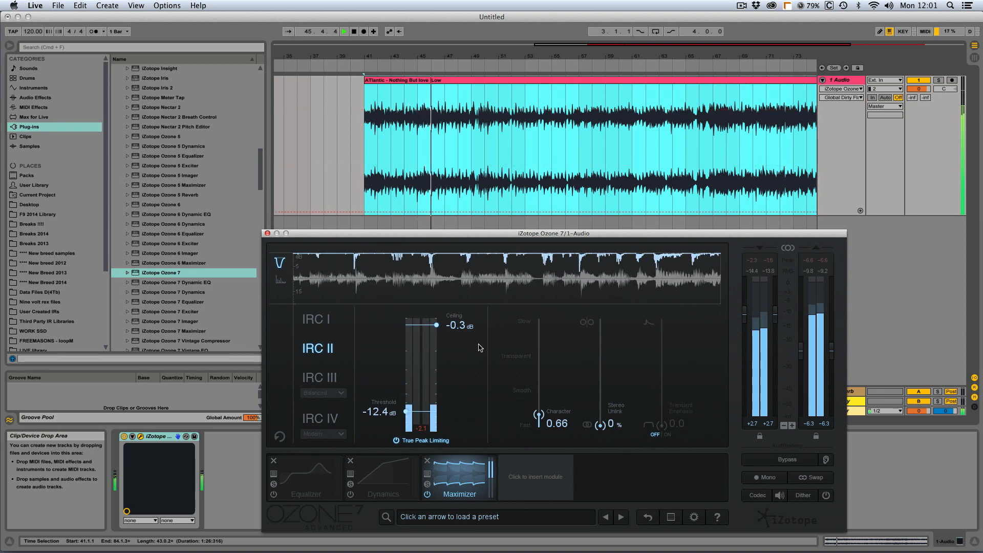
key("space")
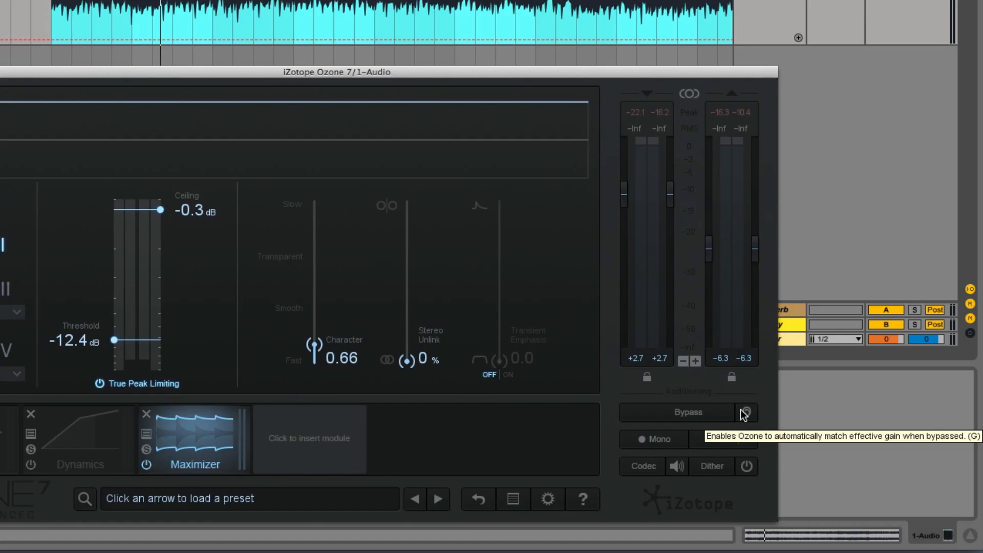
Step: Reposition the Ozone window and enable automatic matching of effective gain when bypassed
left_click_drag(545, 71, 389, 16)
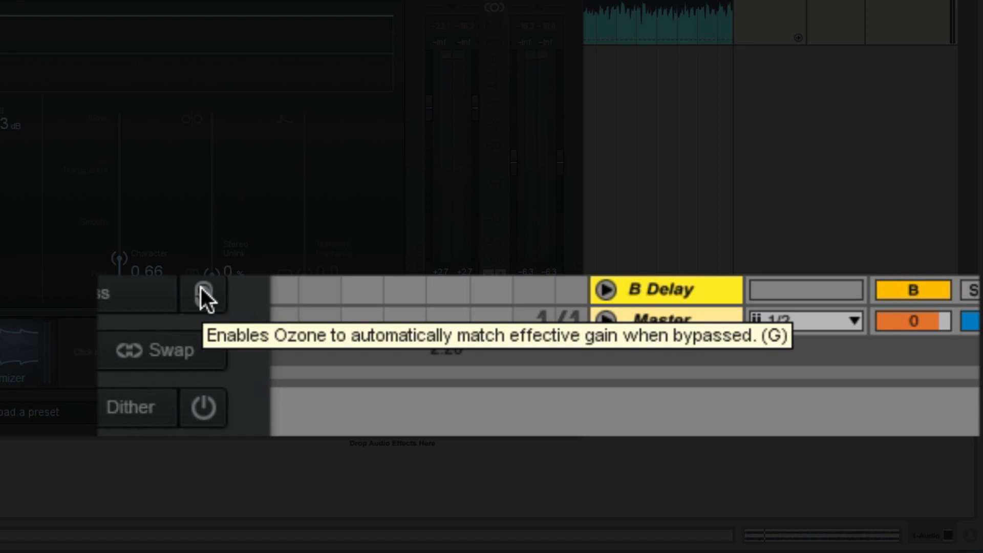
left_click(202, 291)
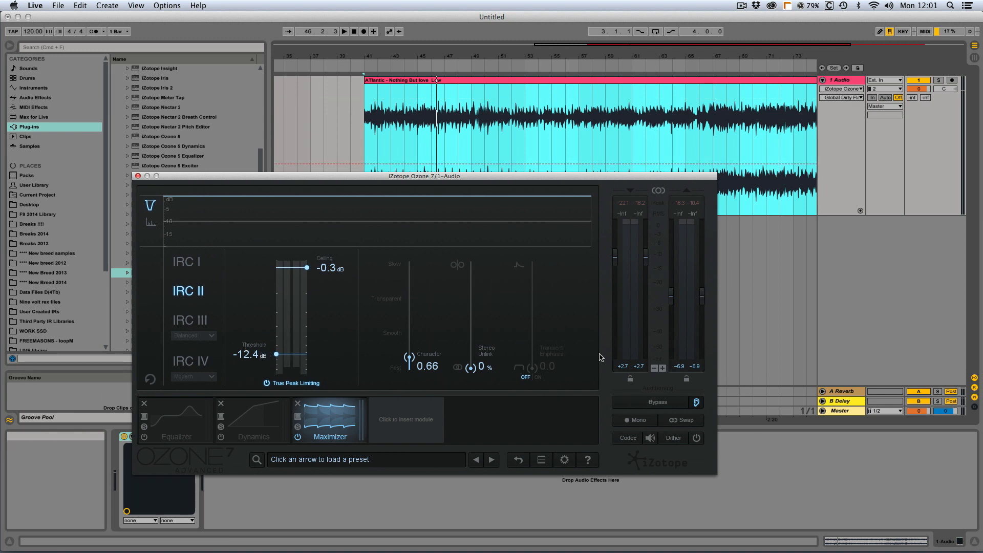
Step: Select the 11-bar section of the audio clip from 41.3.1 to 52.3.1
left_click(370, 103)
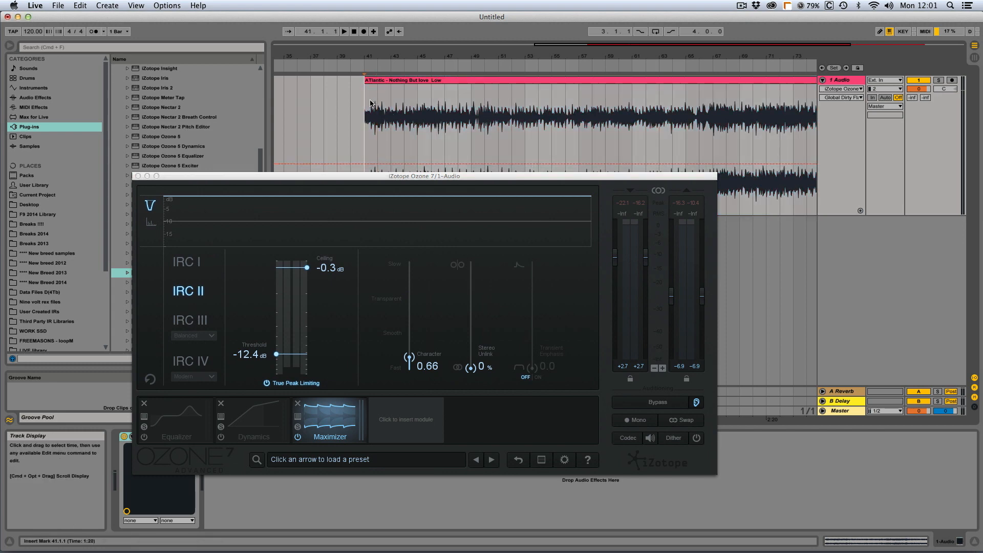
left_click_drag(370, 103, 510, 112)
left_click_drag(589, 45, 588, 69)
key("Right")
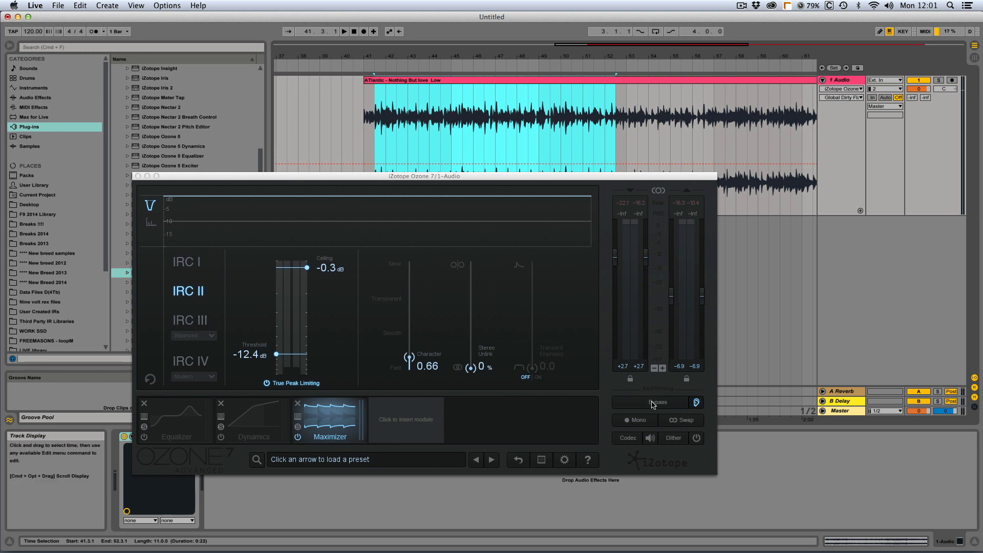
Step: Play the selection, lower the Maximizer threshold to -14.4 dB, and compare the sound with Ozone bypassed and active
key("space")
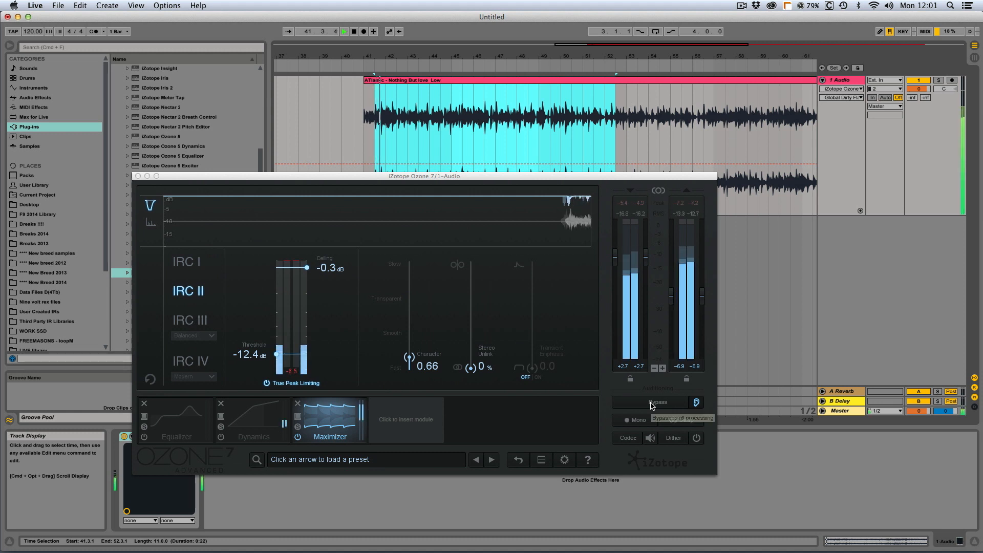
left_click_drag(279, 355, 281, 364)
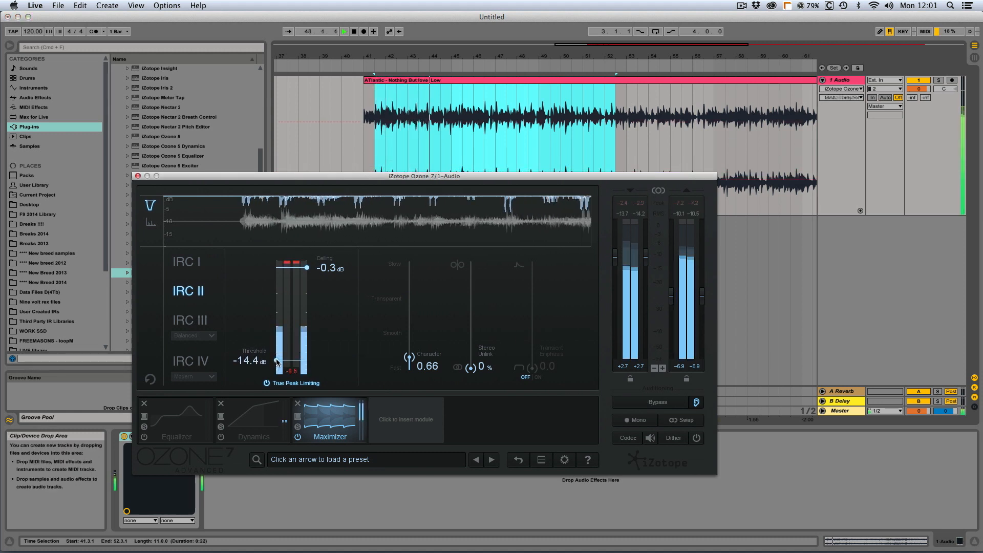
left_click(654, 404)
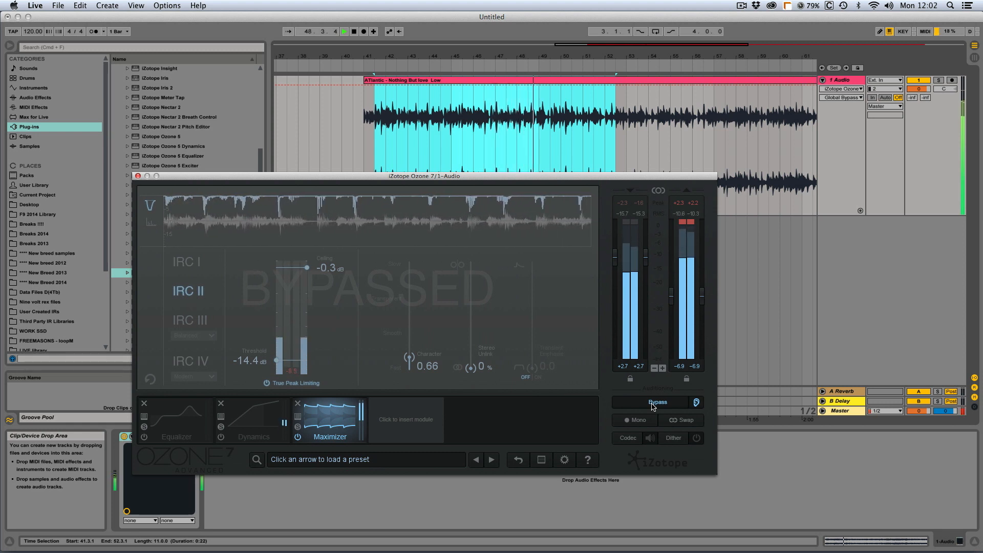
left_click(653, 404)
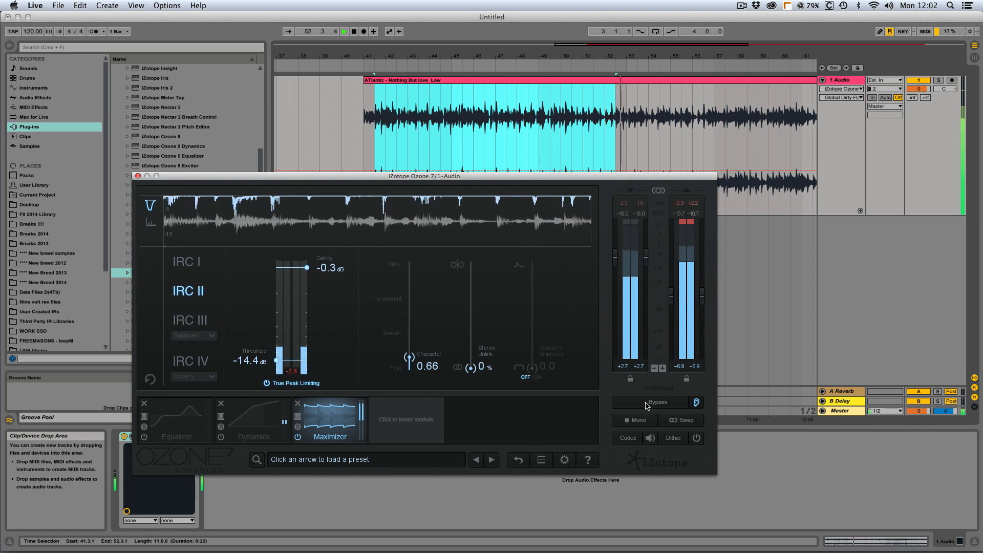
Step: Compare Ozone bypassed and active once more during playback, and stop the track
left_click(647, 407)
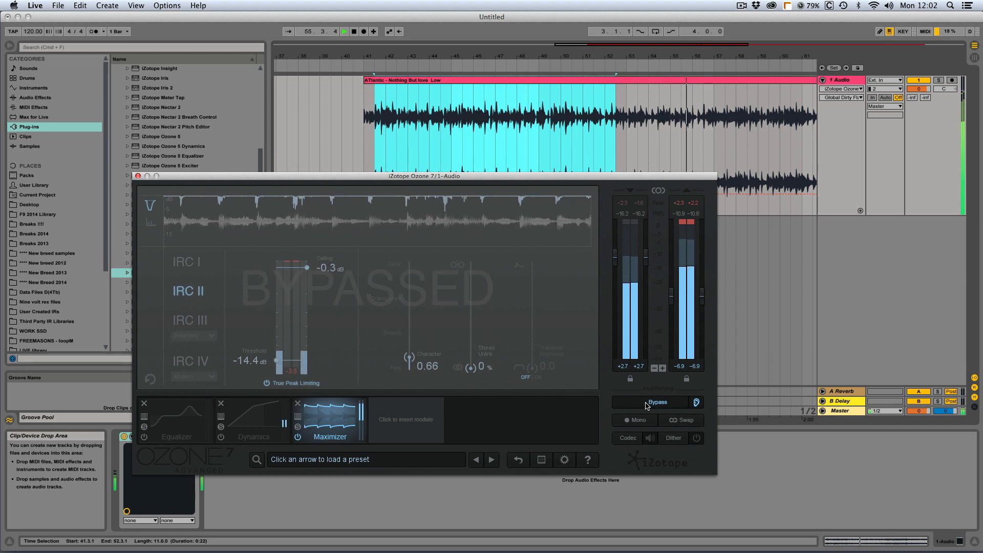
left_click(646, 404)
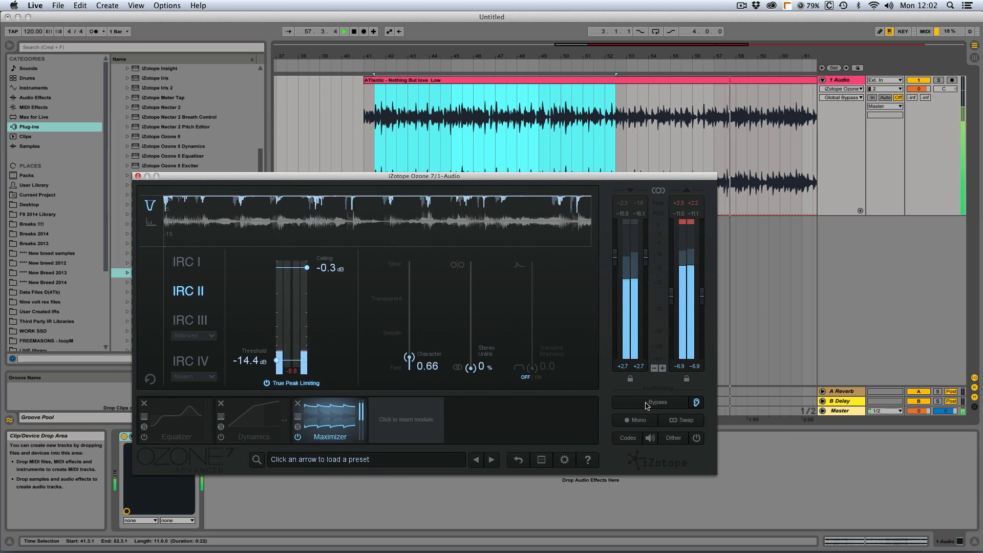
key("space")
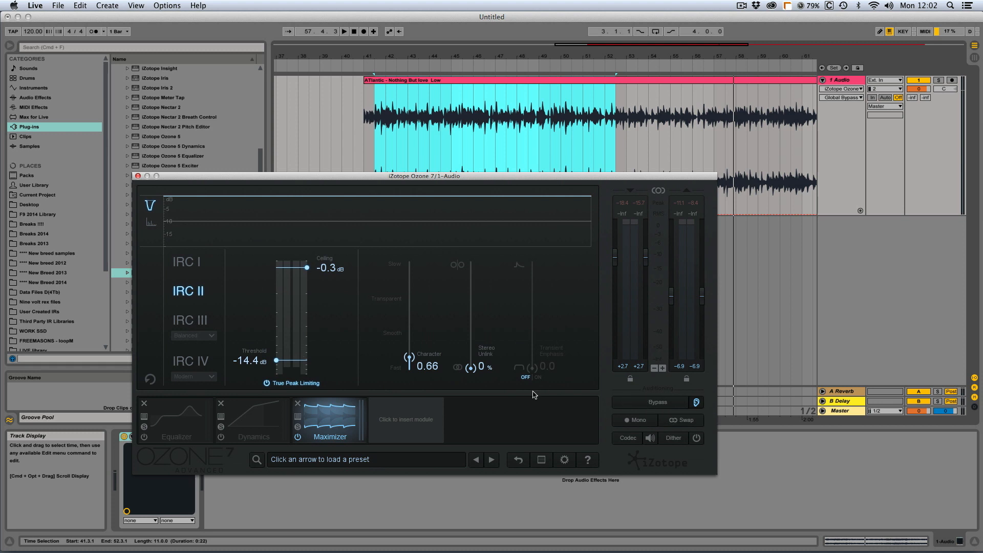
Step: Select the 11-bar section of the audio clip from 56.1.1 to 67.1.1 and raise the Maximizer threshold to -10.7 dB
scroll(682, 134, "right", 5)
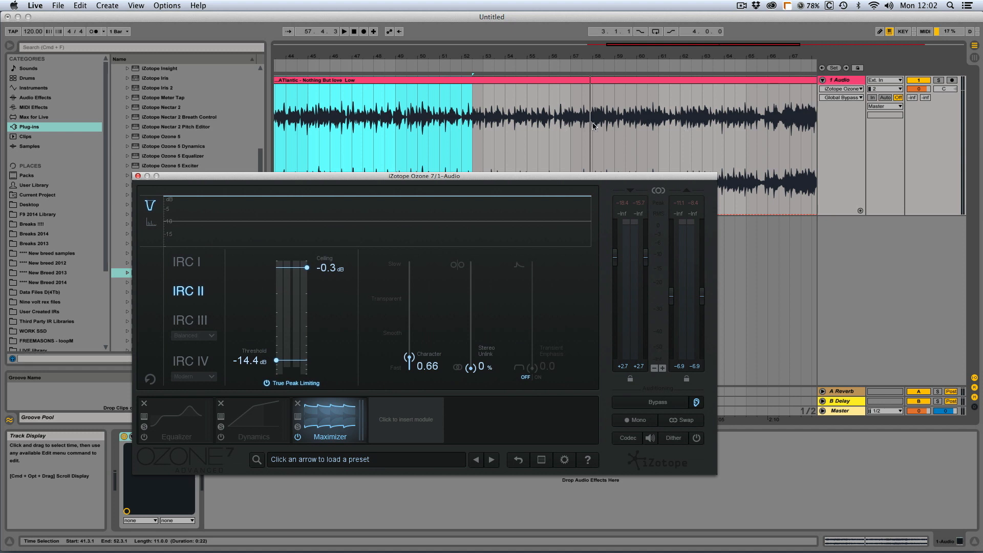
left_click_drag(555, 123, 791, 138)
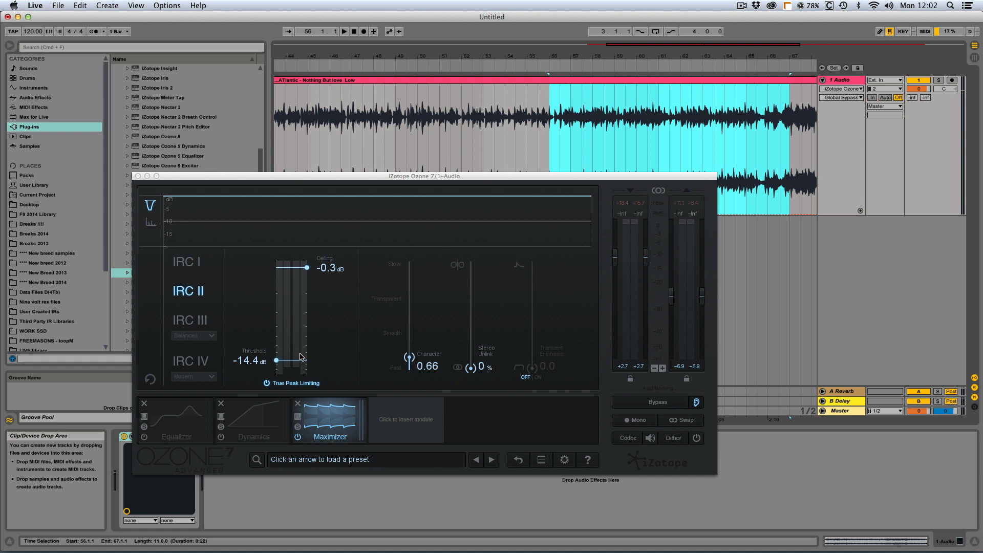
left_click_drag(276, 361, 277, 351)
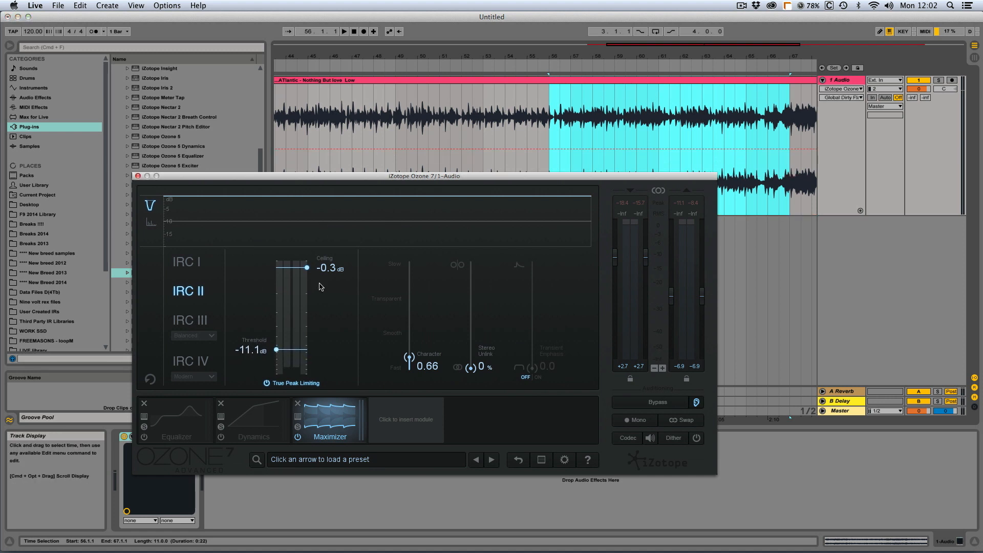
left_click_drag(280, 353, 276, 350)
Step: Play the section from 56.1.1, compare it repeatedly with Ozone bypassed and active, and stop playback
key("space")
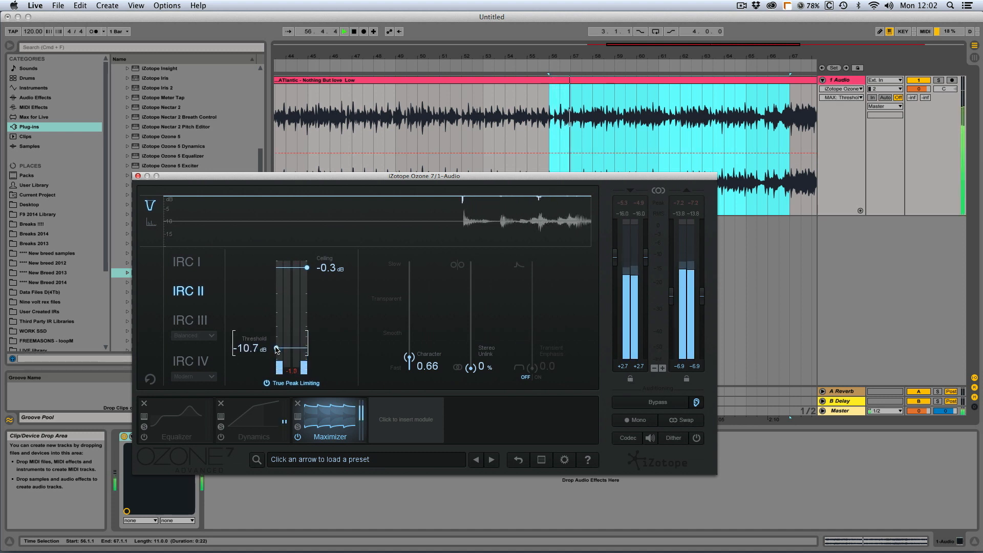
left_click(658, 403)
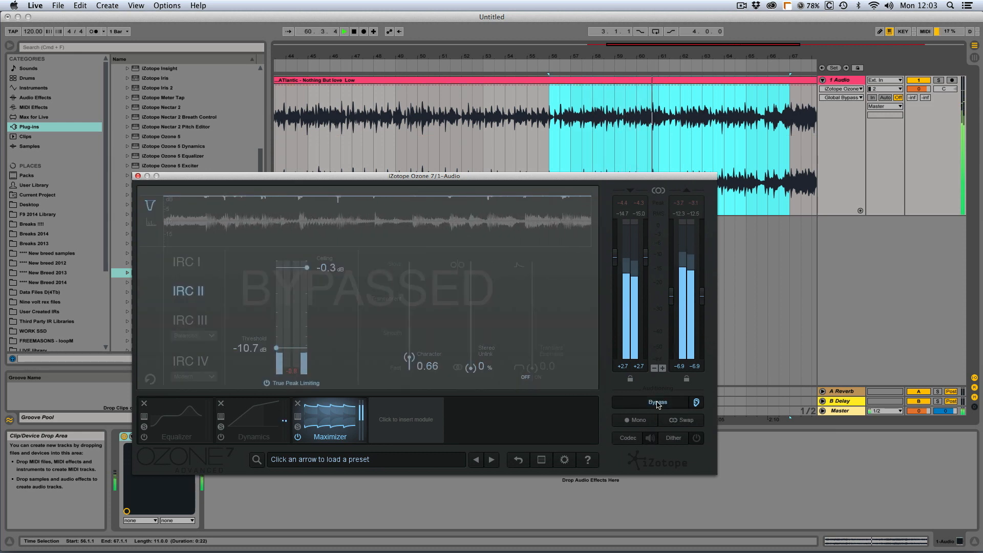
left_click(659, 403)
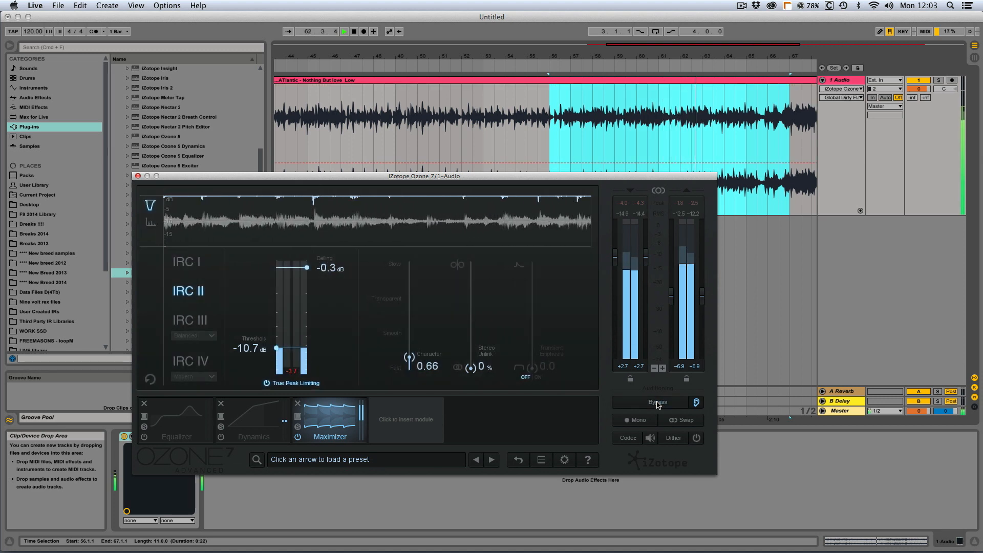
left_click(658, 402)
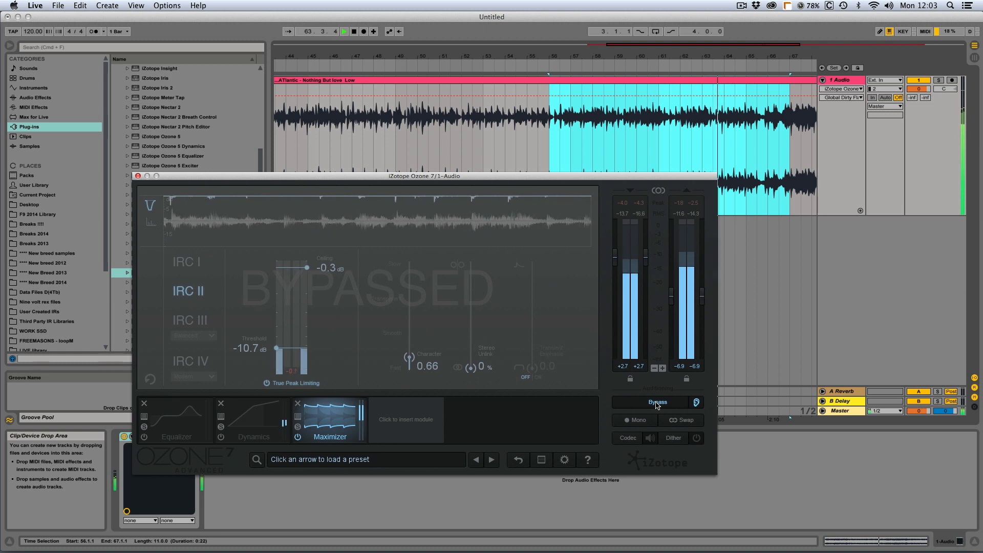
left_click(659, 403)
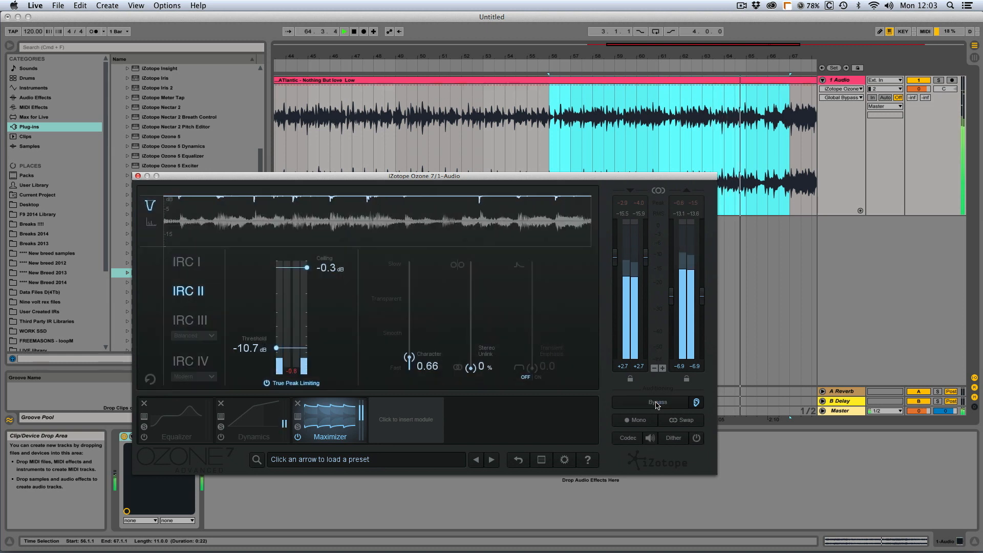
key("space")
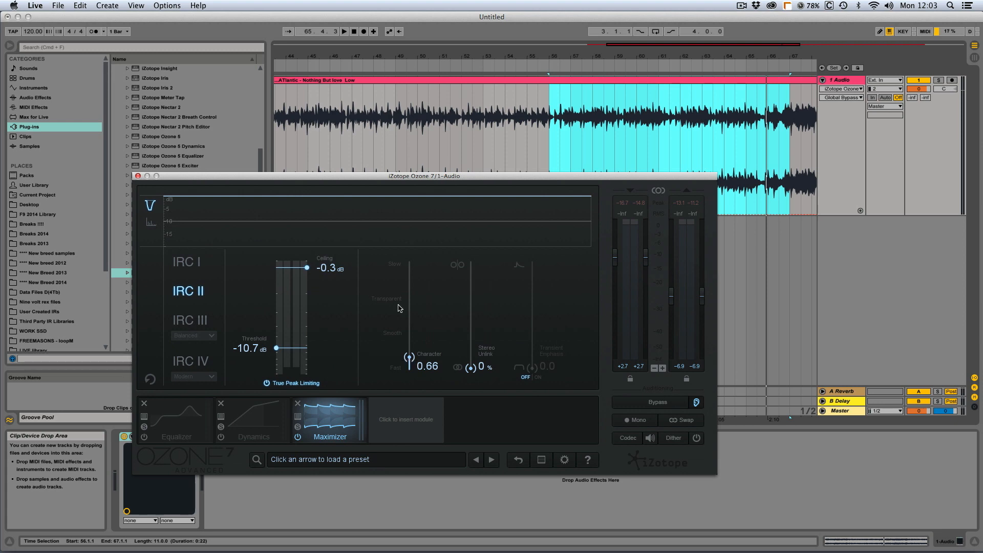
Step: Move the Ozone window up in the arrangement, and scrub back along the screen recording's timeline in ScreenFlow
left_click_drag(415, 178, 486, 117)
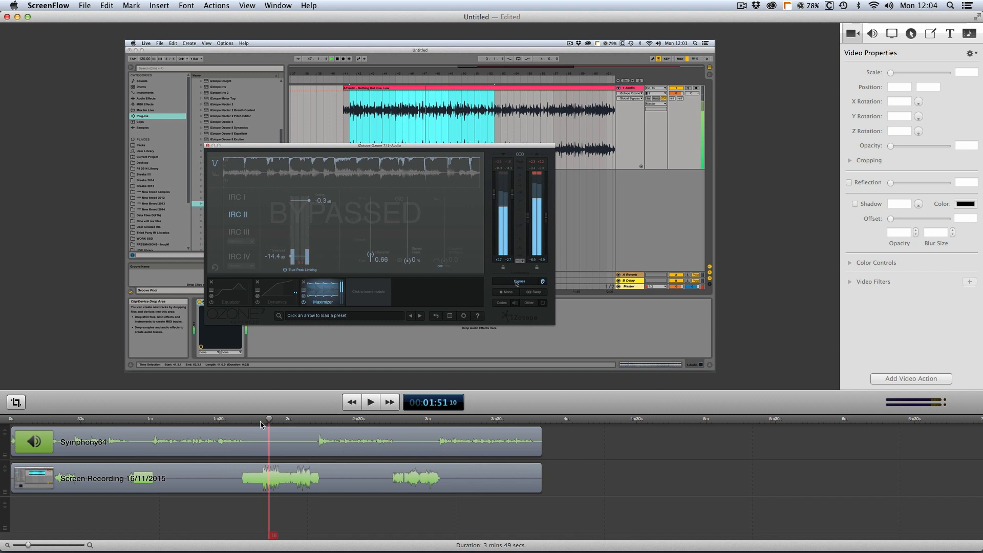
left_click_drag(264, 423, 234, 424)
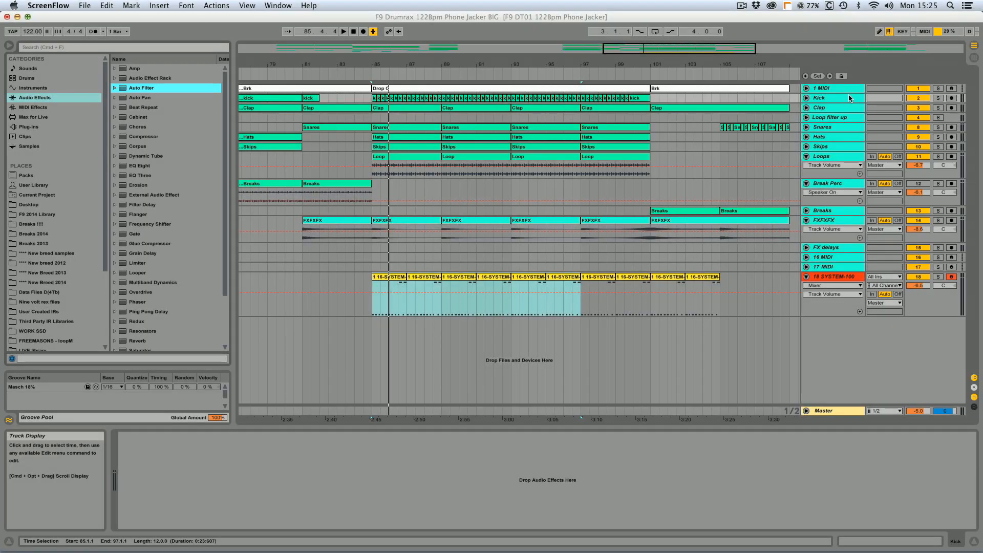
Step: Loop the eight bars from 85.1.1 to 93.1.1 in the Live arrangement, play the section, and stop playback
left_click(157, 87)
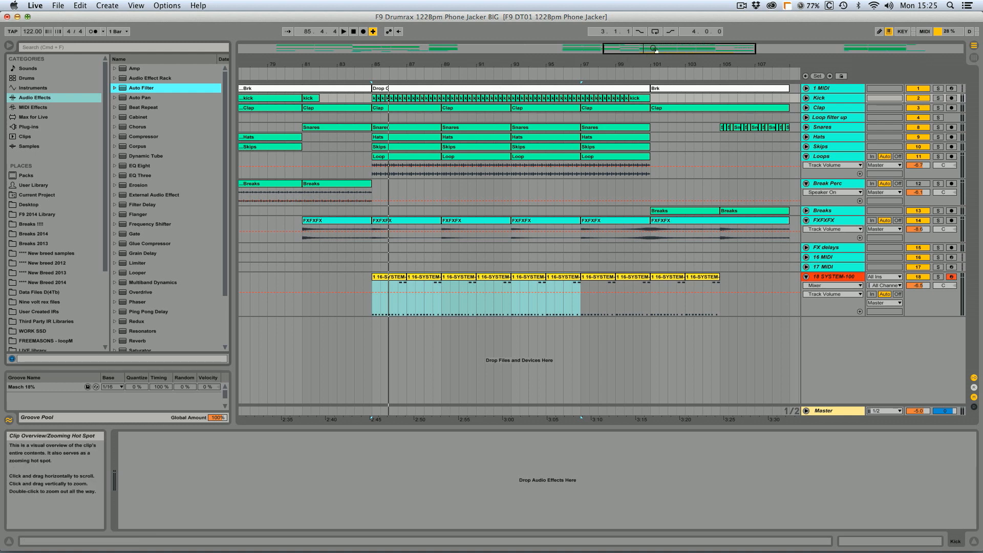
left_click_drag(654, 47, 655, 49)
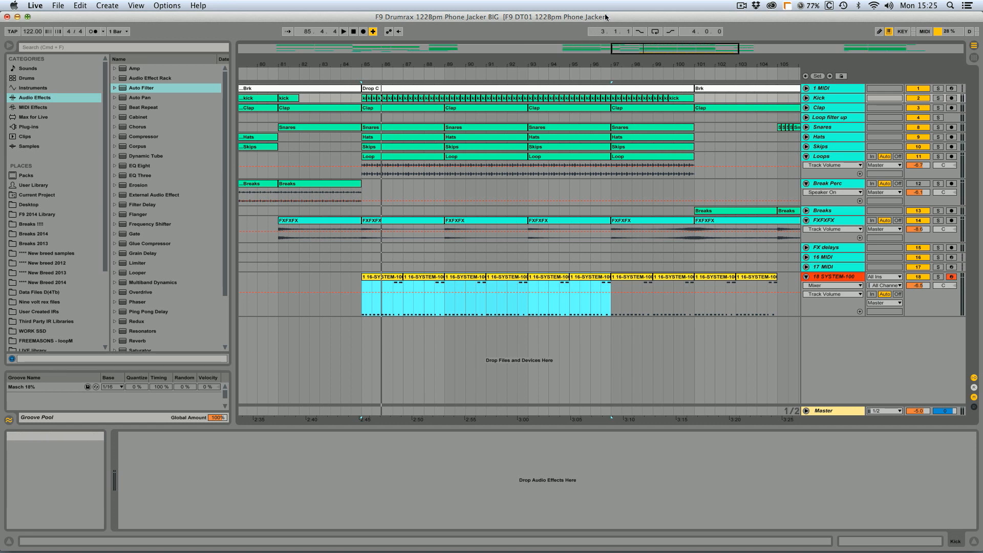
left_click(822, 99)
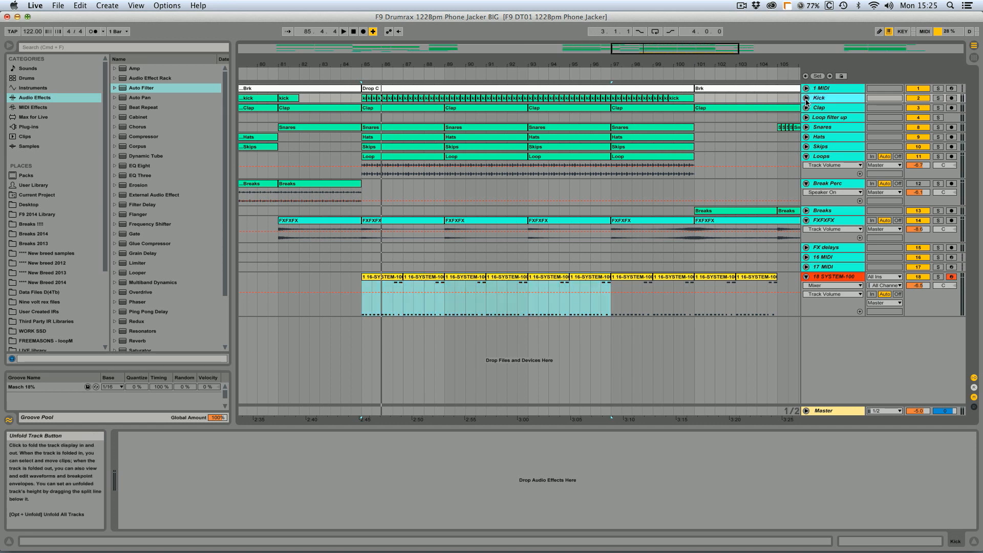
left_click_drag(364, 194, 528, 197)
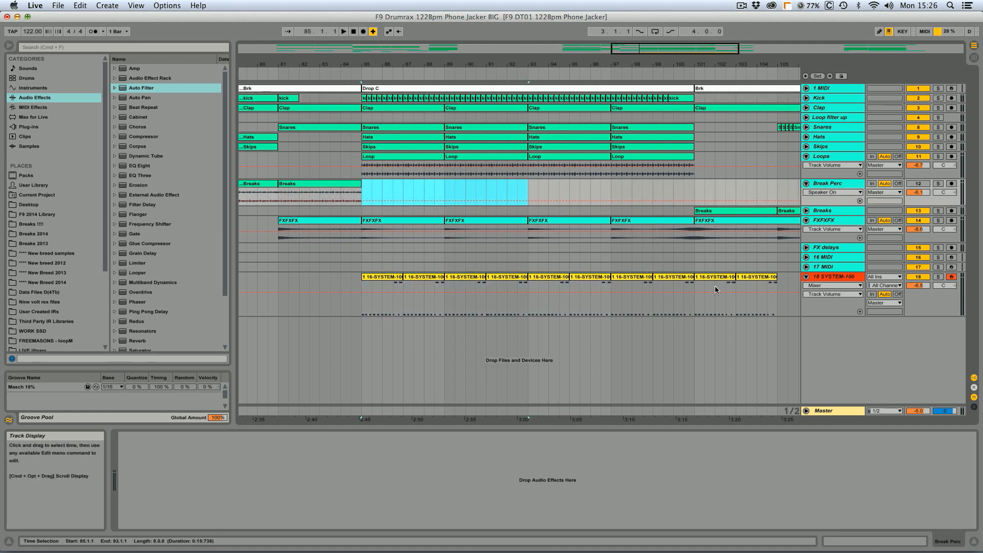
key("super+l")
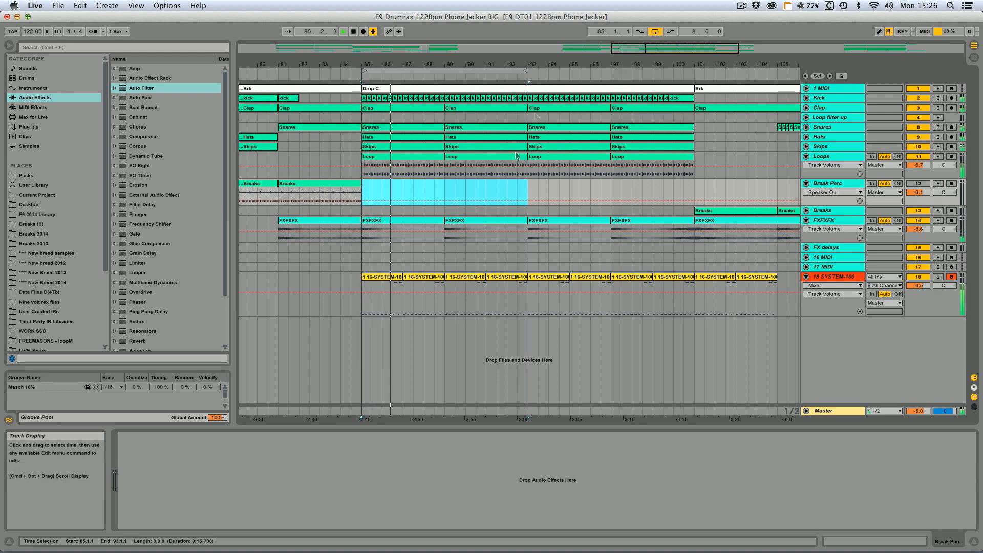
double_click(638, 82)
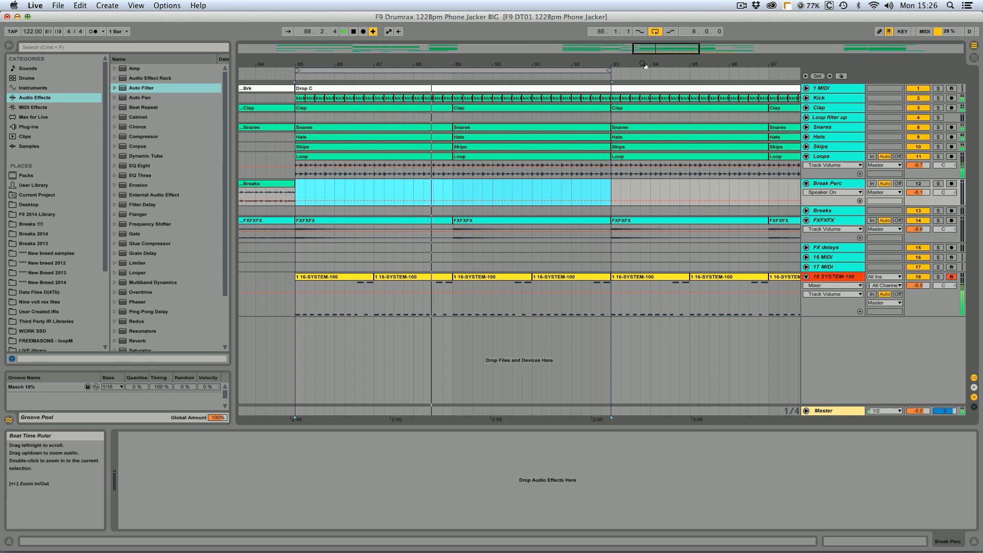
key("space")
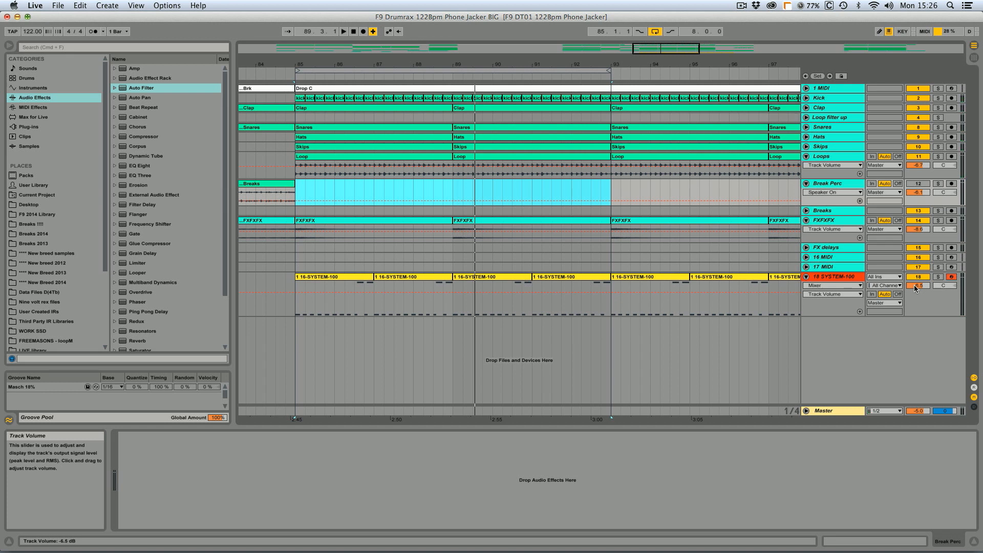
Step: Add an Auto Filter to the Kick track and set its filter type to high-pass
left_click(810, 99)
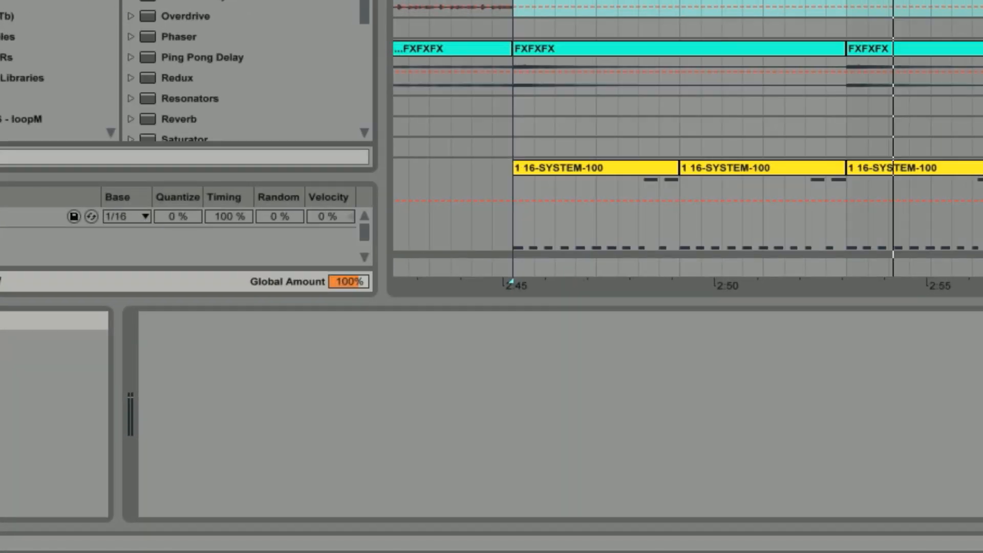
left_click(981, 6)
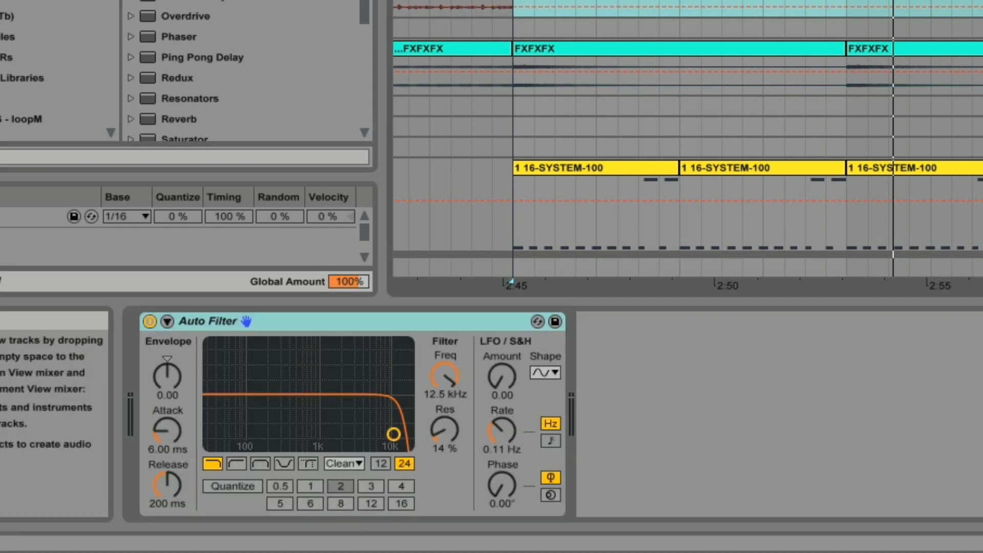
left_click(199, 321)
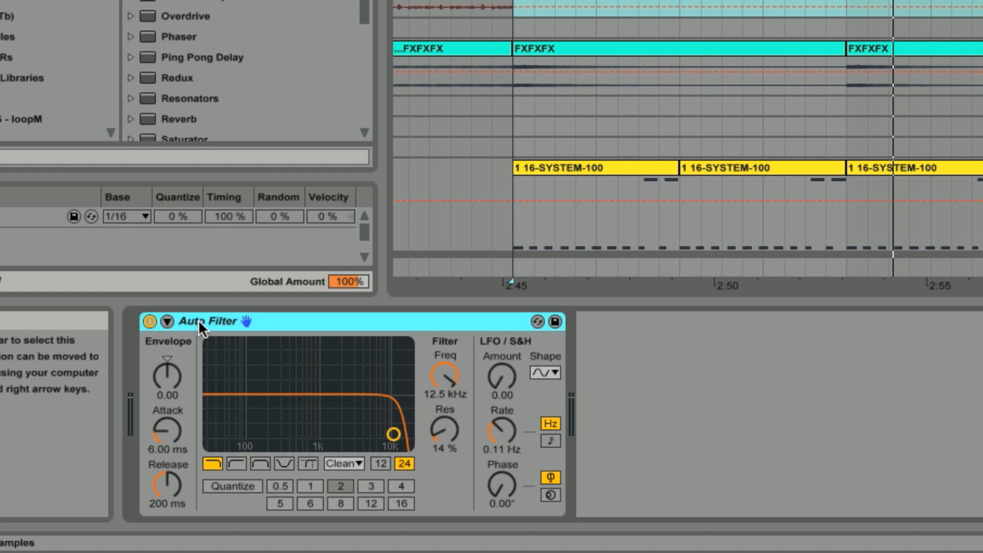
left_click(236, 463)
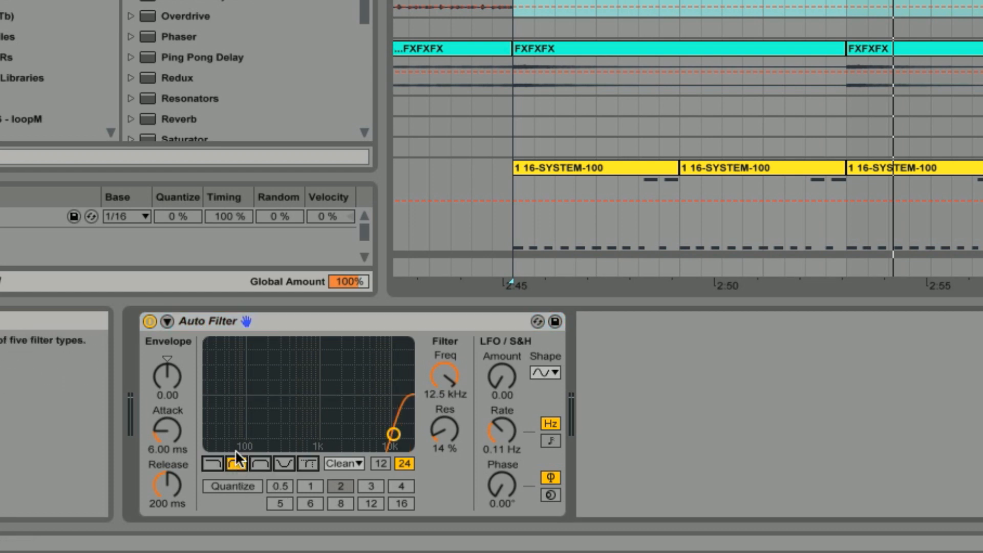
Step: Set the Auto Filter's frequency to 28.8 Hz, its resonance to 27 %, and its circuit type to MS2
left_click_drag(444, 385, 438, 434)
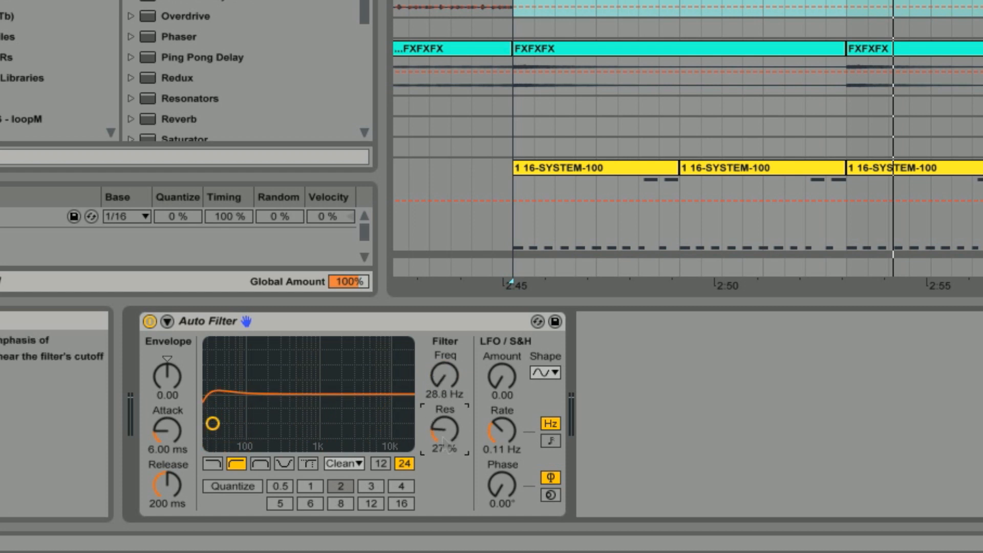
left_click(359, 463)
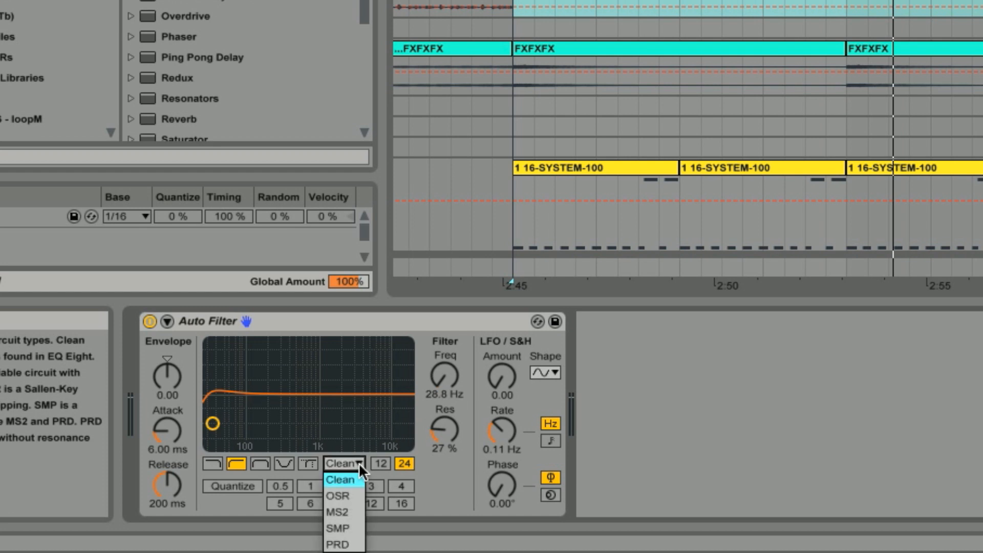
left_click(339, 512)
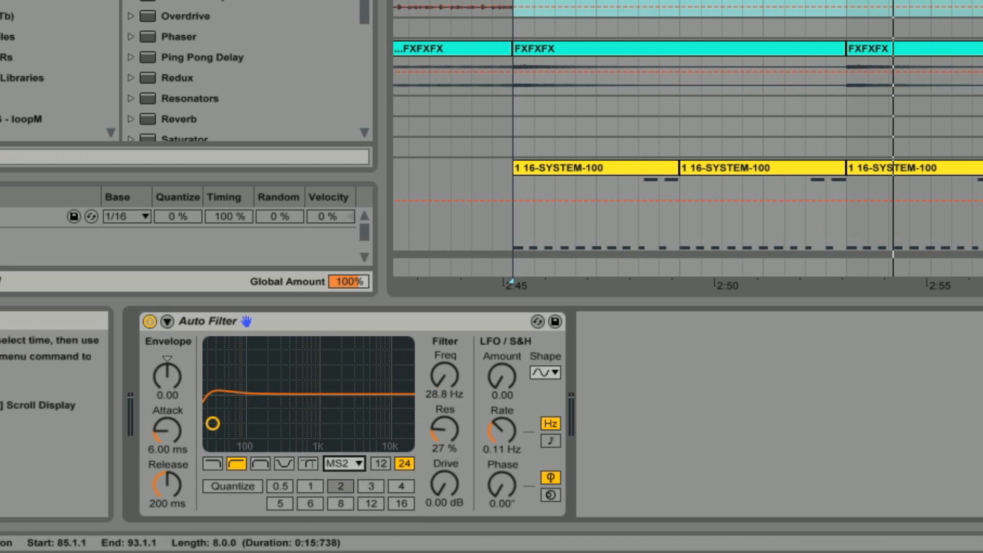
Step: Play from 85.1.1 while setting the Auto Filter's resonance to 35 % and frequency to 54.3 Hz, and return to 85.1.1
left_click(513, 5)
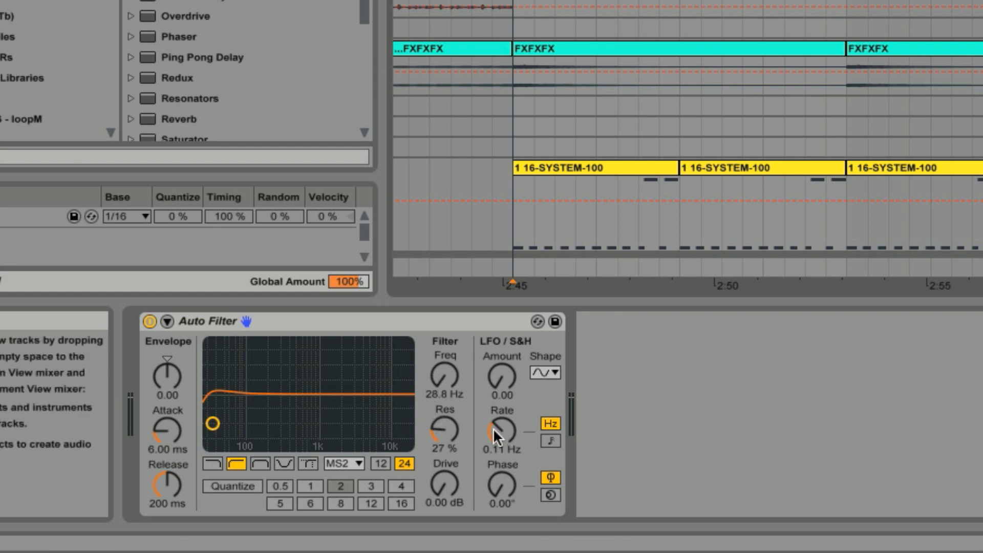
mouse_move(443, 380)
left_mouse_down()
mouse_move(443, 351)
mouse_move(443, 381)
left_mouse_up()
left_click_drag(445, 427, 446, 422)
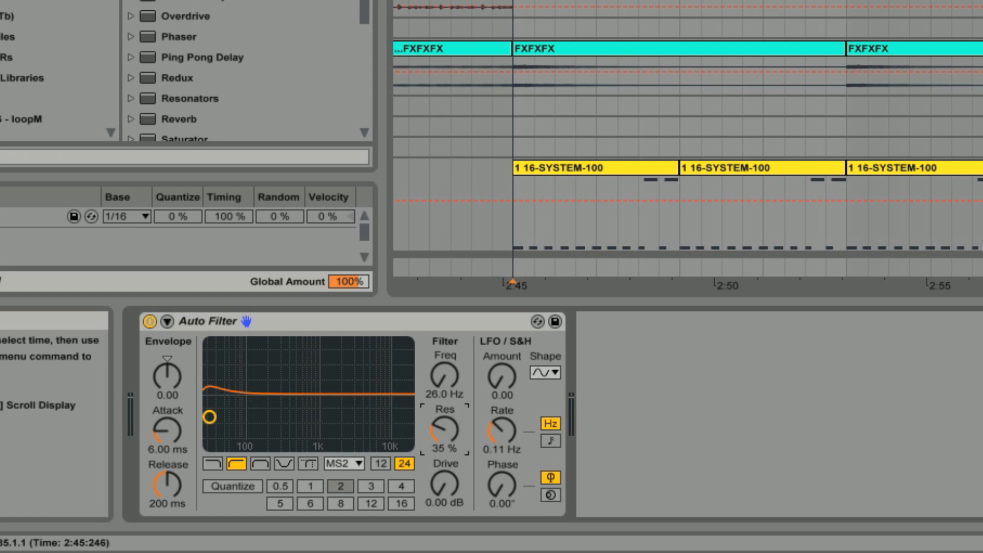
key("space")
left_click_drag(443, 384, 443, 366)
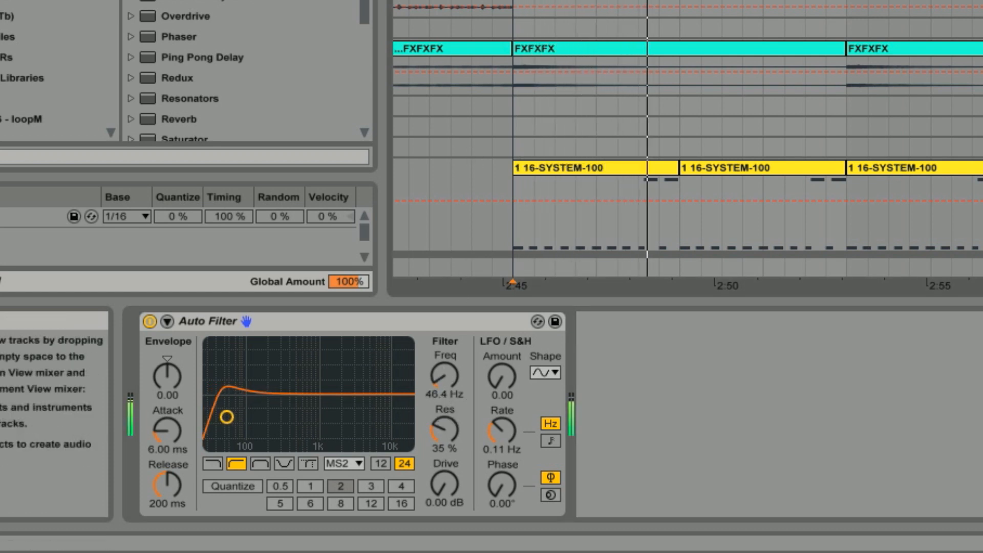
mouse_move(437, 379)
left_mouse_down()
mouse_move(438, 361)
mouse_move(437, 374)
left_mouse_up()
left_click(445, 482)
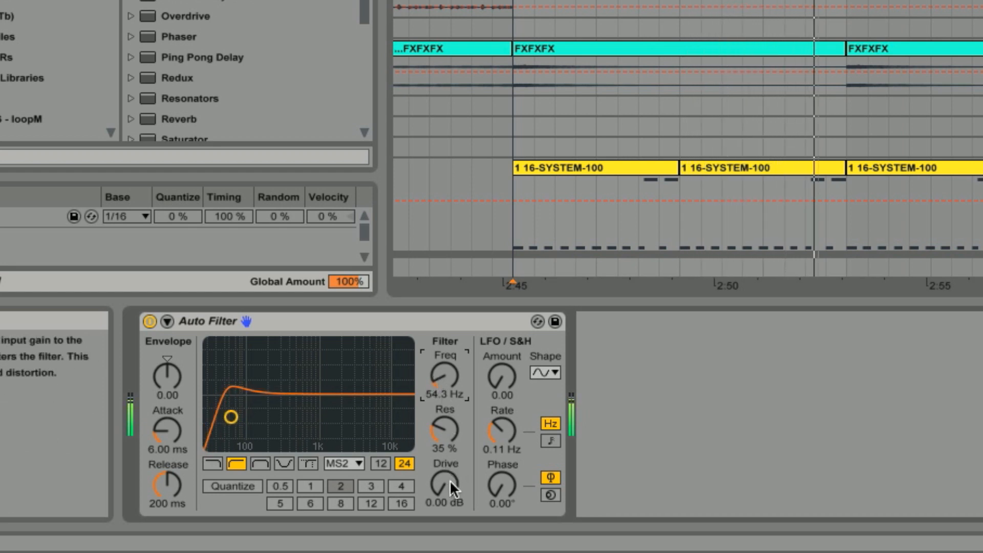
key("space")
left_click(514, 221)
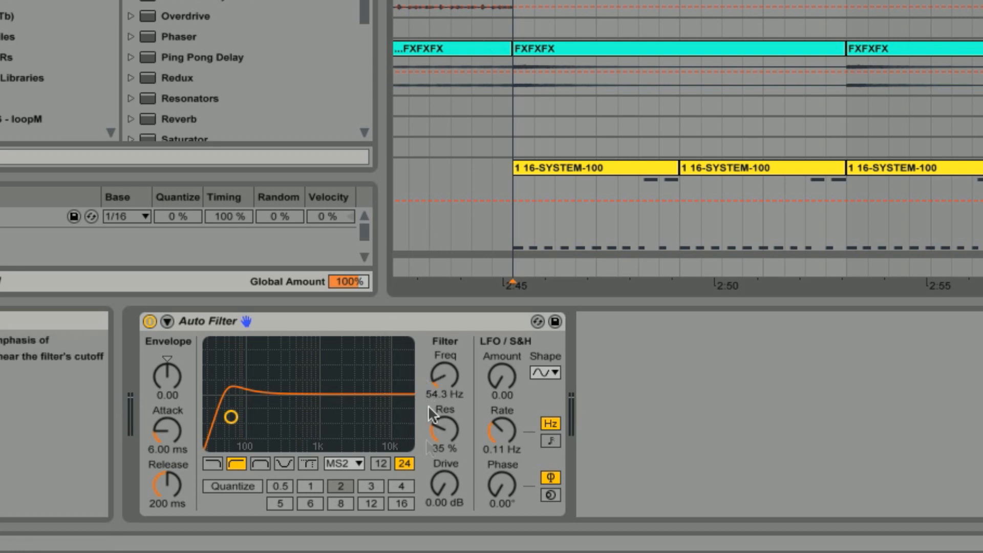
Step: Play the loop while adjusting the Auto Filter to 4.00 dB drive, 39 % resonance, and a frequency of 48.9 Hz
key("space")
mouse_move(443, 483)
left_mouse_down()
mouse_move(443, 463)
mouse_move(442, 481)
left_mouse_up()
left_click_drag(445, 377, 445, 387)
left_click_drag(441, 432, 440, 438)
left_click_drag(446, 373, 446, 378)
left_click_drag(451, 480, 451, 485)
left_click_drag(446, 377, 446, 374)
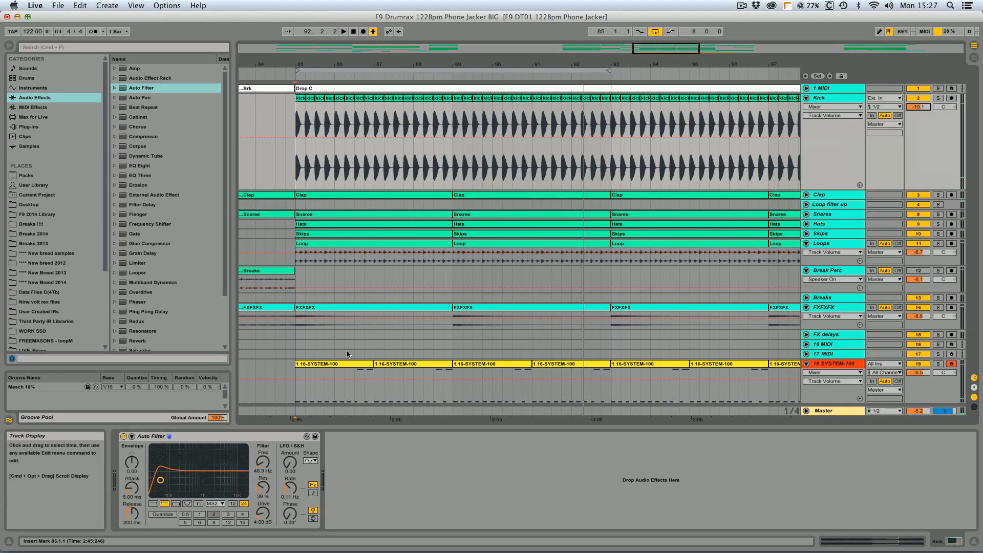
Step: Fold the Kick track and select four bars of the SYSTEM-100 track, from bar 85 to bar 89
left_click(806, 98)
left_click_drag(296, 296, 453, 287)
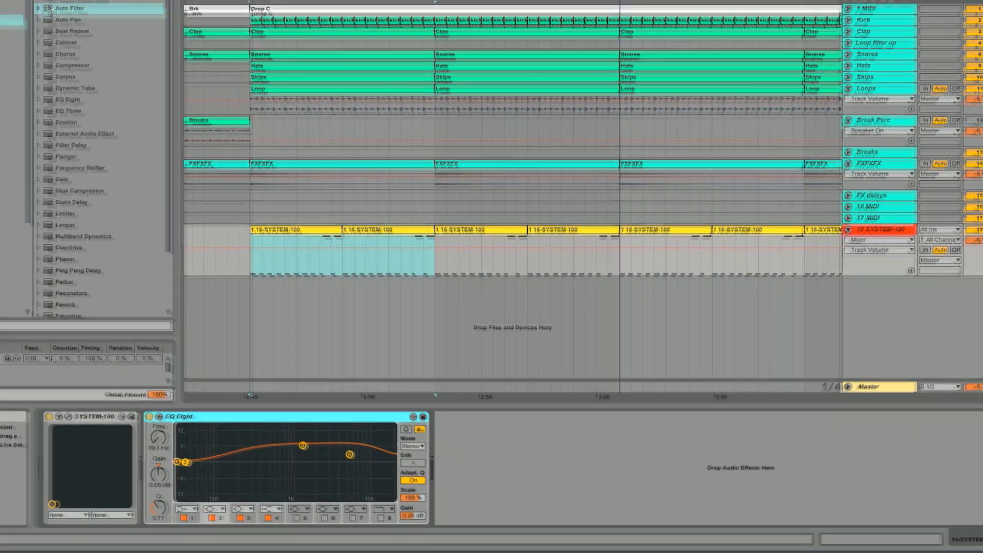
Step: Add an Auto Filter after the SYSTEM-100's EQ Eight, using the MS2 circuit, the highpass type and 39 % resonance
left_click_drag(49, 8, 529, 432)
left_click(551, 494)
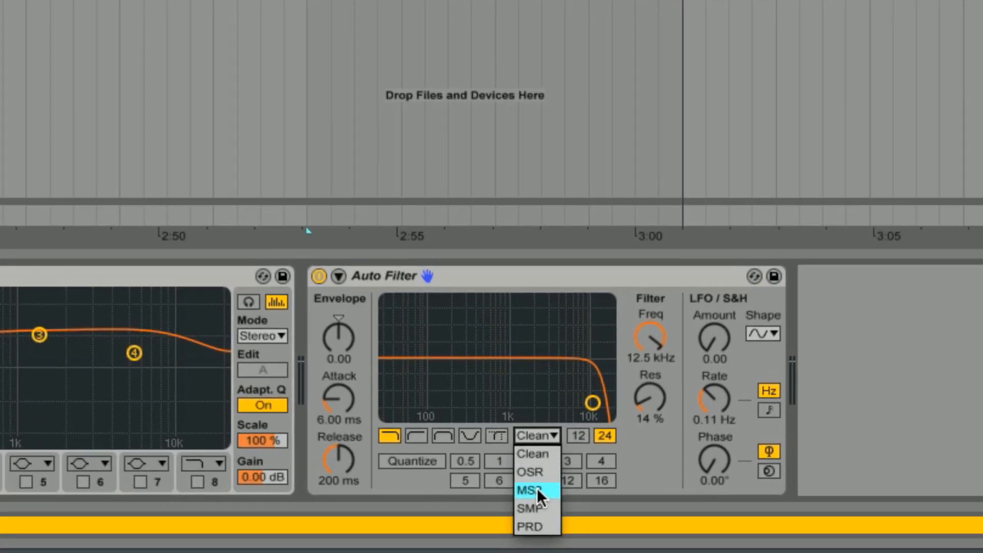
left_click(535, 502)
left_click(416, 431)
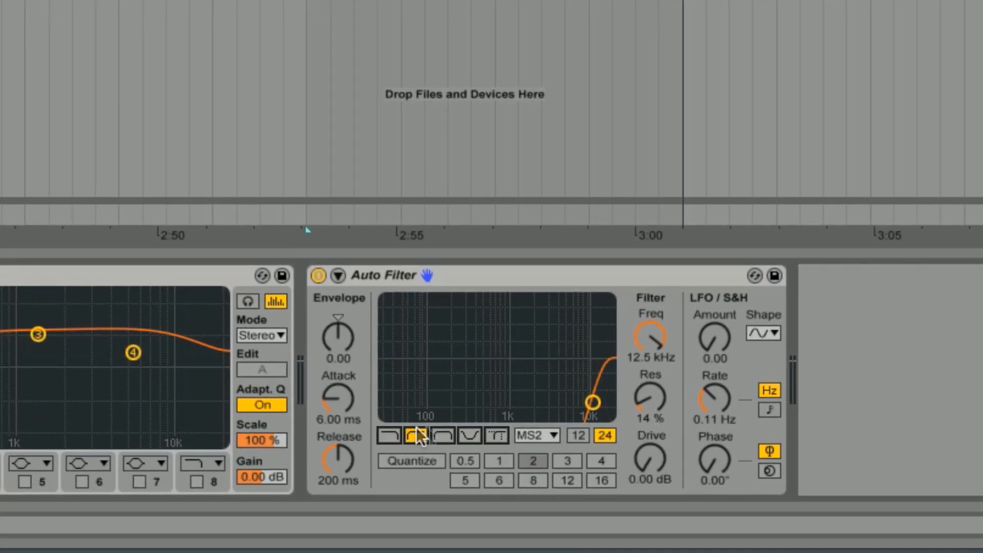
left_click_drag(641, 410, 640, 392)
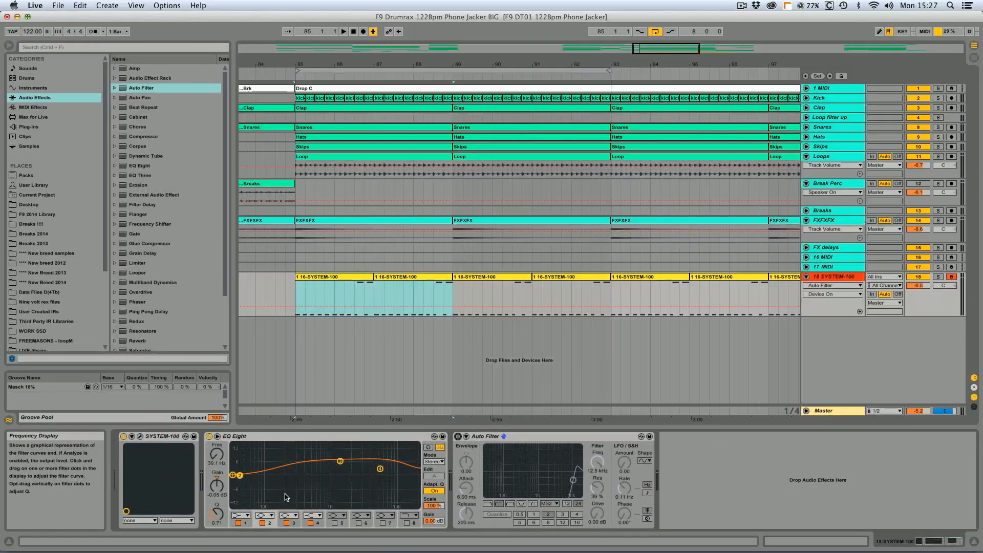
Step: Enlarge the EQ Eight display, move band 2 out to 145 Hz, and play the loop to view the bass spectrum
left_click(217, 437)
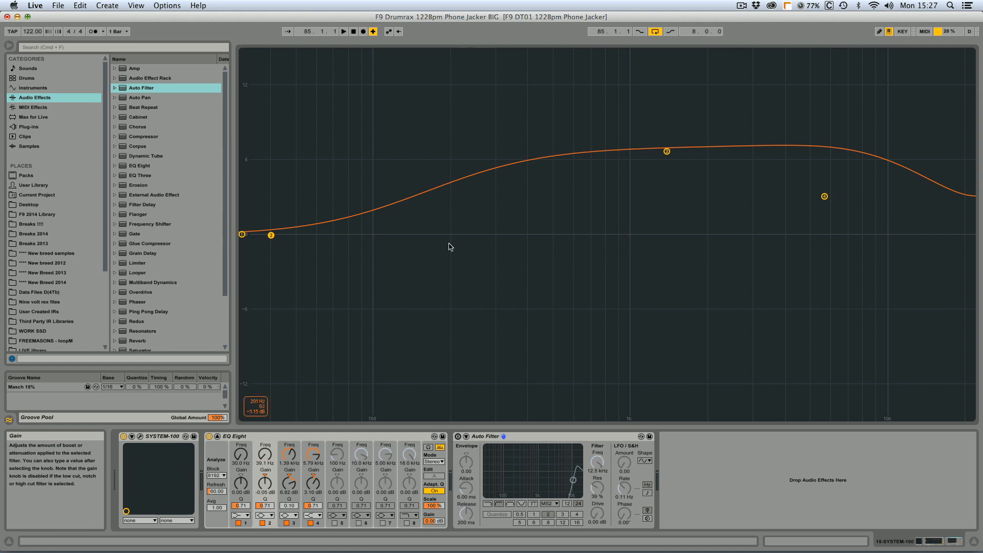
left_click_drag(272, 235, 417, 238)
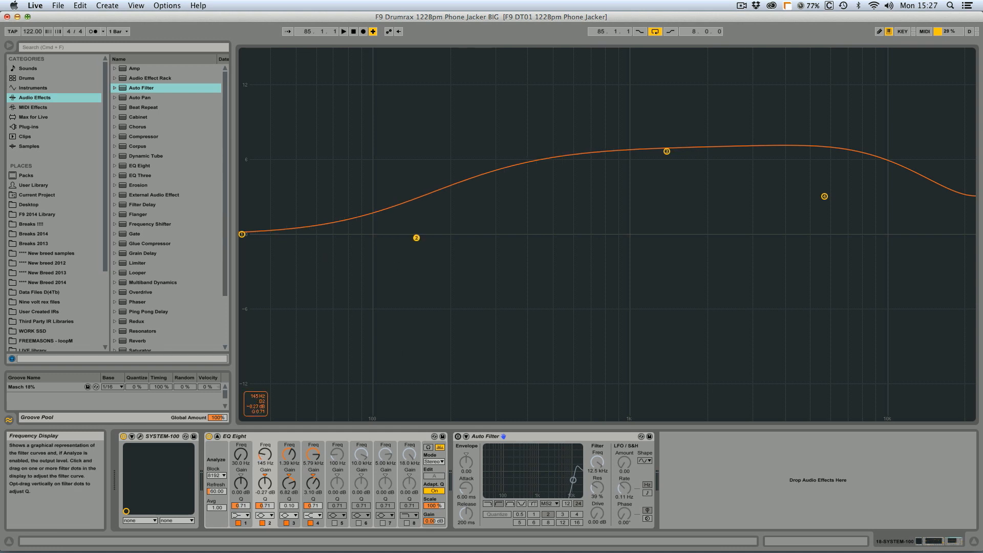
key("space")
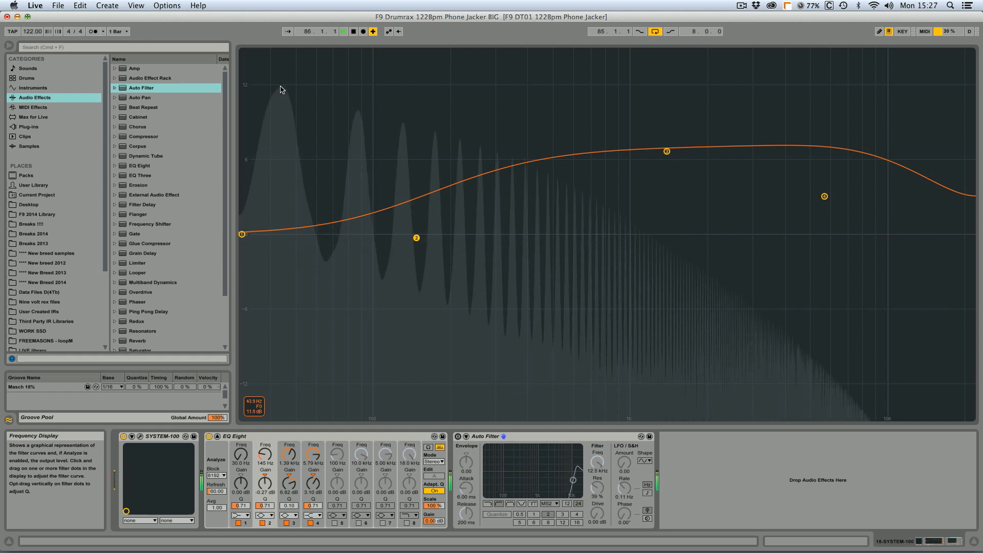
Step: Move EQ Eight band 2 onto the bass fundamental and boost it to 10.7 dB at 45.7 Hz
left_click_drag(416, 237, 281, 223)
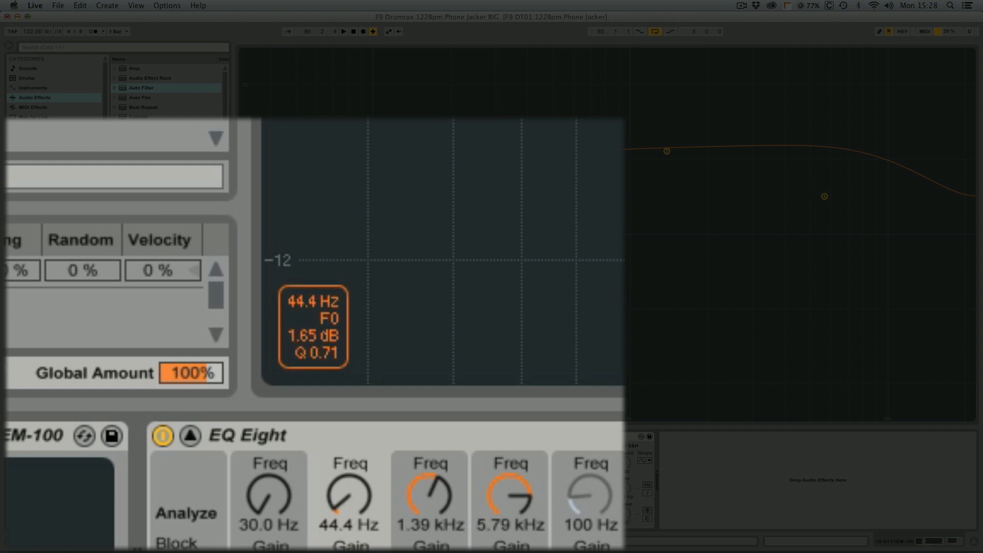
left_click_drag(307, 307, 306, 301)
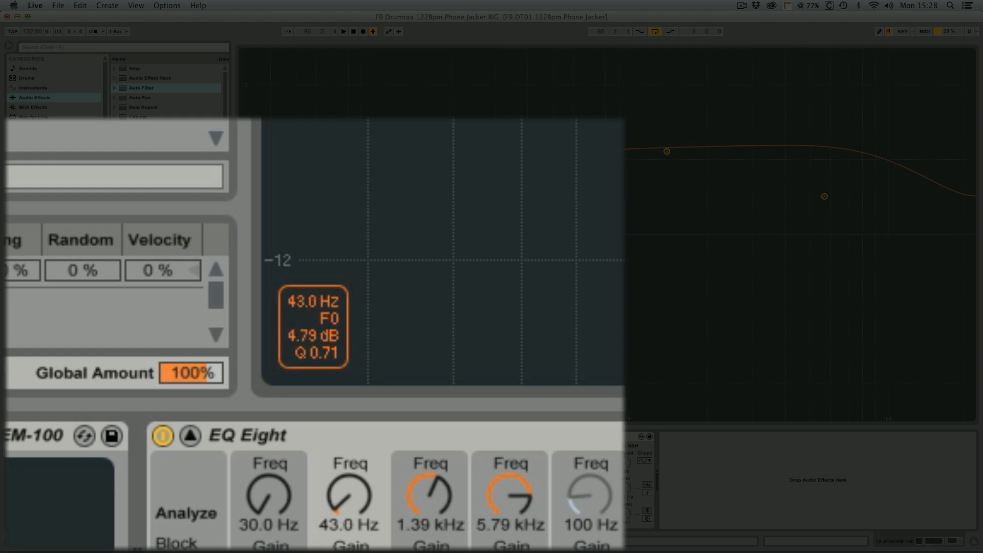
left_click_drag(286, 119, 286, 97)
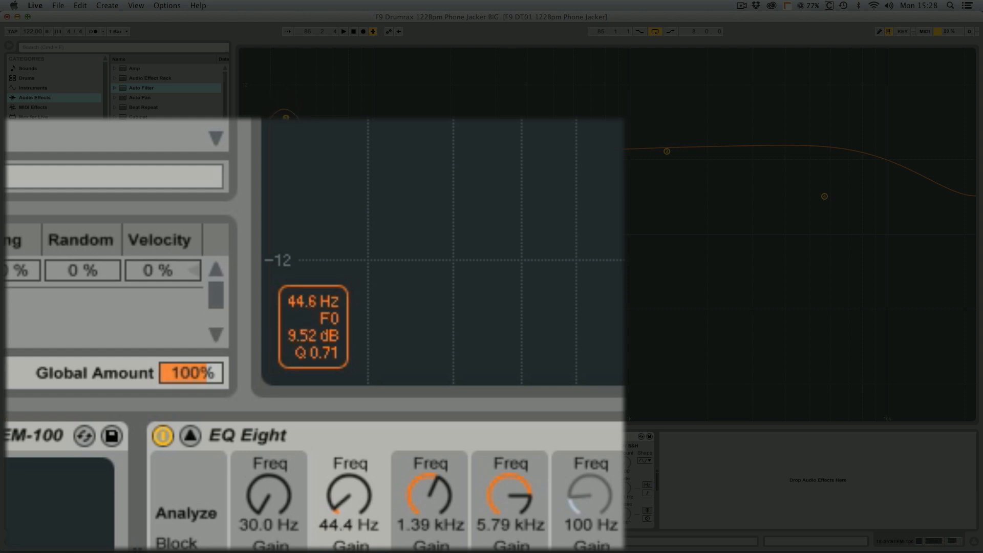
left_click_drag(276, 107, 288, 103)
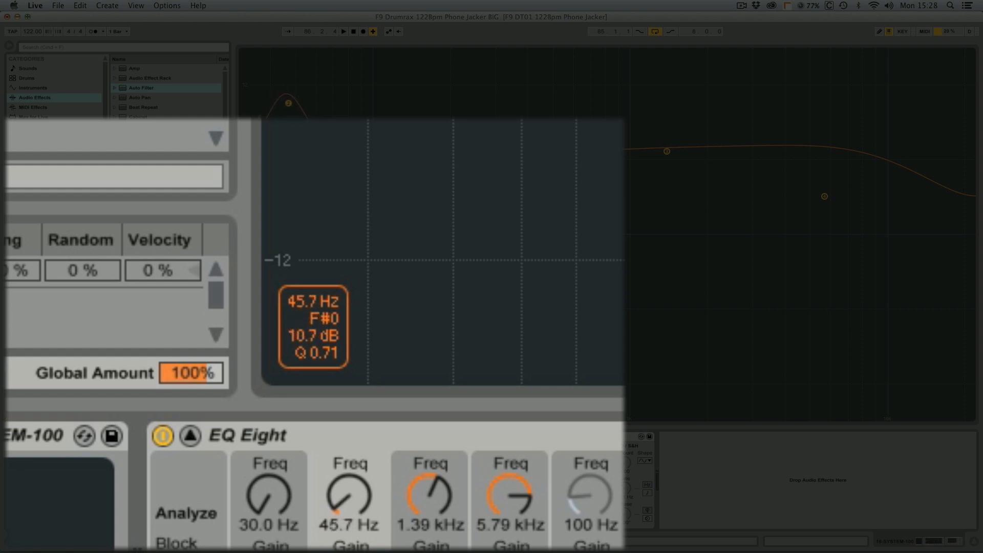
Step: Bring EQ Eight band 2 down to -0.23 dB at 44.4 Hz and collapse the enlarged display
left_click_drag(279, 226, 281, 235)
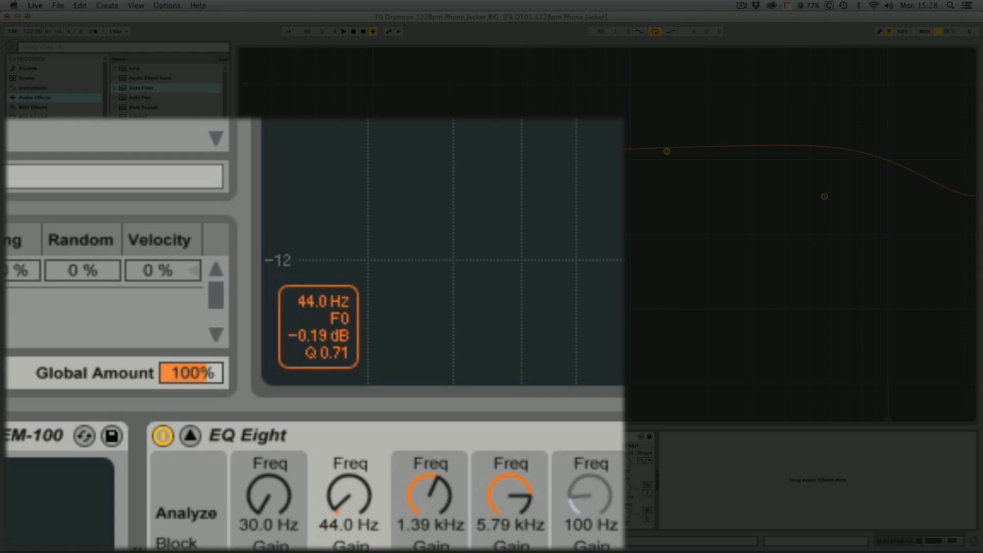
left_click_drag(282, 240, 282, 237)
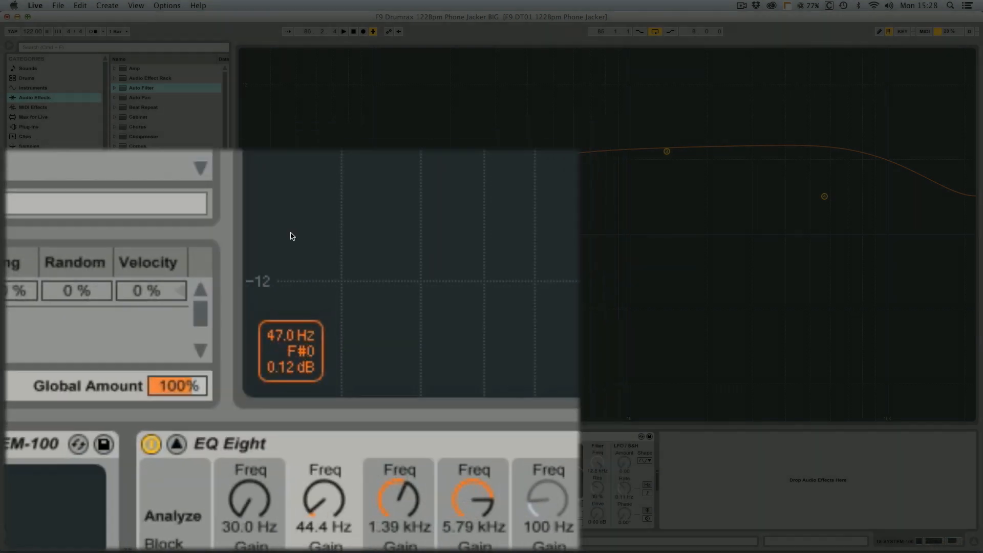
left_click(218, 436)
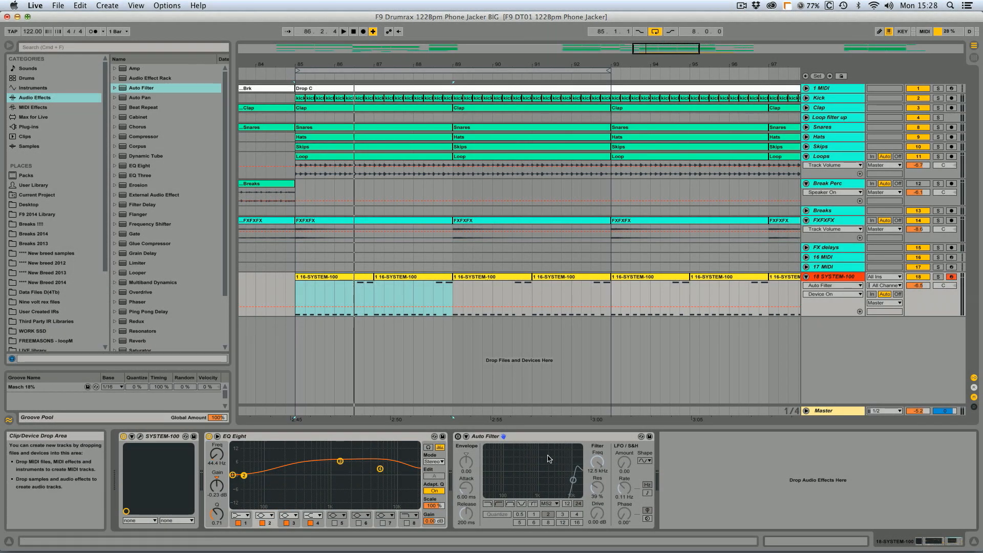
Step: Activate the SYSTEM-100's Auto Filter and set its frequency to 44.0 Hz with the loop playing
left_click(467, 437)
left_click(458, 438)
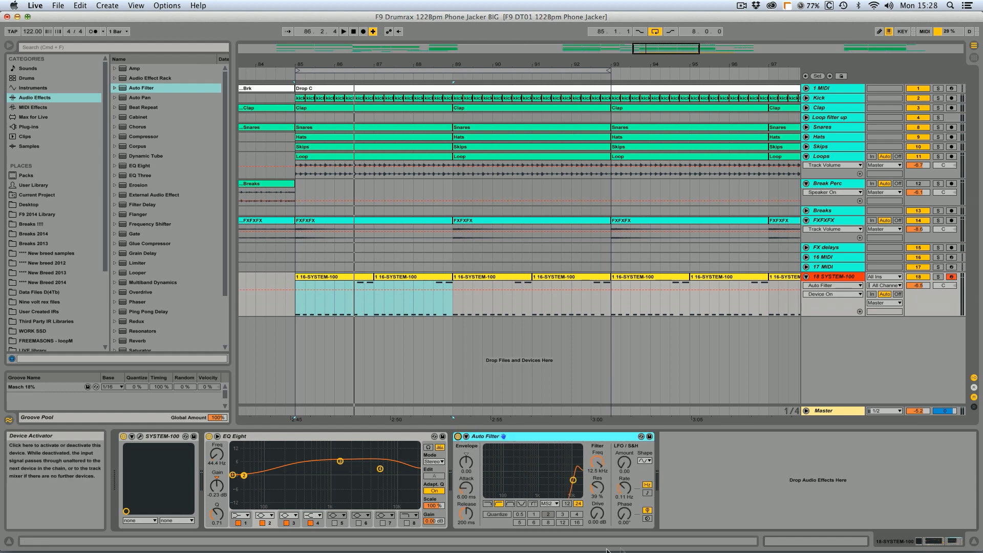
left_click(598, 487)
left_click_drag(598, 463, 598, 512)
key("space")
mouse_move(598, 462)
left_mouse_down()
mouse_move(598, 446)
mouse_move(598, 462)
left_mouse_up()
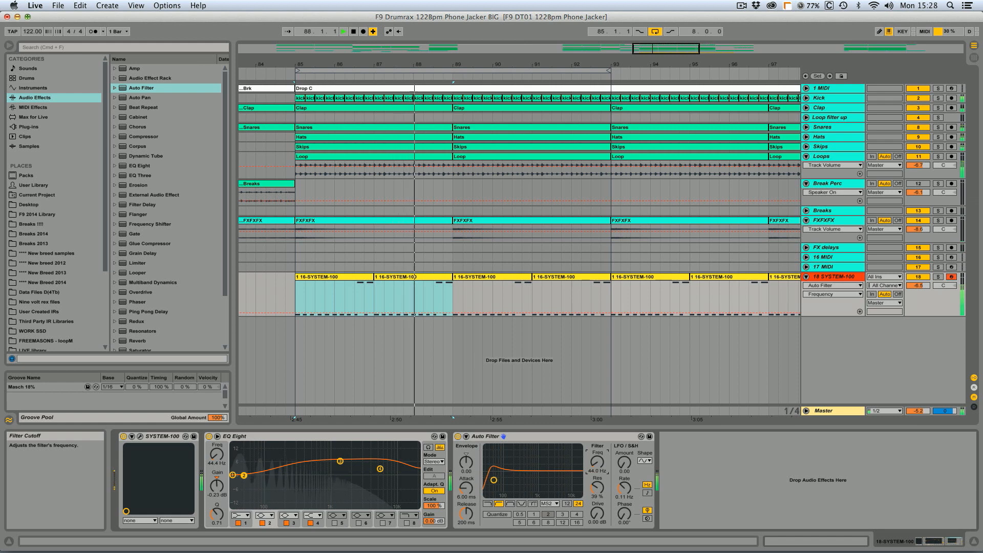
Step: Set the Auto Filter's drive to 6.48 dB and compensate by lowering the SYSTEM-100 track volume to -12.0 dB
mouse_move(596, 514)
left_mouse_down()
mouse_move(596, 495)
mouse_move(597, 516)
left_mouse_up()
left_click_drag(921, 289, 921, 342)
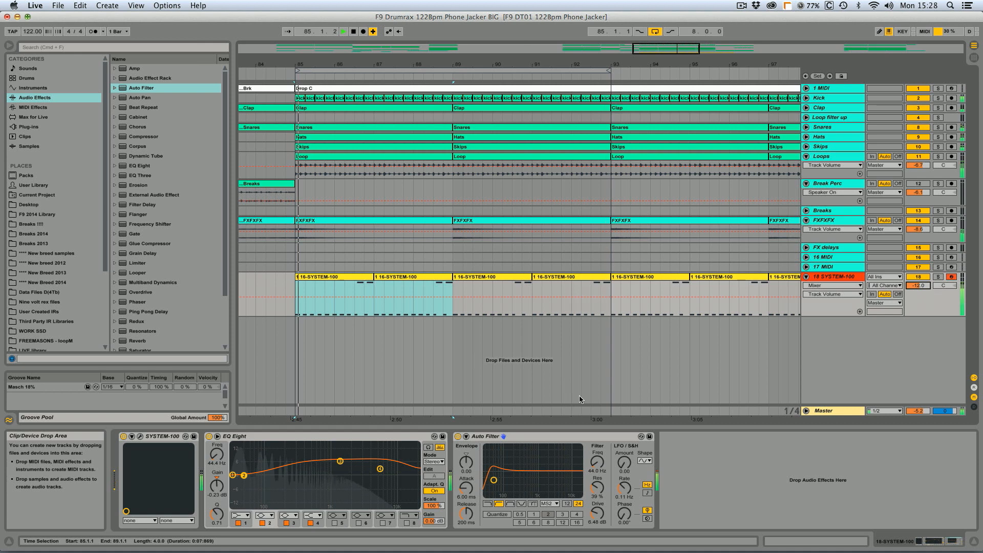
Step: Refine the Auto Filter to 37 % resonance and 5.90 dB drive, and move EQ Eight band 3 to 1.27 kHz at 7.31 dB
left_click_drag(597, 487, 597, 489)
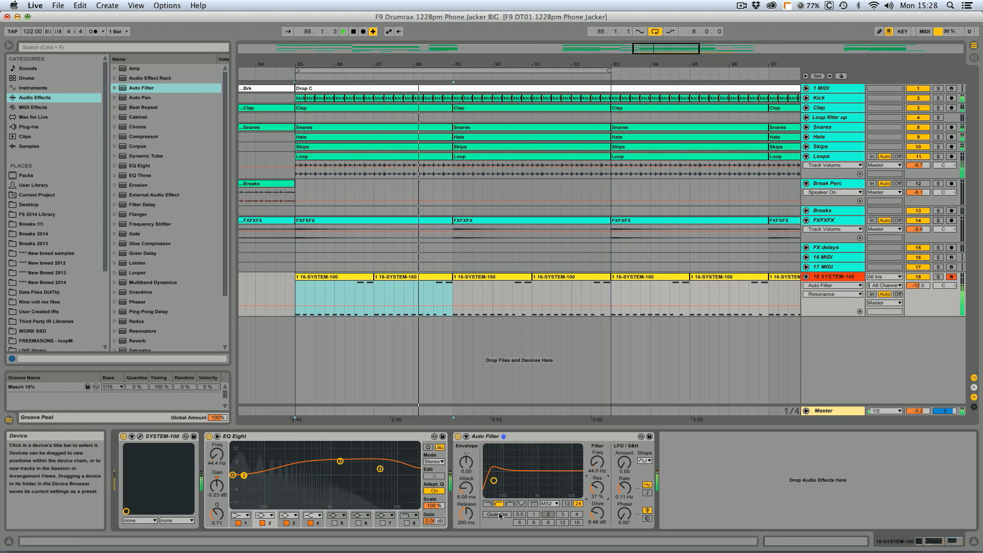
left_click_drag(598, 513, 597, 515)
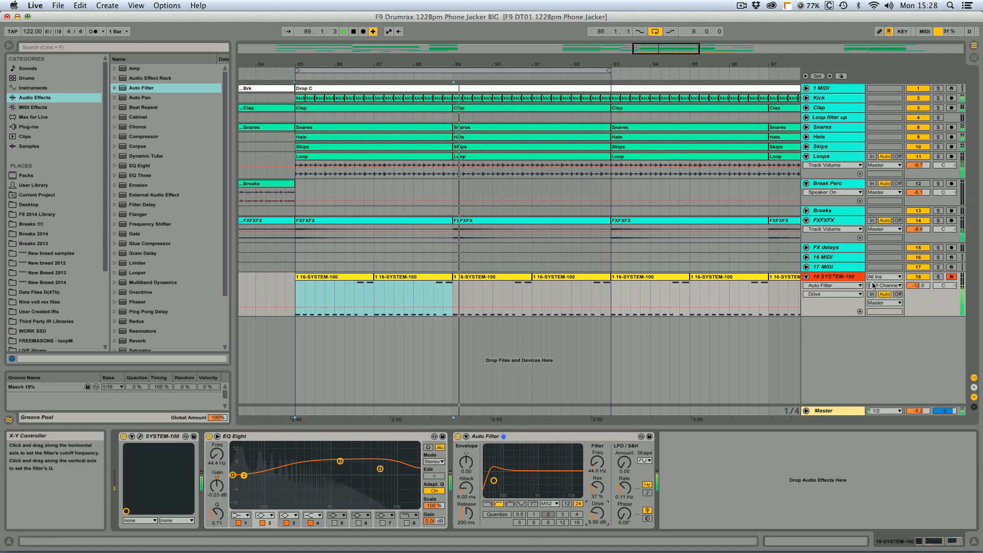
left_click_drag(341, 461, 338, 460)
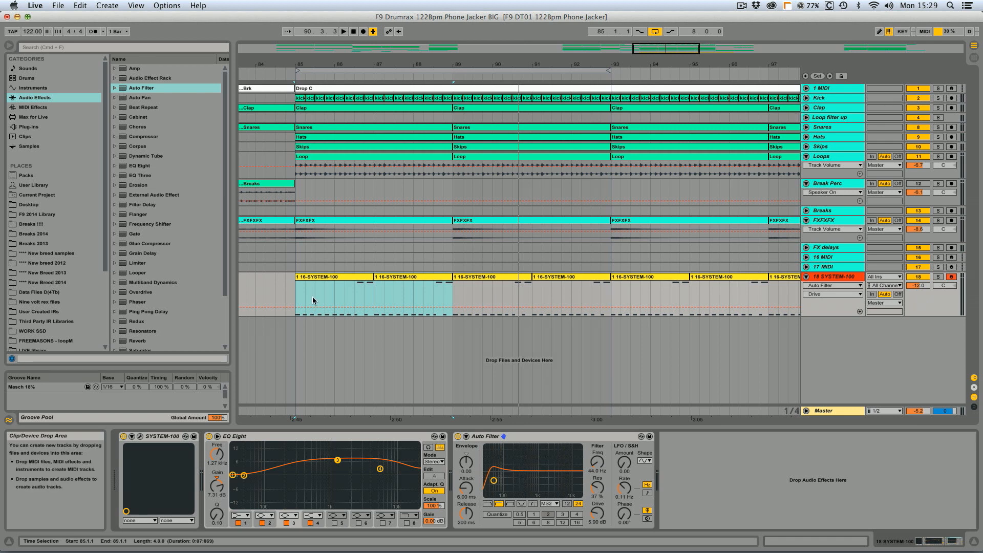
Step: Select bars 85 to 93 of the SYSTEM-100 track, and unfold the Kick track to show its devices
left_click_drag(296, 287, 610, 294)
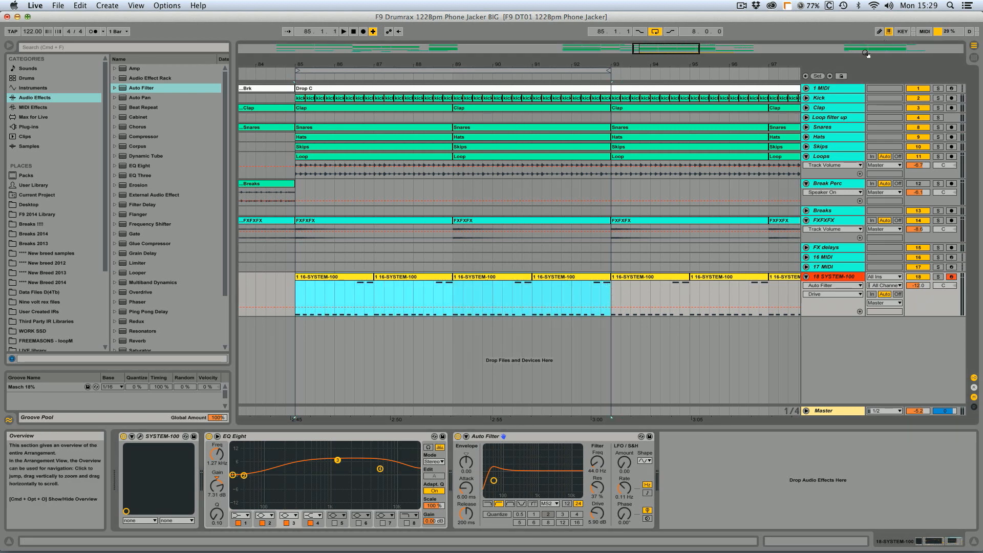
left_click(807, 98)
left_click(819, 97)
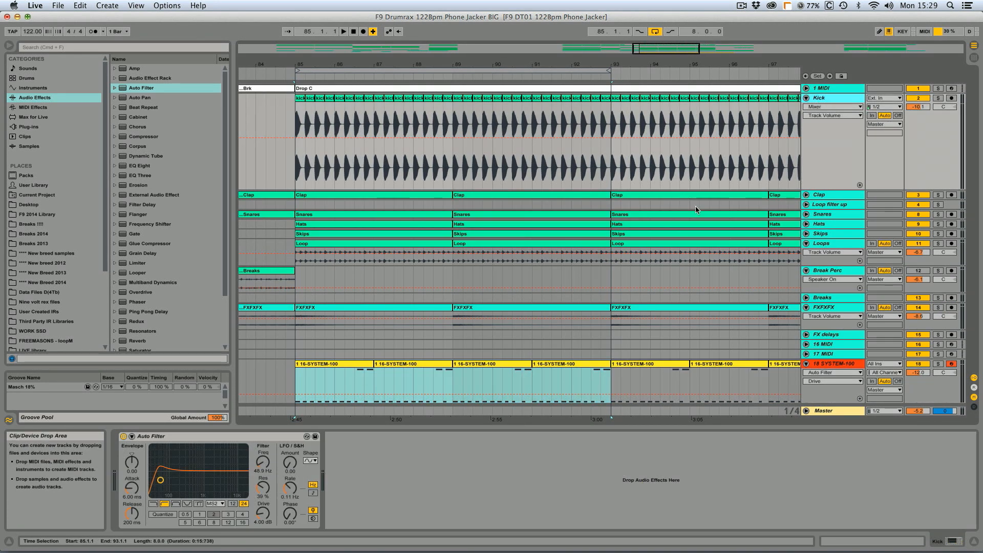
Step: Balance the tracks during playback with the Kick volume at -9.9 dB and the SYSTEM-100 volume at -12.6 dB
key("space")
left_click_drag(920, 108, 920, 107)
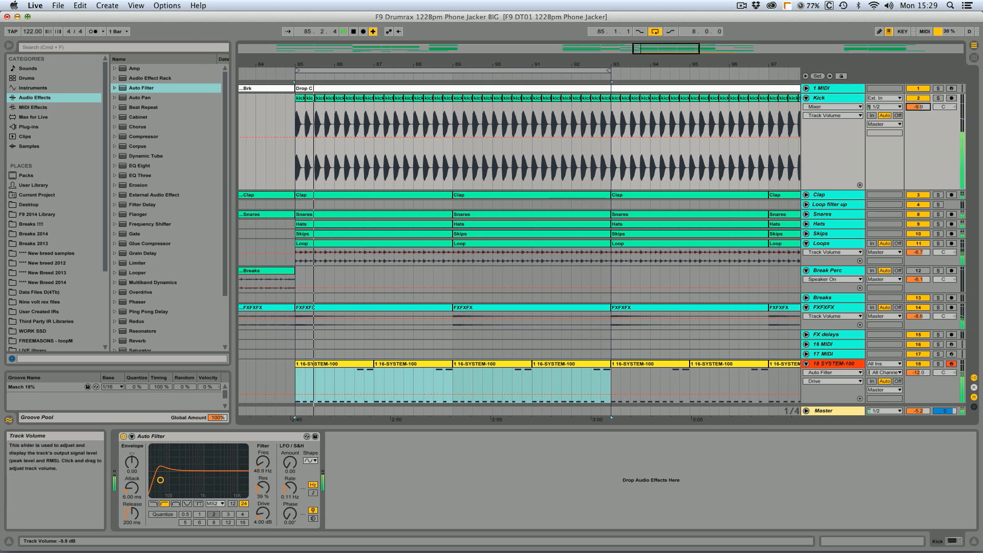
left_click_drag(919, 378, 918, 380)
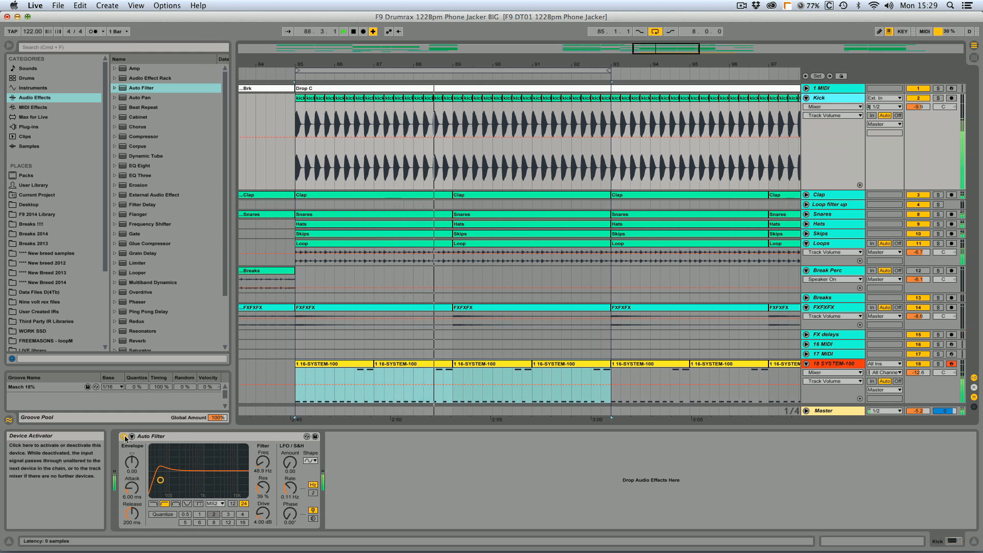
Step: Play from 85.1.1 and compare the kick with its Auto Filter bypassed and active
left_click(293, 161)
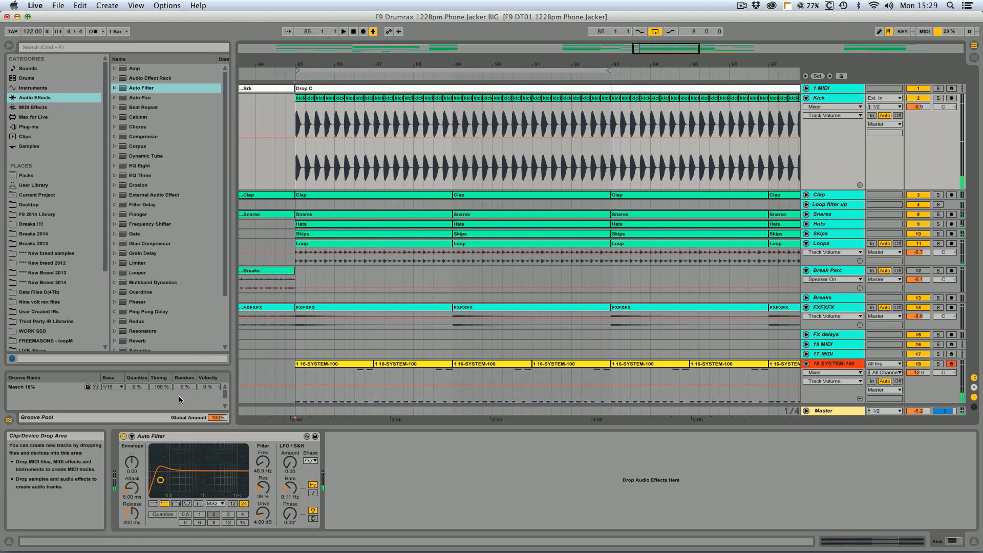
key("space")
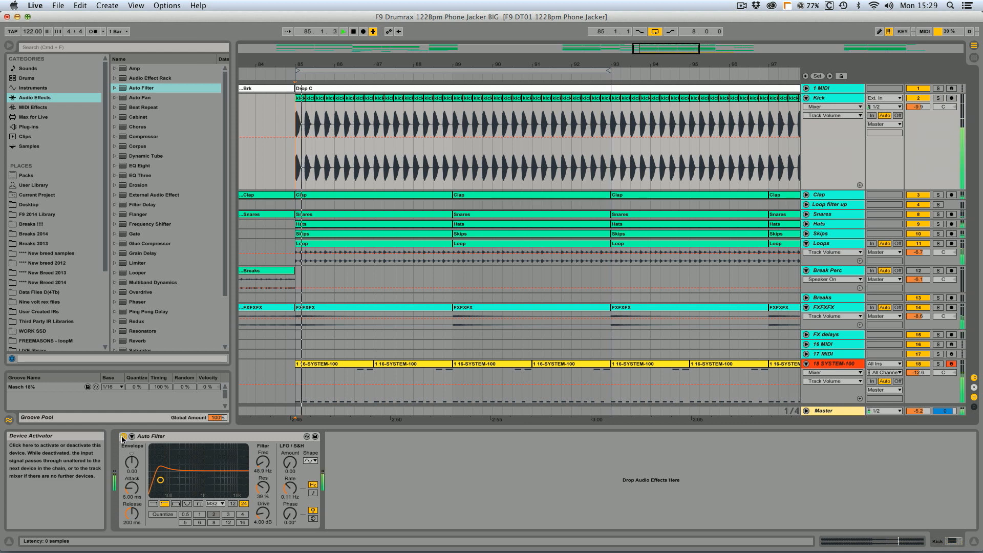
left_click(123, 436)
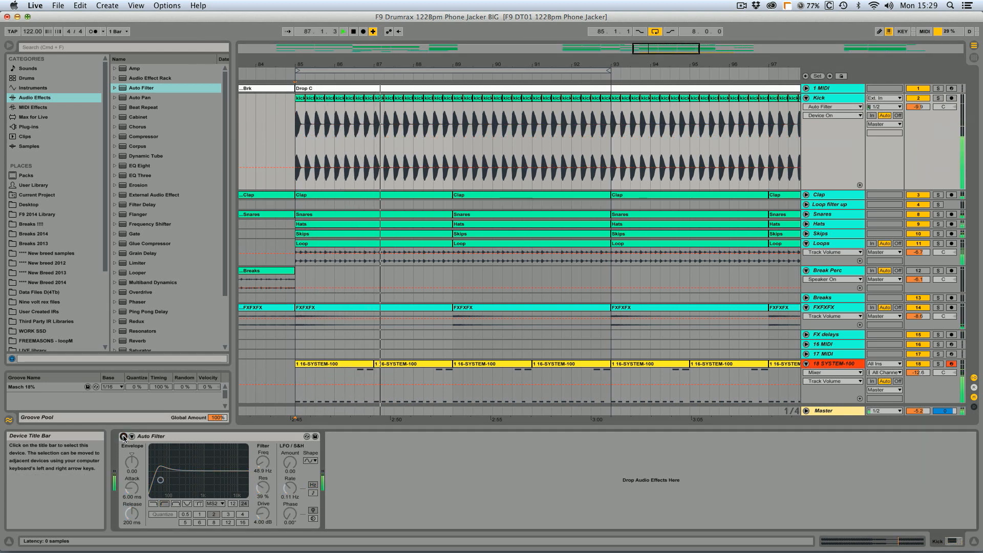
left_click(123, 437)
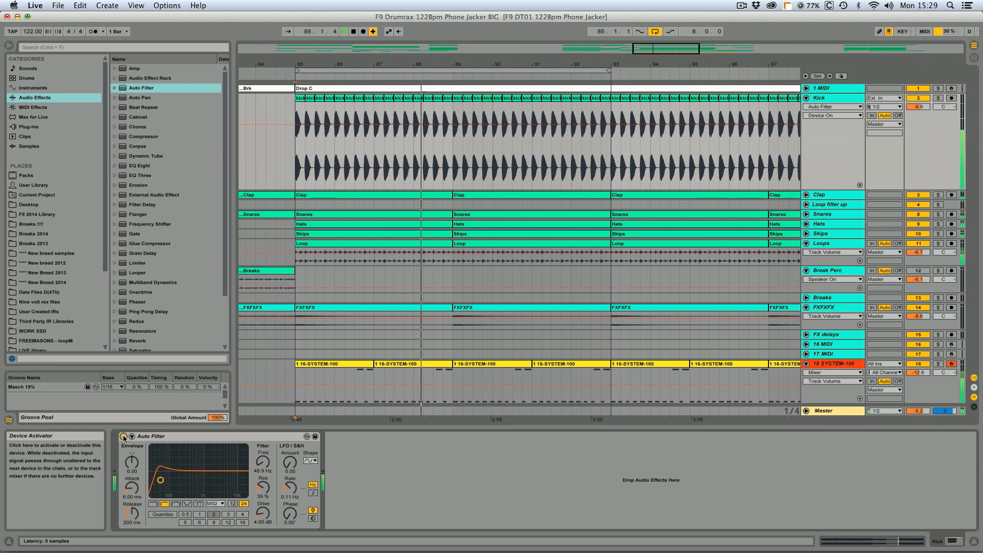
Step: Set the Kick's Auto Filter to a frequency of 46.4 Hz, 41 % resonance and 4.19 dB drive
left_click_drag(261, 492, 263, 465)
left_click_drag(264, 514, 264, 514)
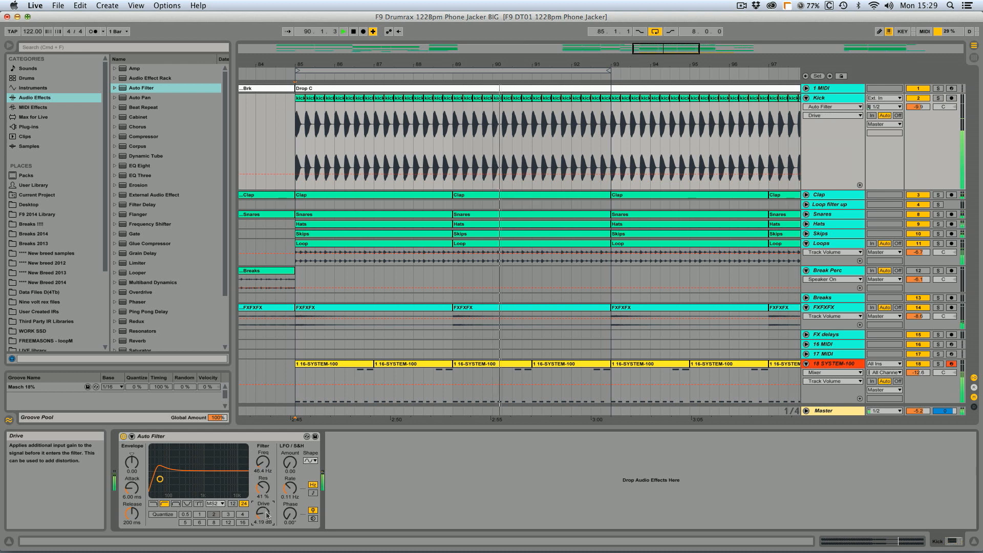
left_click_drag(262, 463, 262, 465)
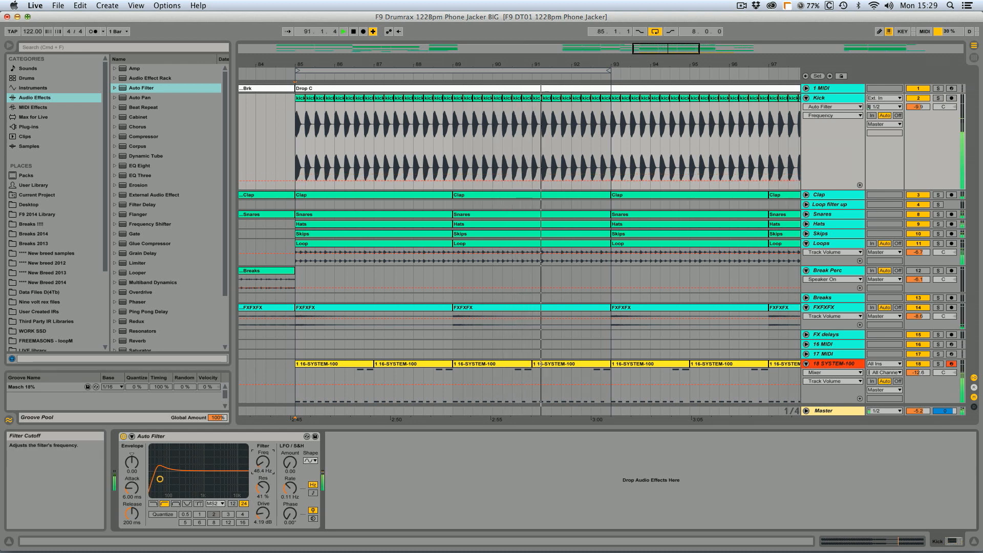
Step: Fold the Kick track, show the SYSTEM-100 track's devices, and select its first clip at bar 85
left_click(806, 98)
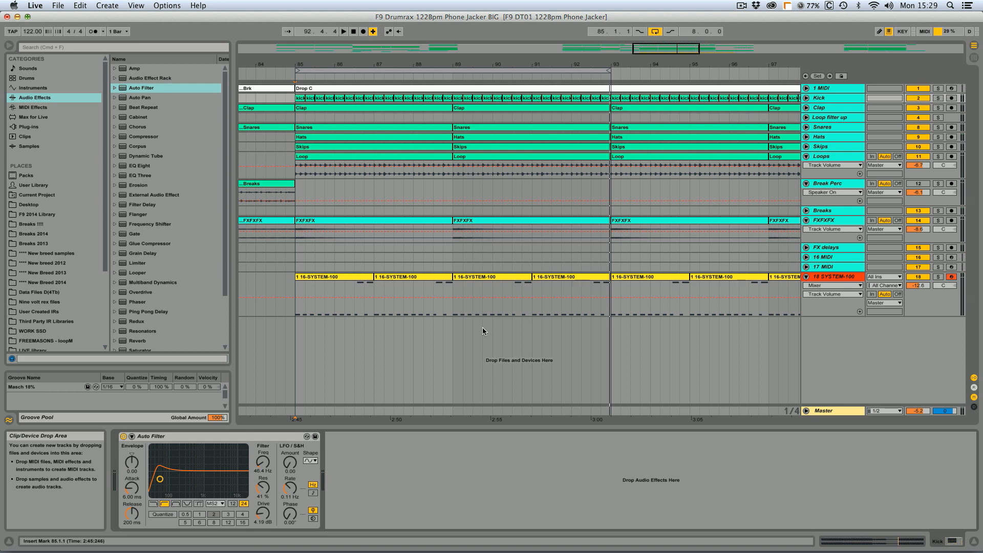
left_click(178, 437)
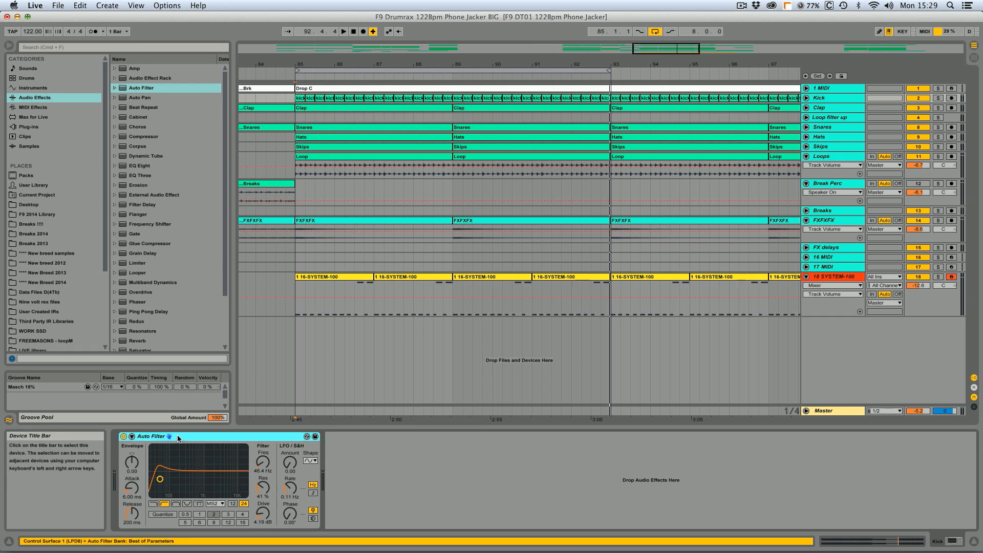
left_click(843, 279)
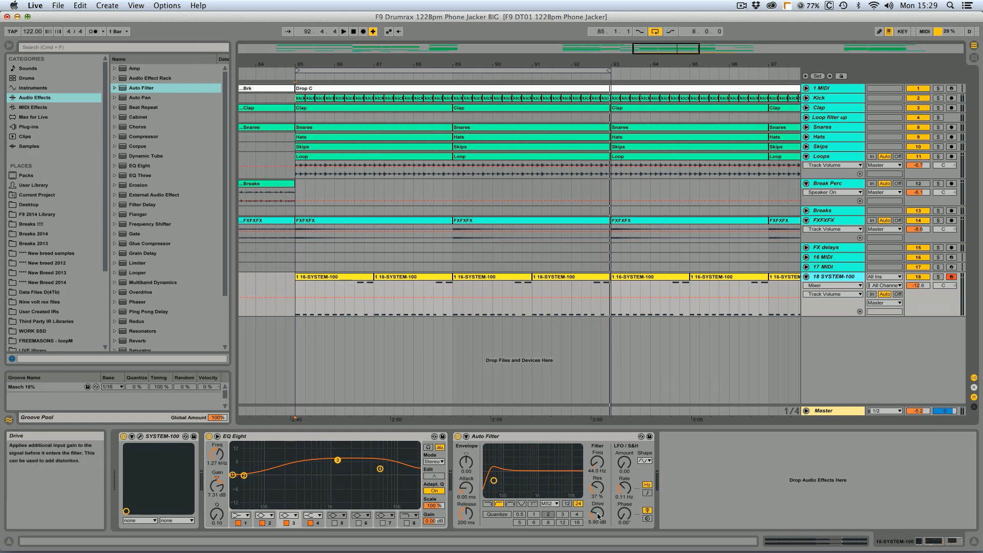
left_click(332, 277)
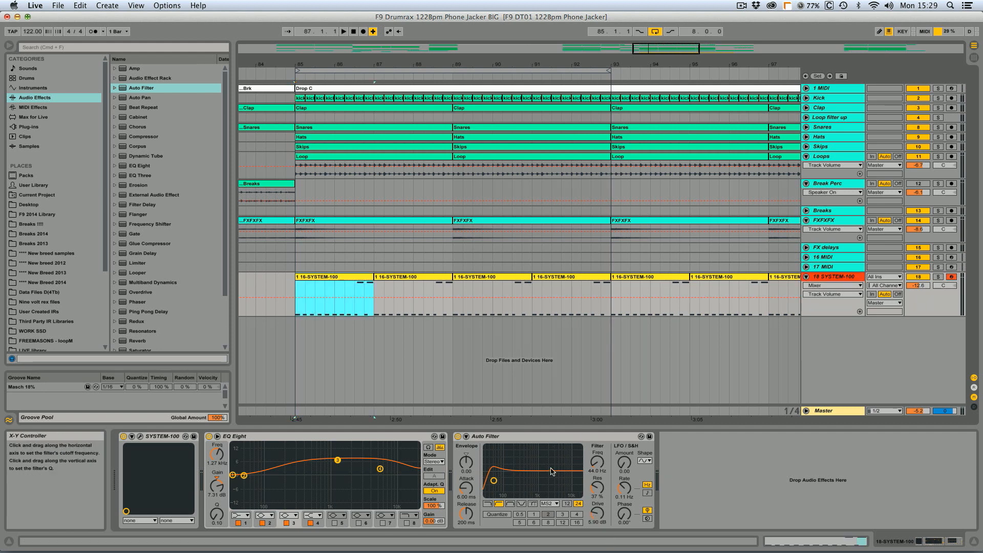
Step: Switch the SYSTEM-100's Auto Filter slope between 12 and 24 dB per octave, leaving it at 12
left_click(567, 505)
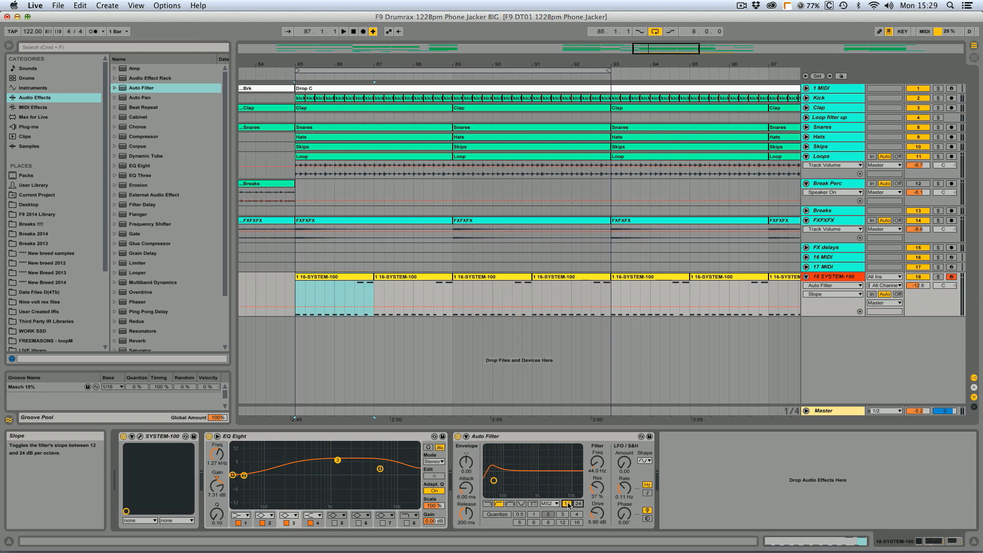
left_click(577, 504)
left_click(567, 505)
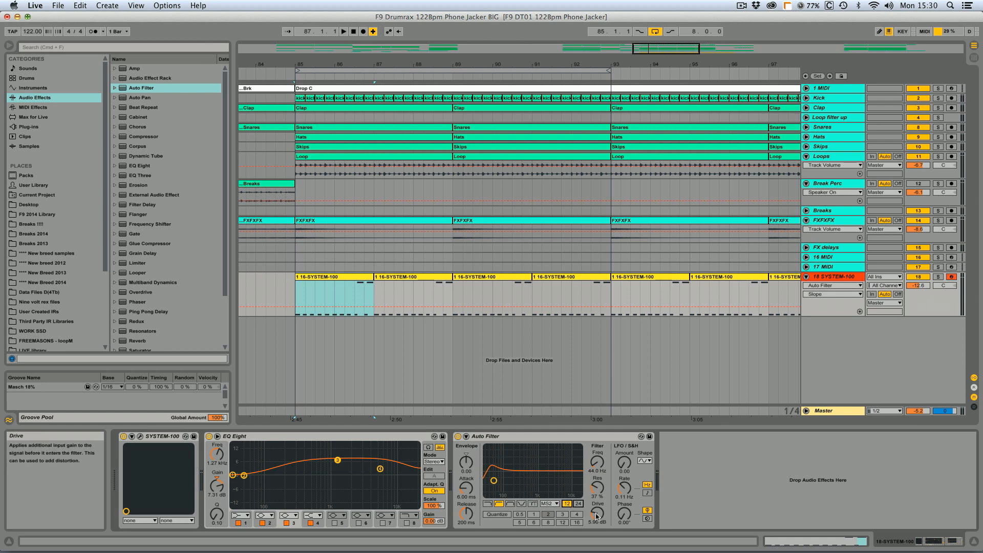
Step: During playback, set the SYSTEM-100's Auto Filter drive to 7.05 dB, lower the track volume to -13.9 dB, and fine-tune the filter resonance
left_click_drag(598, 516, 599, 510)
key("space")
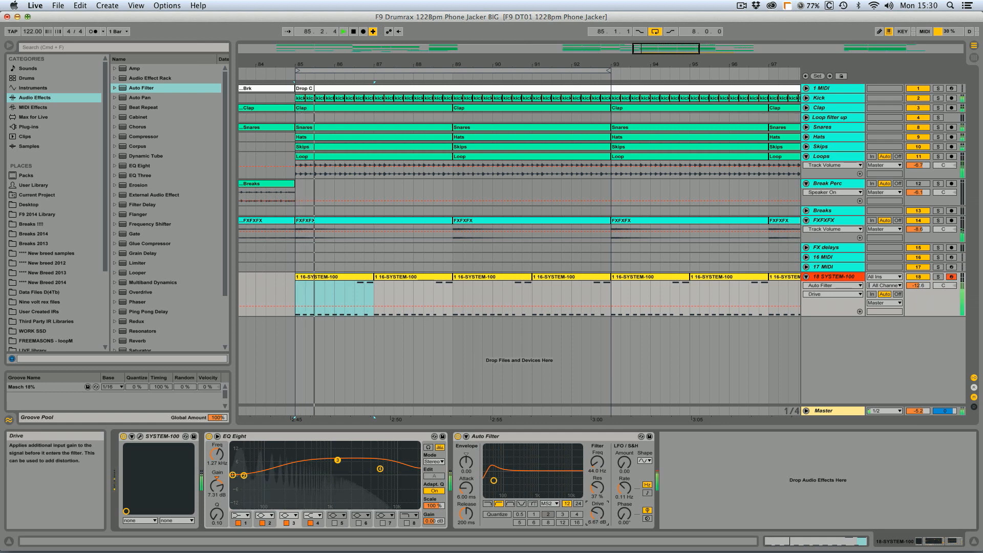
left_click_drag(598, 514, 598, 515)
left_click_drag(919, 286, 918, 293)
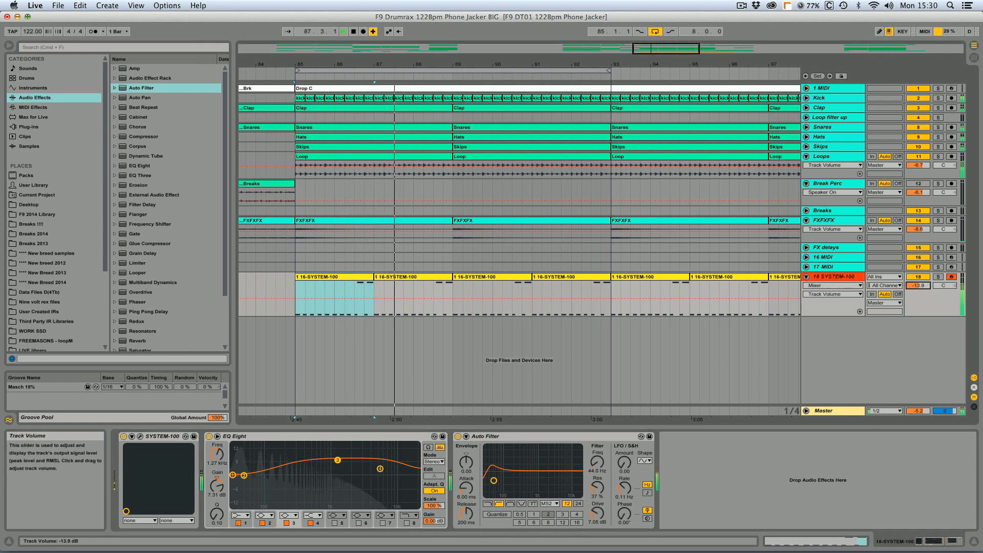
left_click_drag(598, 488, 598, 490)
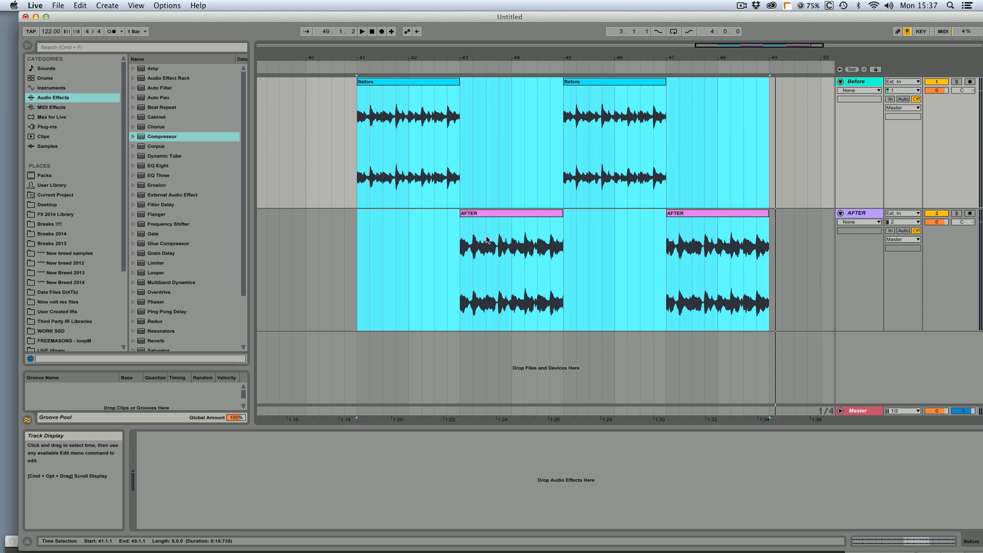
Step: Play the alternating Before and AFTER clips in the comparison set
key("space")
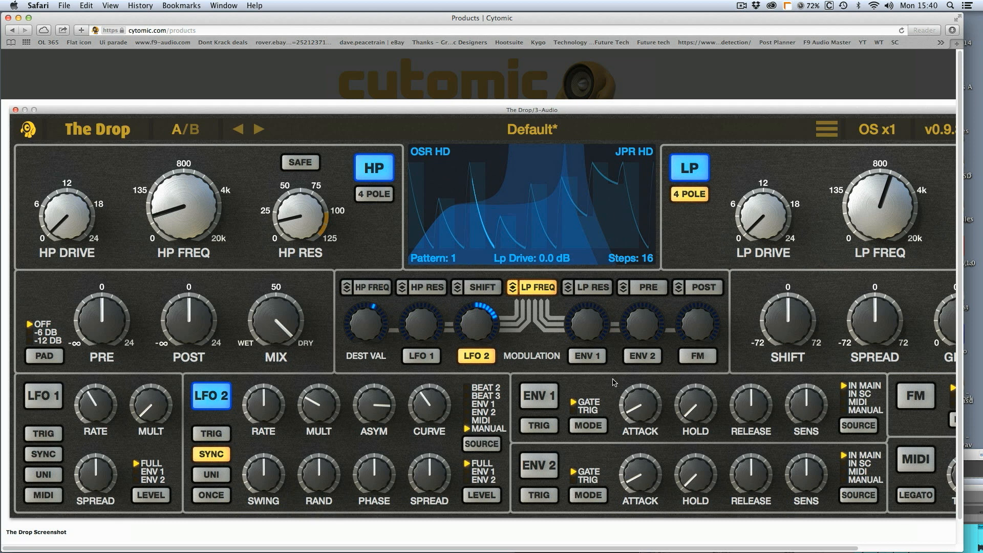
Step: Examine the filter, modulation, LFO and envelope controls of The Drop in its screenshot on the Cytomic products page
scroll(590, 350, "right", 5)
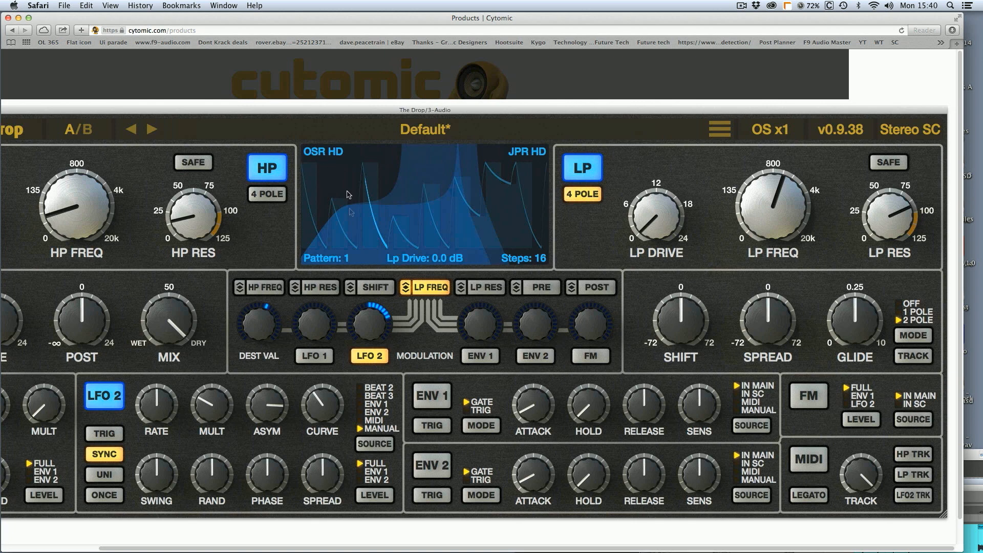
scroll(352, 254, "left", 5)
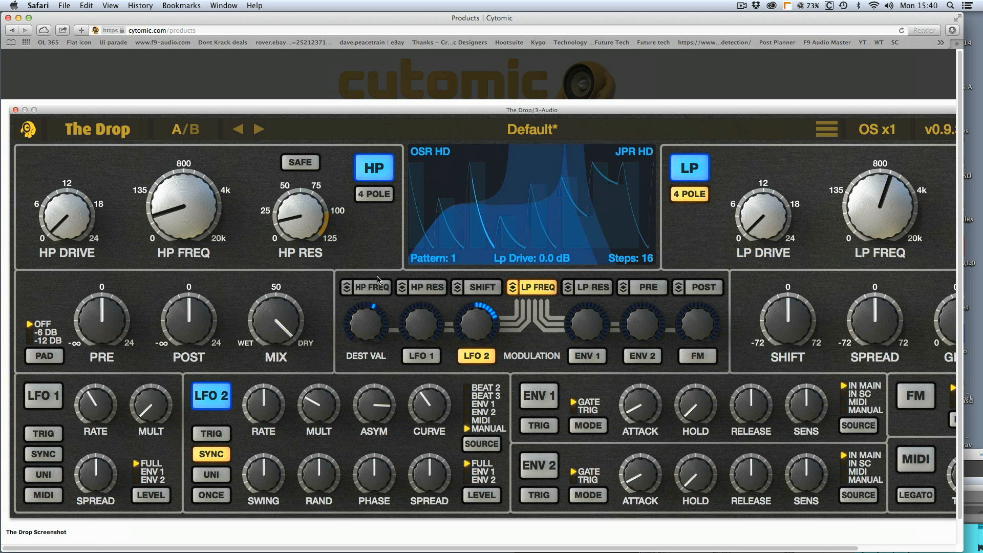
scroll(449, 314, "right", 5)
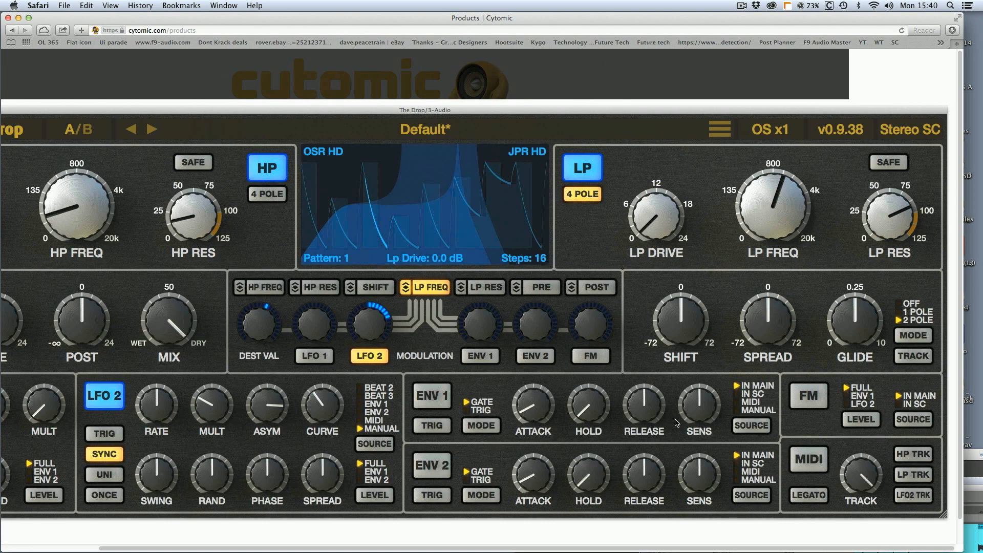
scroll(176, 407, "left", 5)
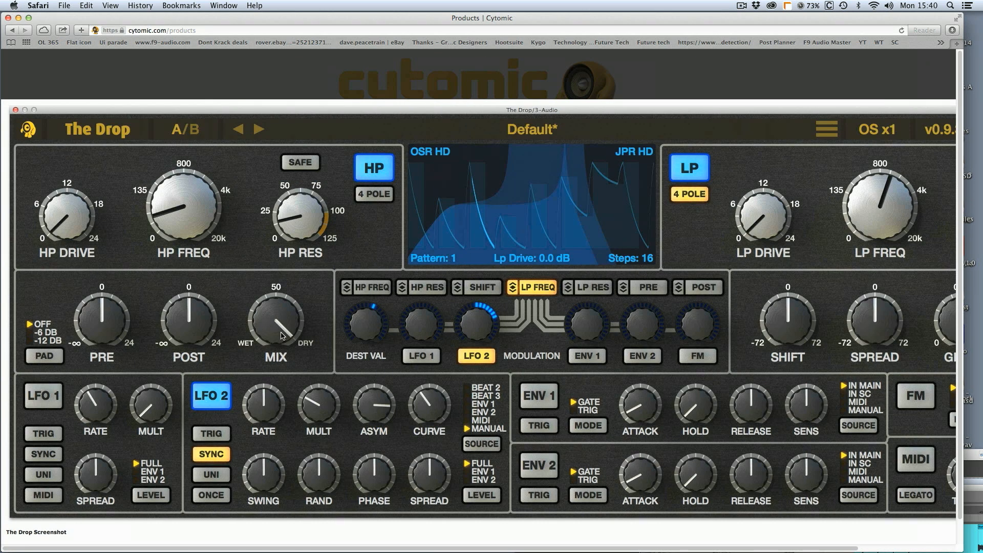
scroll(305, 345, "down", 2)
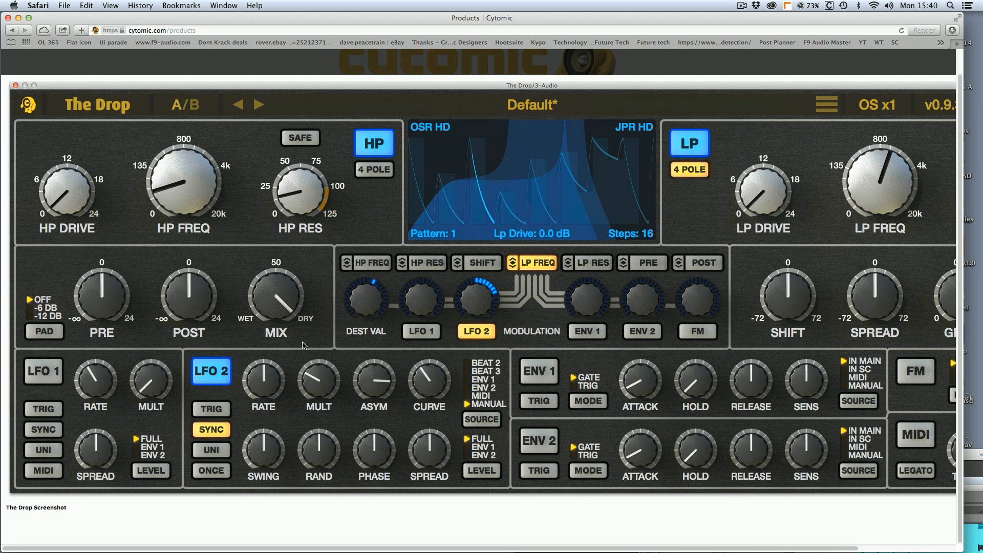
scroll(298, 341, "up", 2)
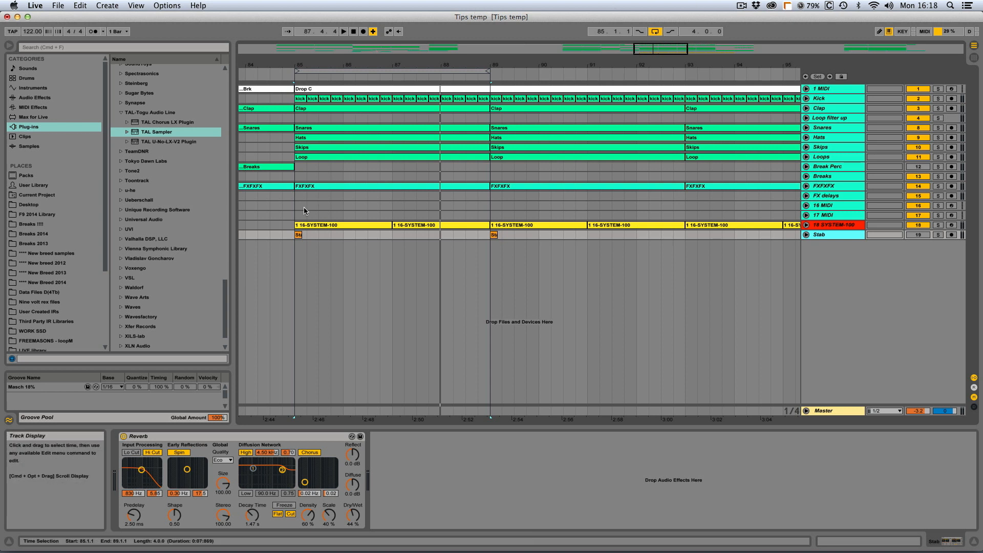
Step: Unfold the Stab track in the Tips temp set and play the arrangement from bar 85
left_click_drag(295, 207, 382, 207)
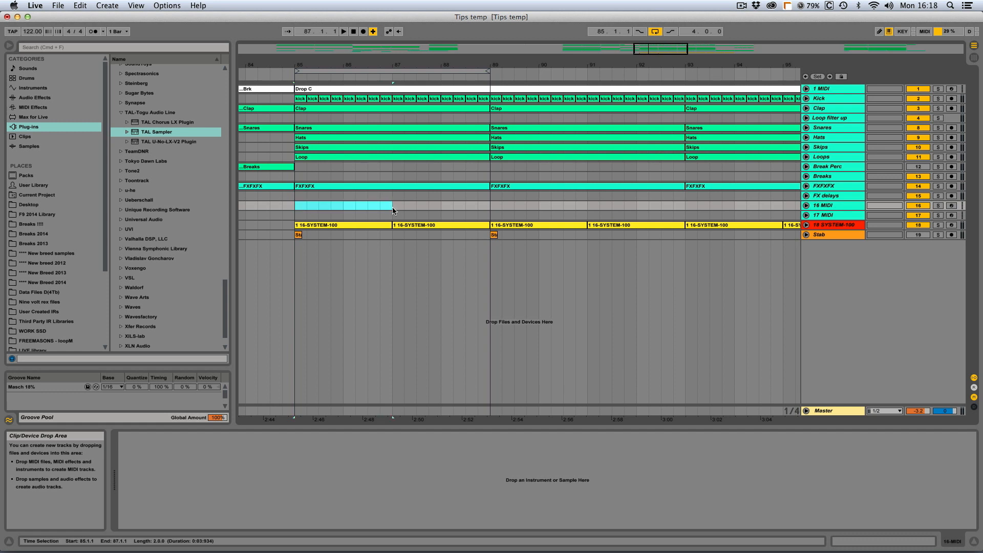
left_click(806, 234)
left_click(823, 236)
key("space")
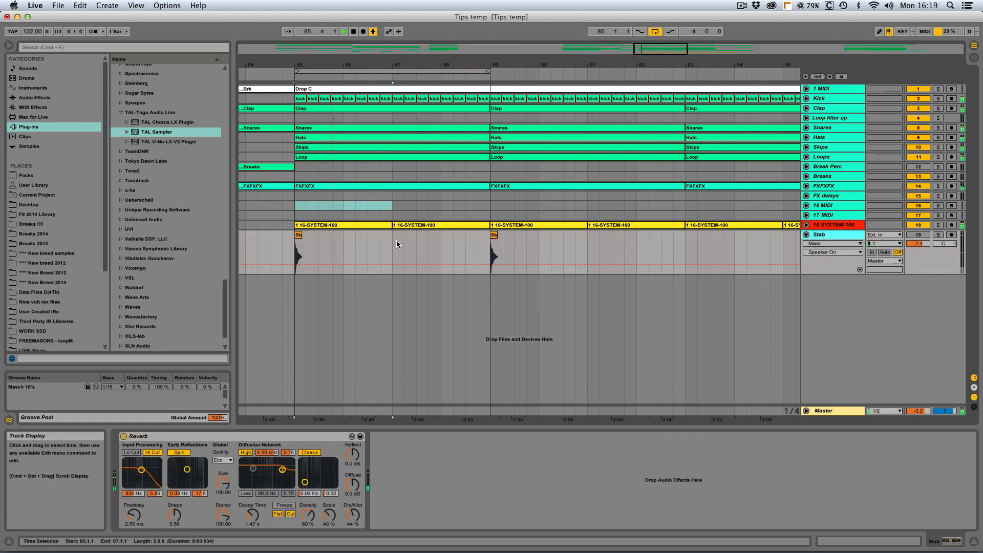
key("space")
Step: Select bars 85 to 87 on the Stab track and audition the stab in solo
left_click_drag(391, 241, 290, 237)
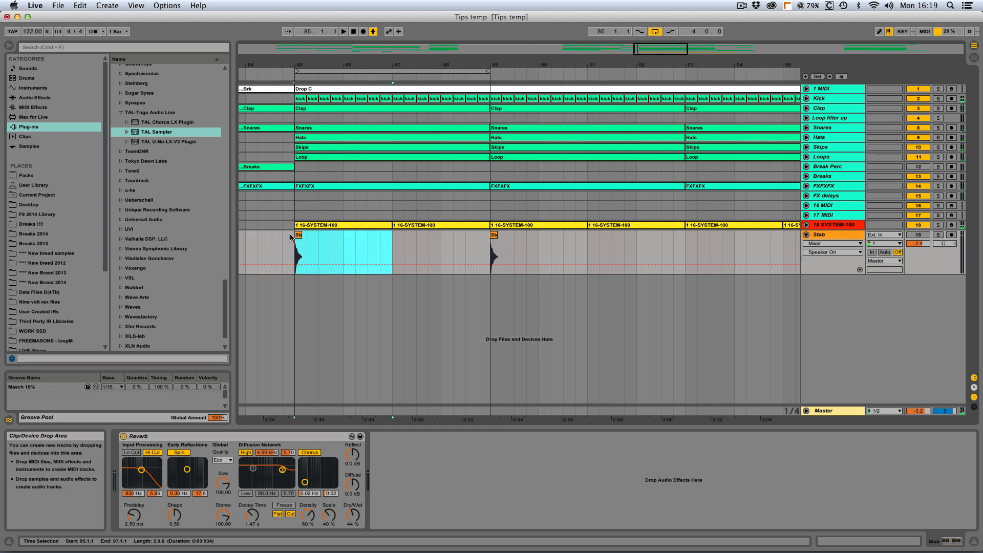
left_click(939, 235)
key("space")
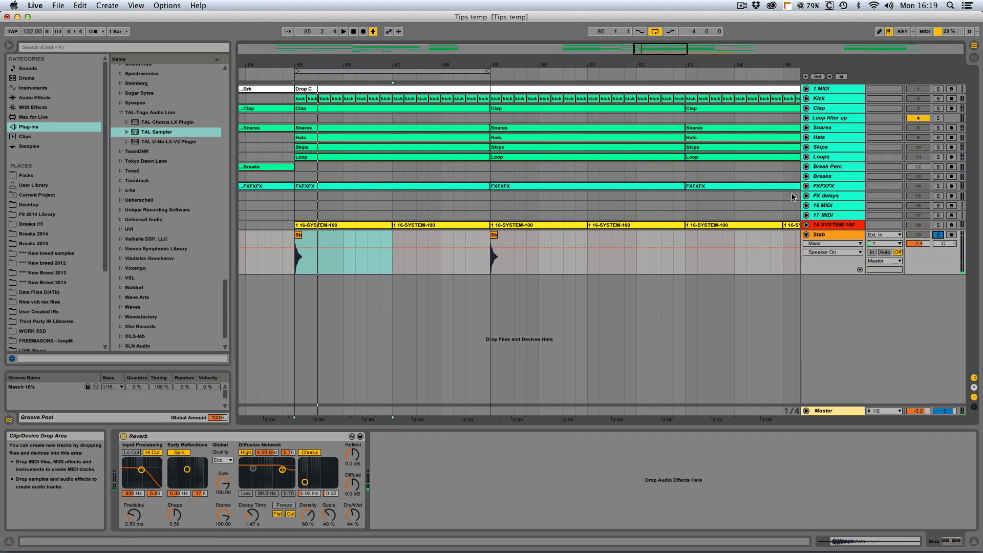
left_click(937, 237)
Step: Freeze the Stab track and flatten it to audio with its reverb
right_click(833, 237)
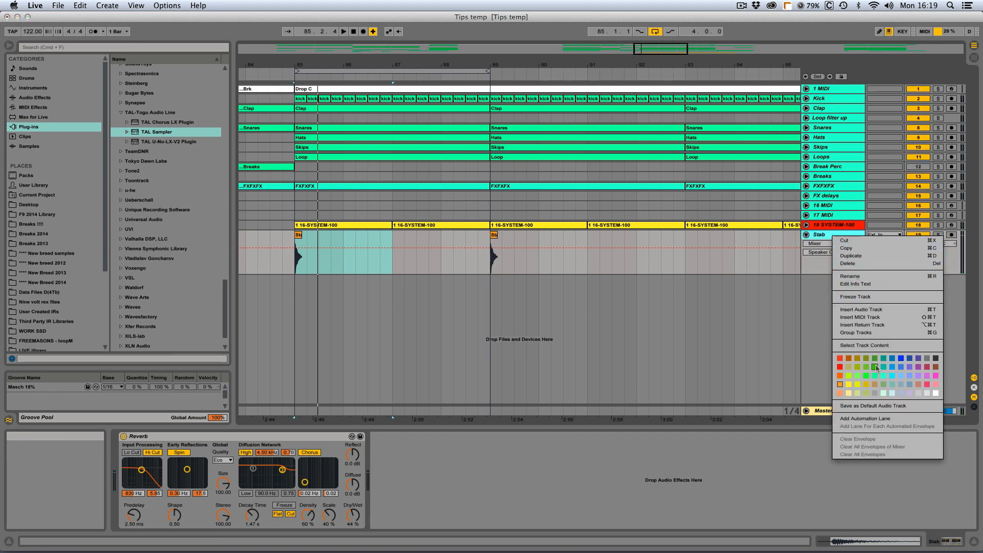
left_click(856, 296)
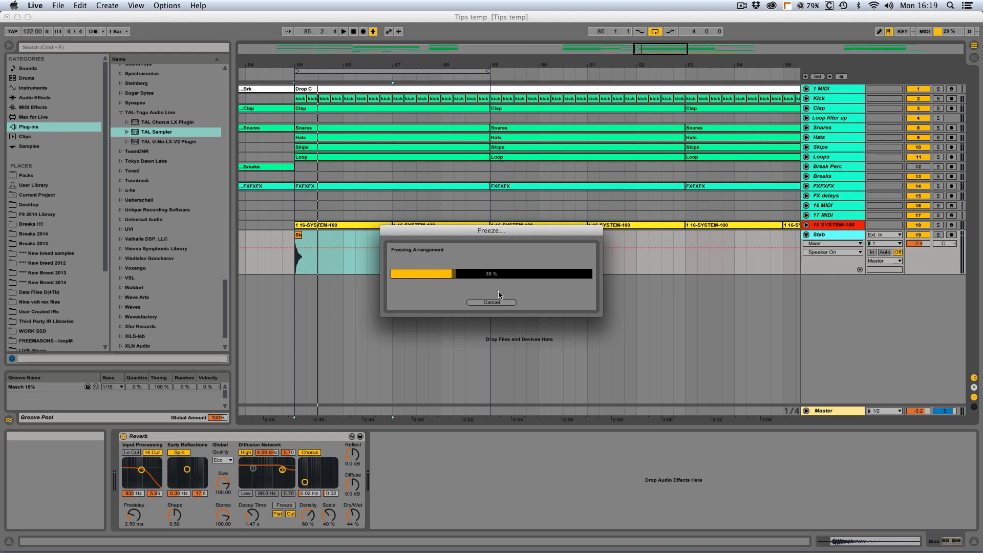
right_click(818, 236)
left_click(836, 304)
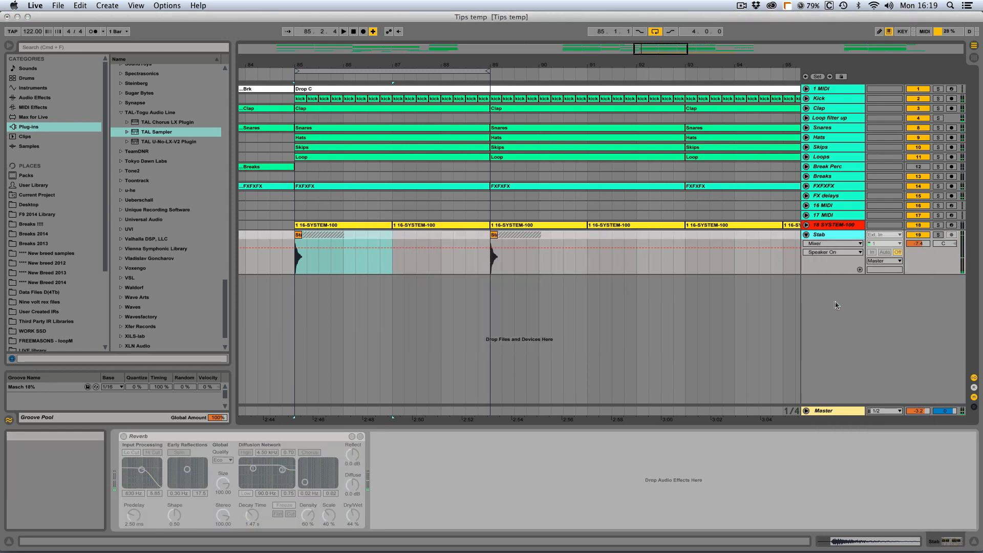
Step: Extend the first flattened stab to about 86.1.3 and delete the repeated stab at bar 89
left_click(342, 235)
left_click_drag(342, 236, 351, 235)
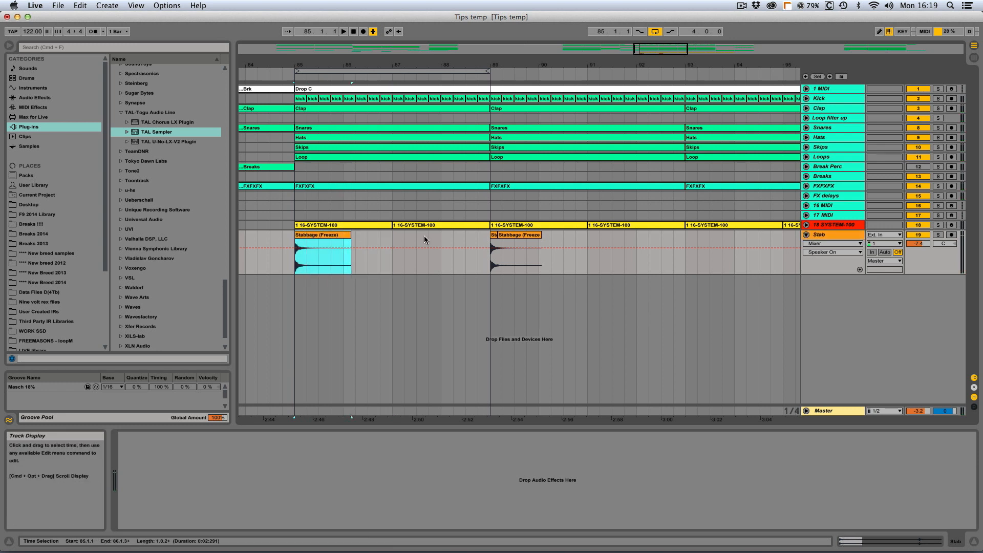
left_click_drag(428, 236, 563, 237)
key("Delete")
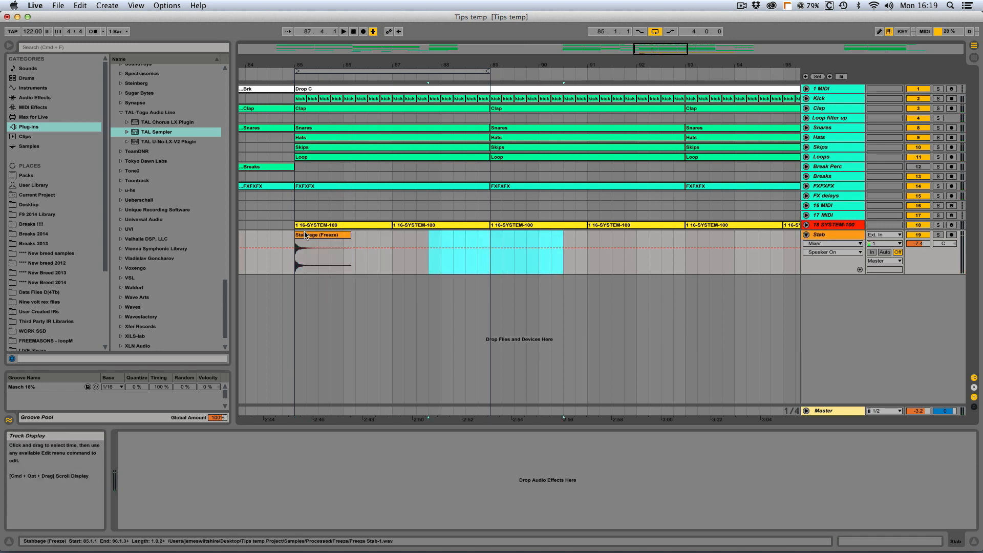
Step: Select the remaining Stabbage (Freeze) clip and audition it with the Stab track soloed, ending with solo off
left_click(323, 235)
left_click(938, 235)
key("space")
left_click(938, 235)
key("space")
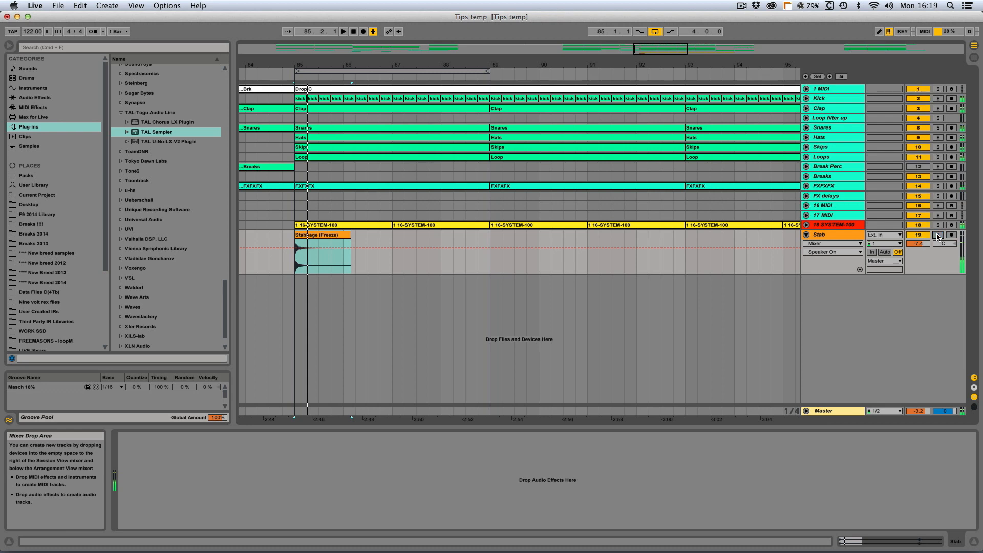
Step: Load TAL Sampler onto a new MIDI track and move its window clear of the Stab clip
left_click_drag(158, 133, 847, 335)
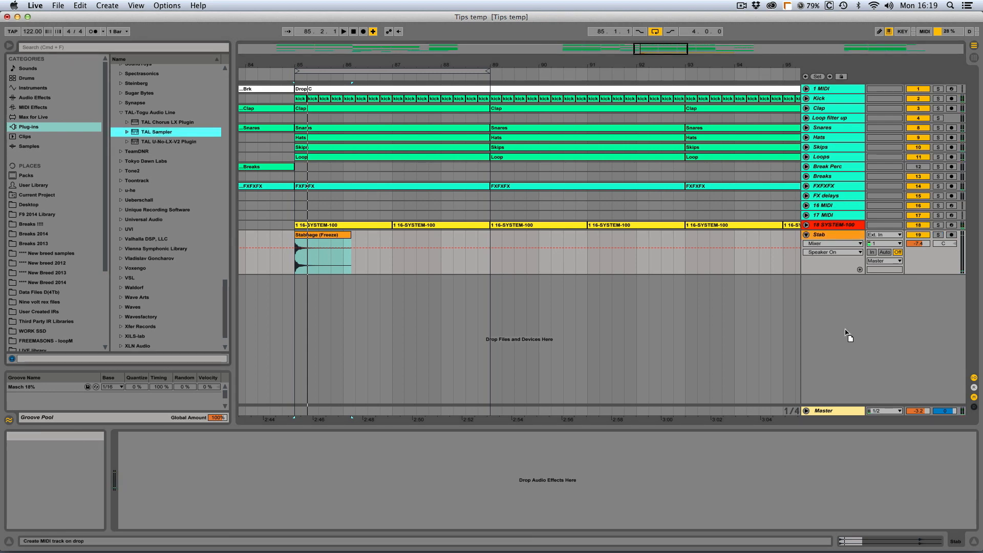
left_click_drag(813, 291, 813, 292)
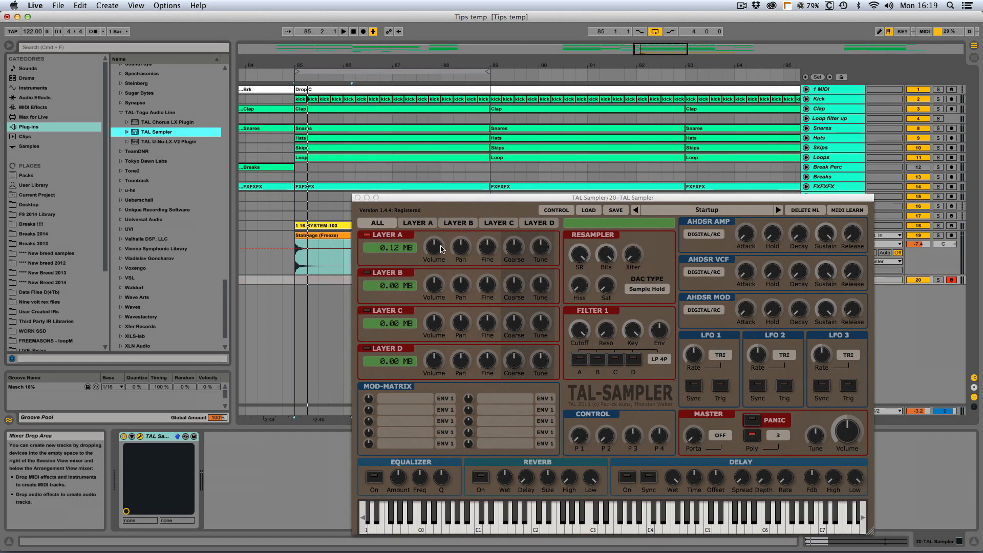
left_click_drag(450, 200, 544, 88)
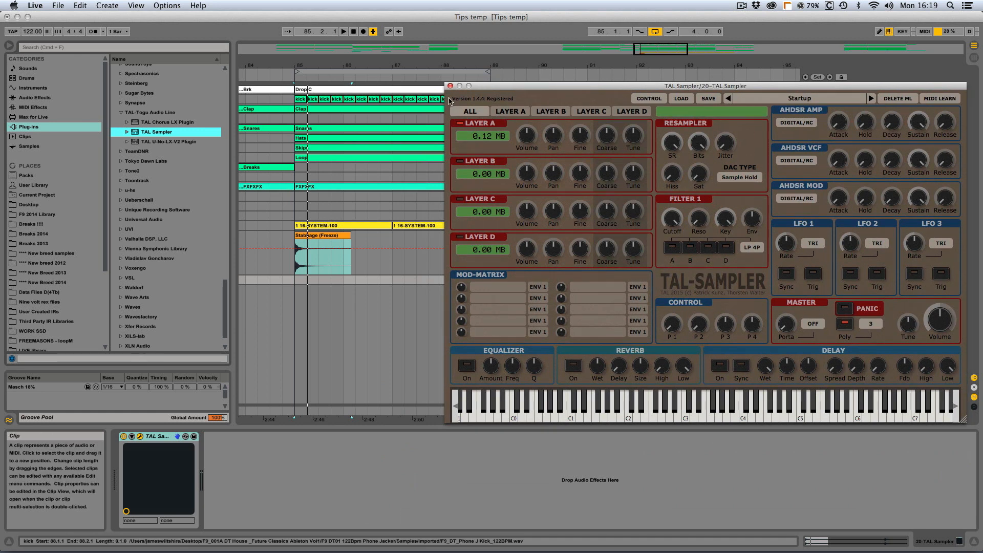
Step: Show TAL Sampler's Layer A, audition its default Saw sample, and load the Stabbage (Freeze) clip into the layer
left_click(507, 113)
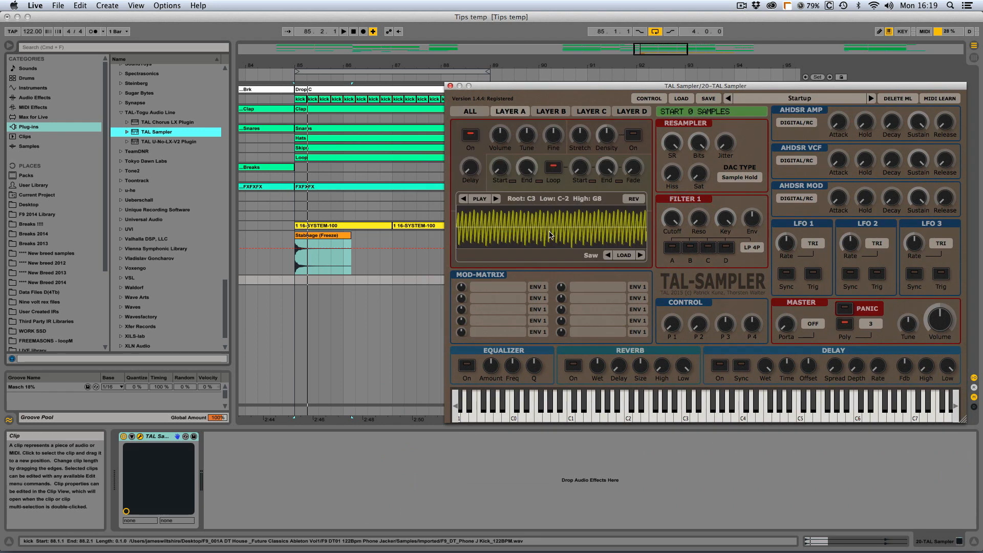
key("a")
left_click(320, 236)
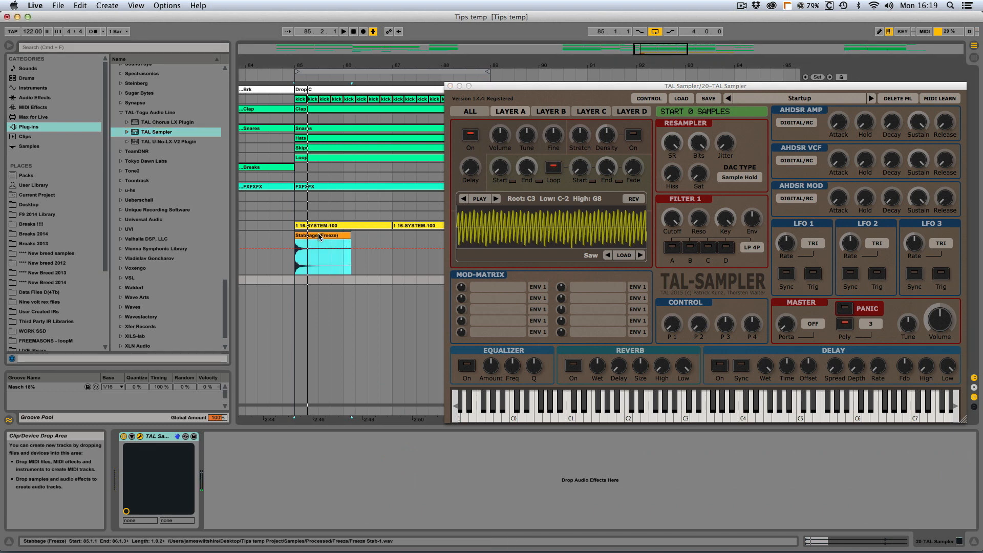
left_click_drag(320, 236, 540, 219)
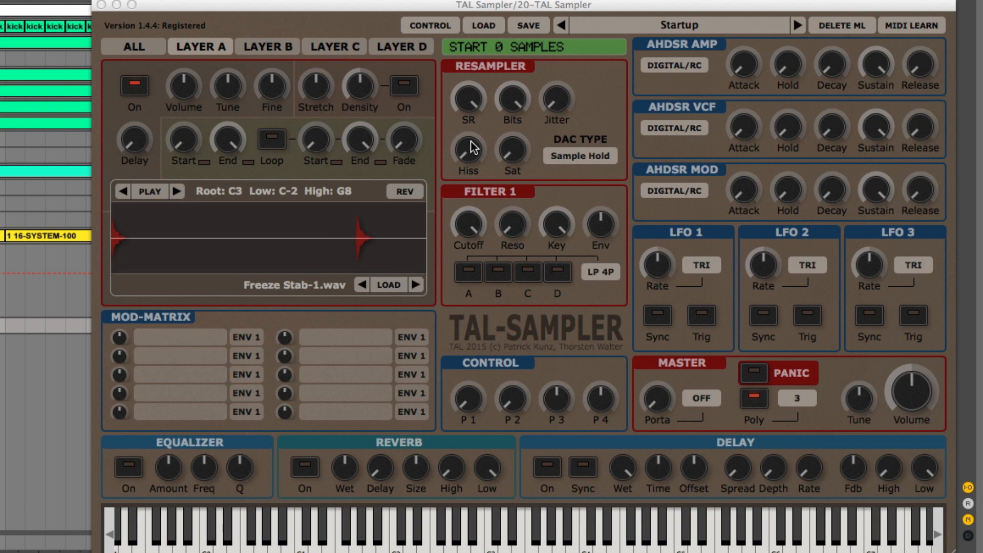
Step: In the Resampler, vary the sample rate and bit depth, raise the hiss, set jitter to about 0.13, and add saturation
left_click(465, 101)
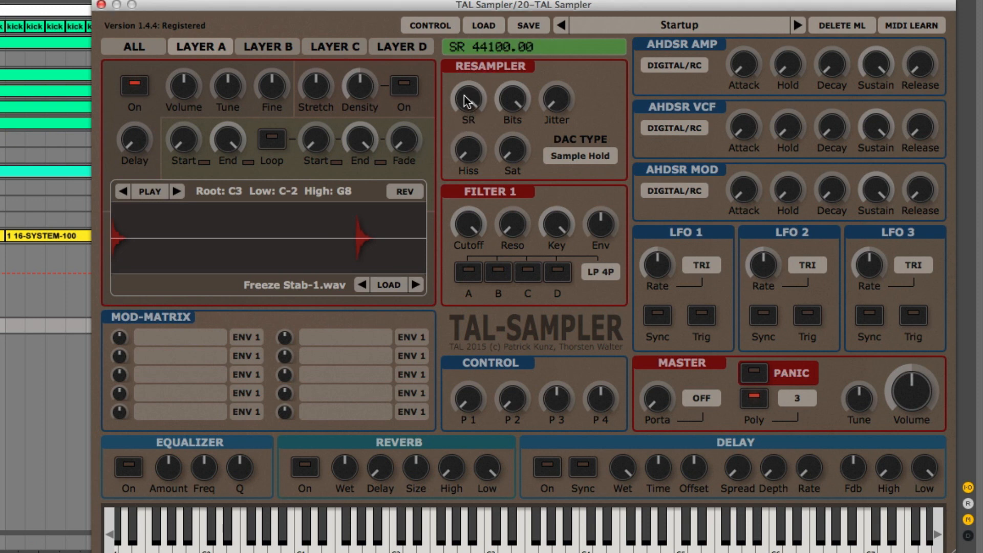
left_click_drag(467, 101, 432, 81)
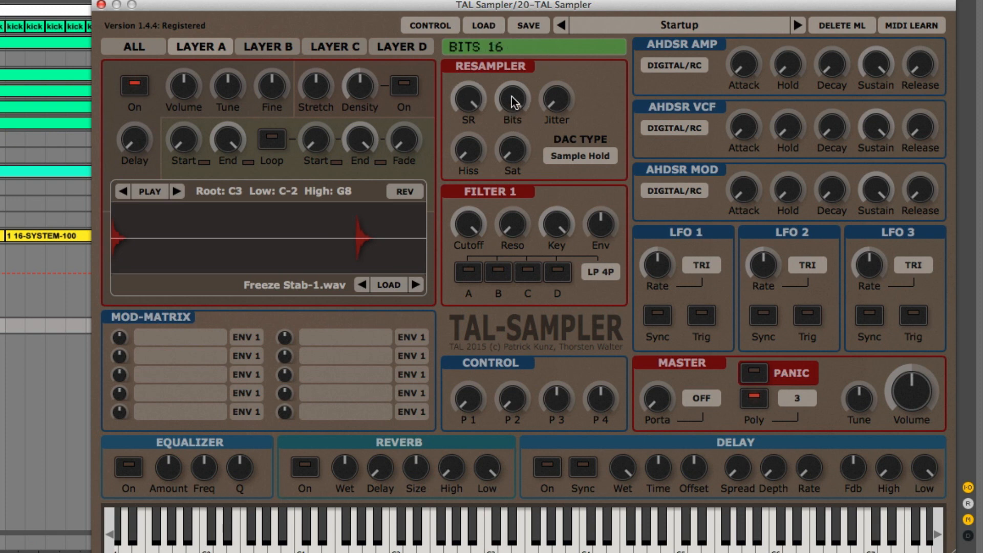
left_click_drag(502, 120, 427, 46)
left_click_drag(469, 152, 493, 102)
left_click_drag(555, 99, 553, 85)
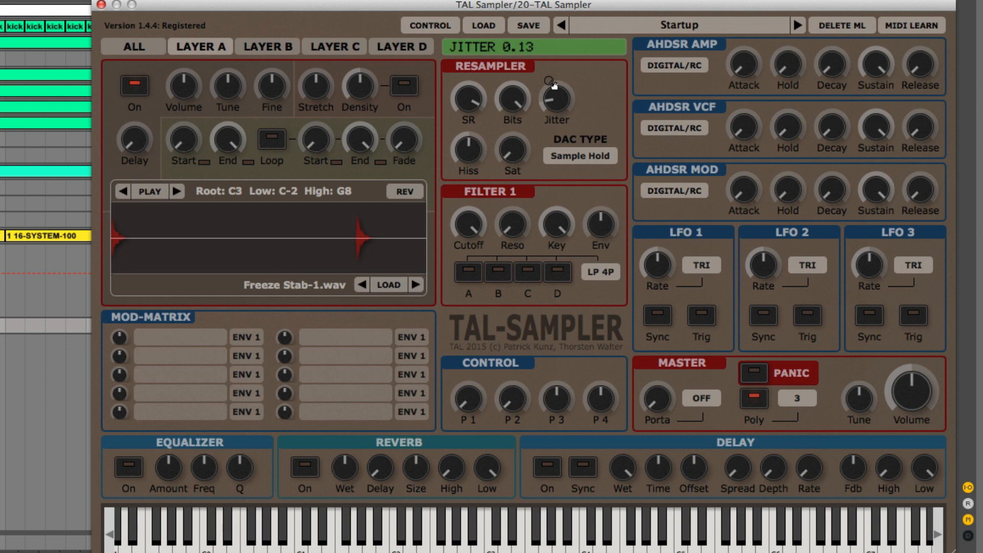
left_click_drag(512, 152, 550, 111)
left_click_drag(464, 121, 464, 133)
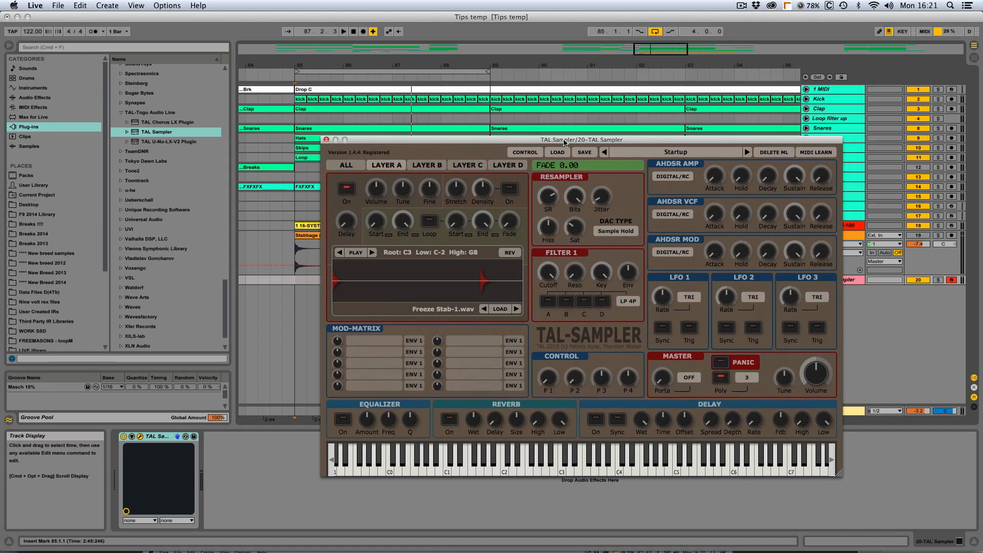
Step: Turn on time-stretching for Layer A and set stretch to about -0.45 and density to 0.74
left_click_drag(549, 141, 553, 118)
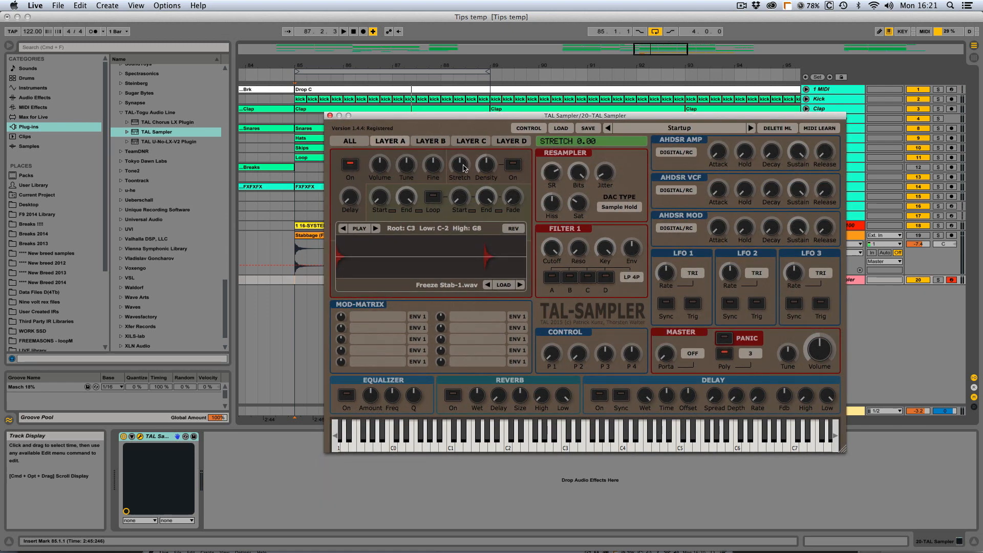
left_click(514, 167)
left_click_drag(460, 165, 456, 202)
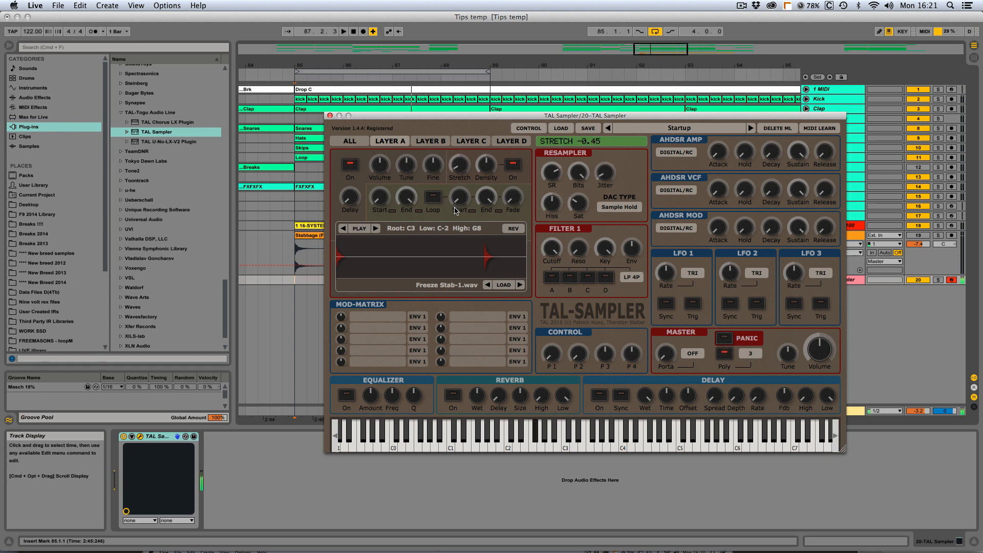
left_click_drag(486, 166, 463, 127)
left_click_drag(460, 164, 487, 164)
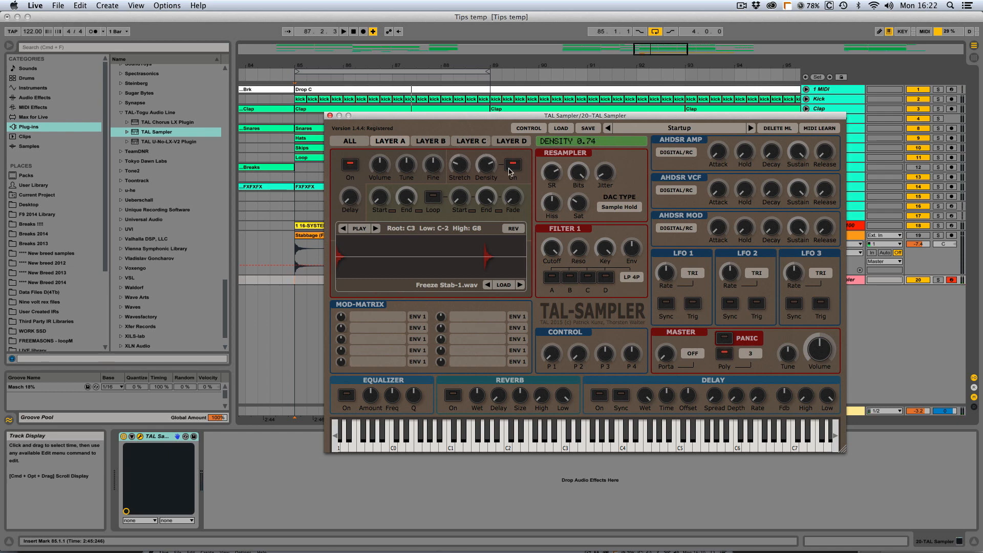
Step: Record a four-bar MIDI pattern on the TAL Sampler track over bars 85 to 89 with the sampler window moved aside
left_click_drag(445, 115, 443, 376)
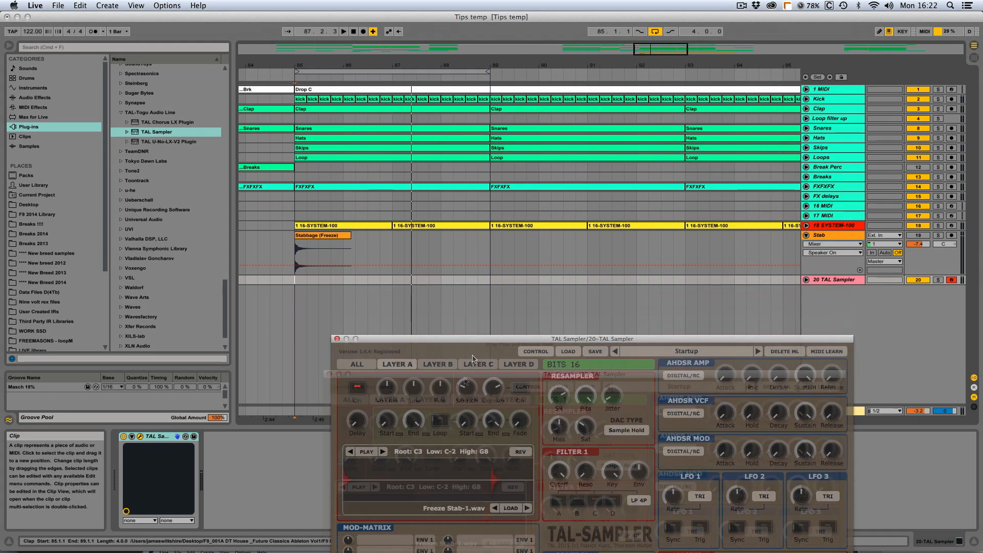
left_click_drag(299, 281, 480, 287)
left_click(364, 32)
left_click(344, 32)
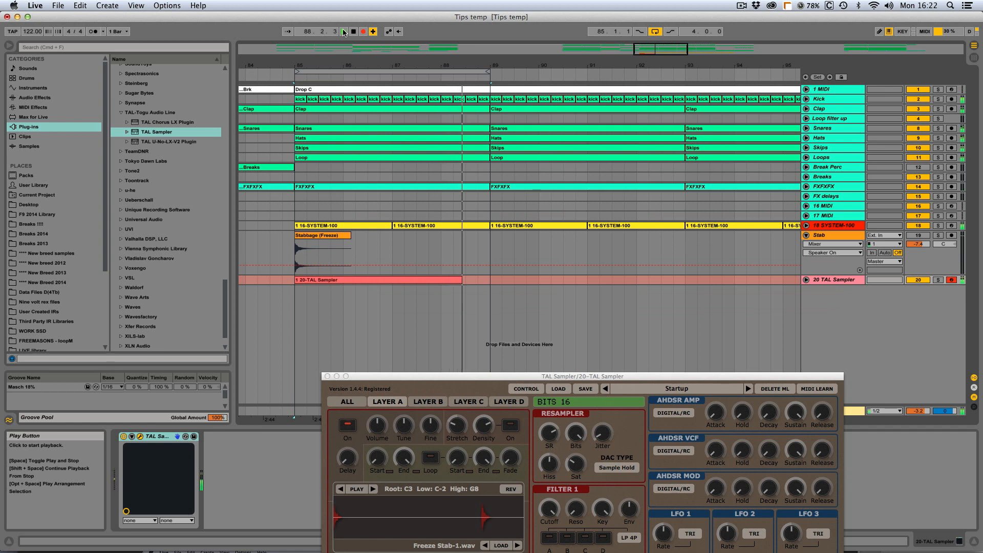
left_click(364, 32)
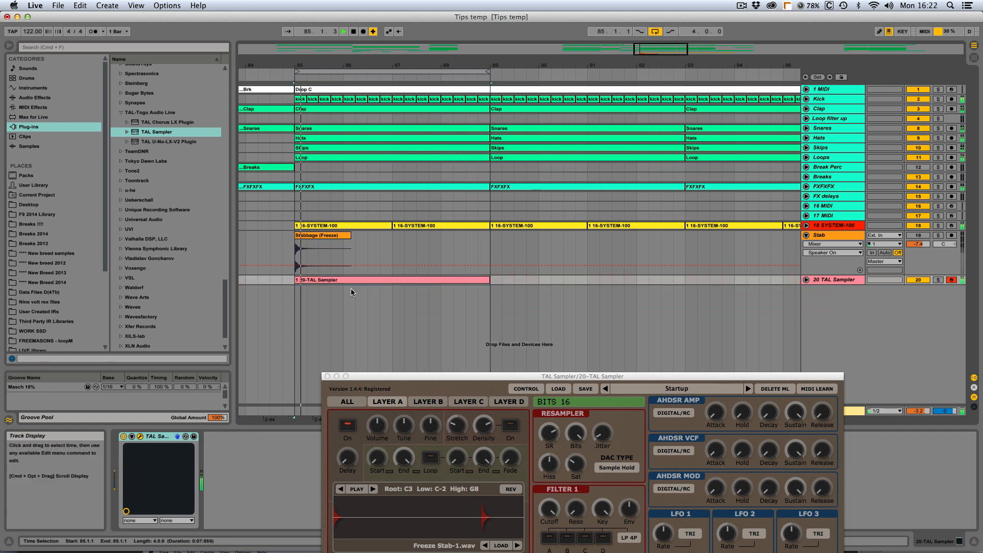
Step: Quantize all notes of the recorded TAL Sampler pattern and consolidate it into a single four-bar clip
double_click(325, 280)
key("super+a")
right_click(774, 364)
left_click(788, 382)
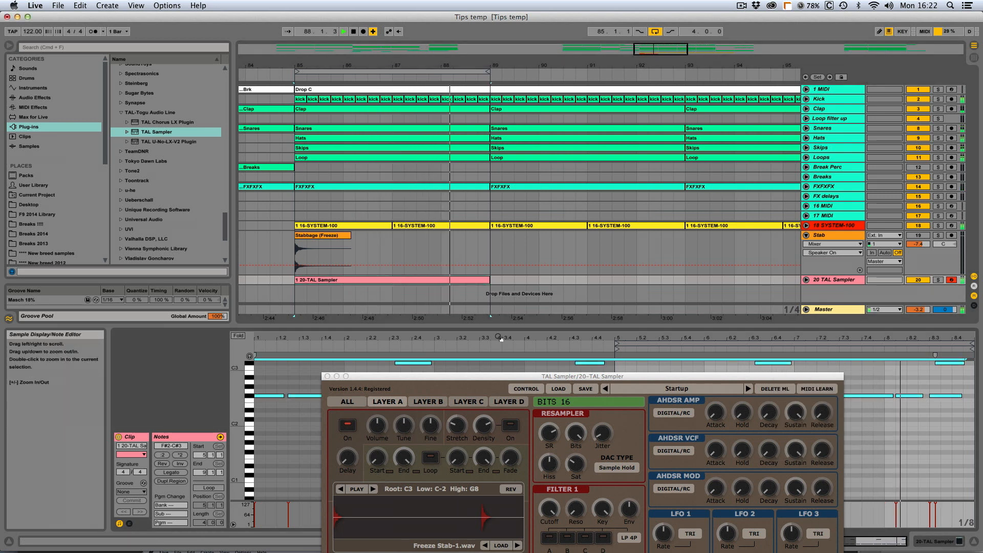
left_click(423, 280)
key("super+j")
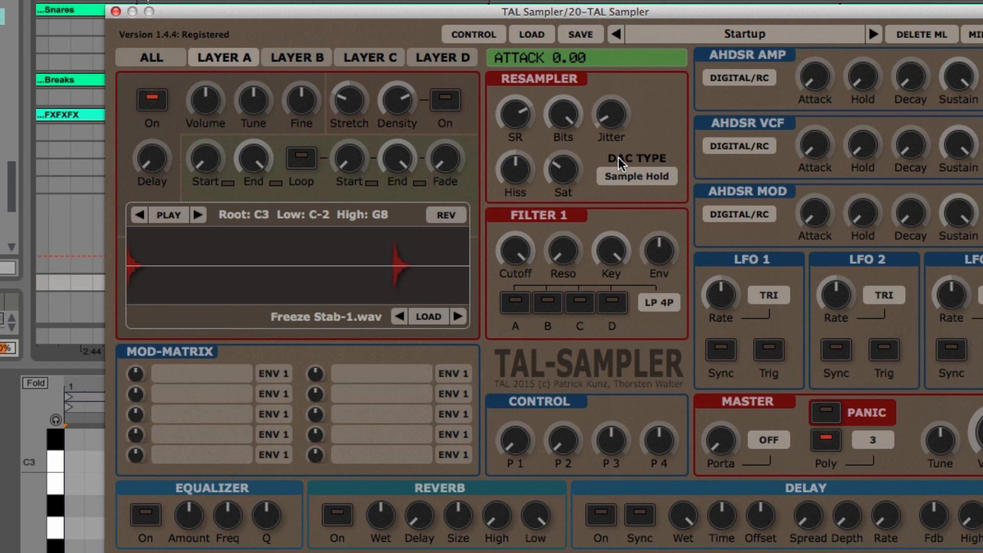
Step: Switch the Resampler to the Emu II DAC, set hiss to 0.92, raise jitter, lower offset, set the sample rate to about 40483, and close the sampler
left_click(620, 176)
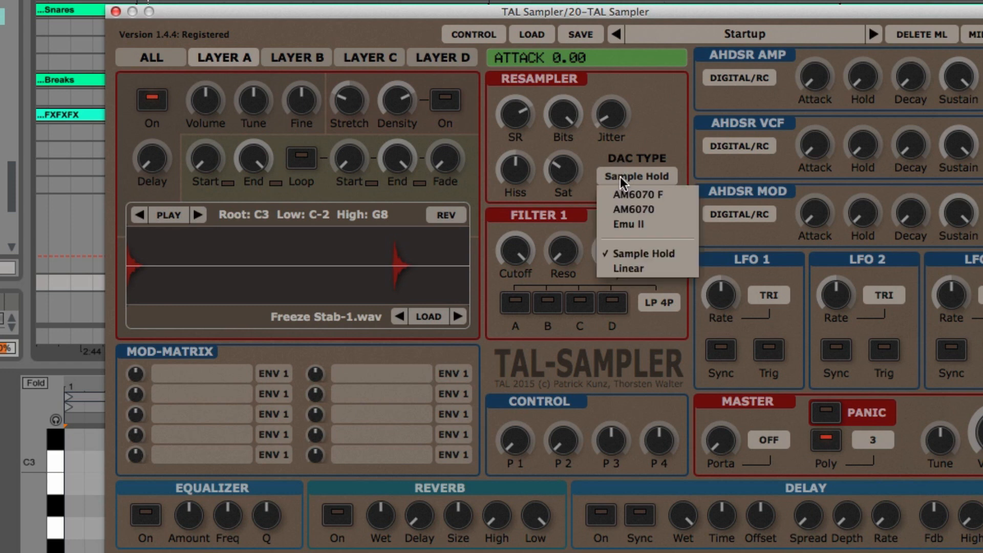
left_click(645, 223)
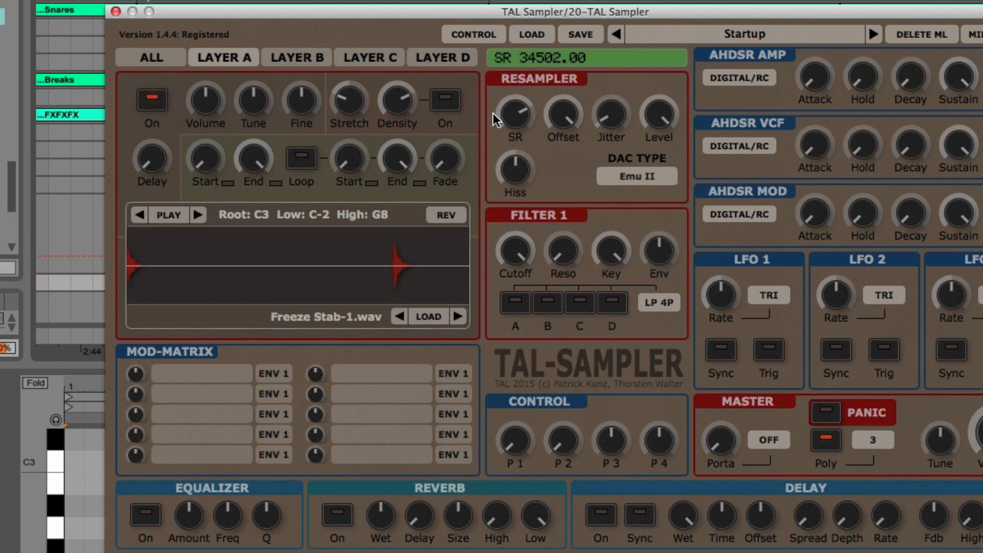
left_click_drag(513, 121, 495, 232)
left_click_drag(520, 166, 518, 91)
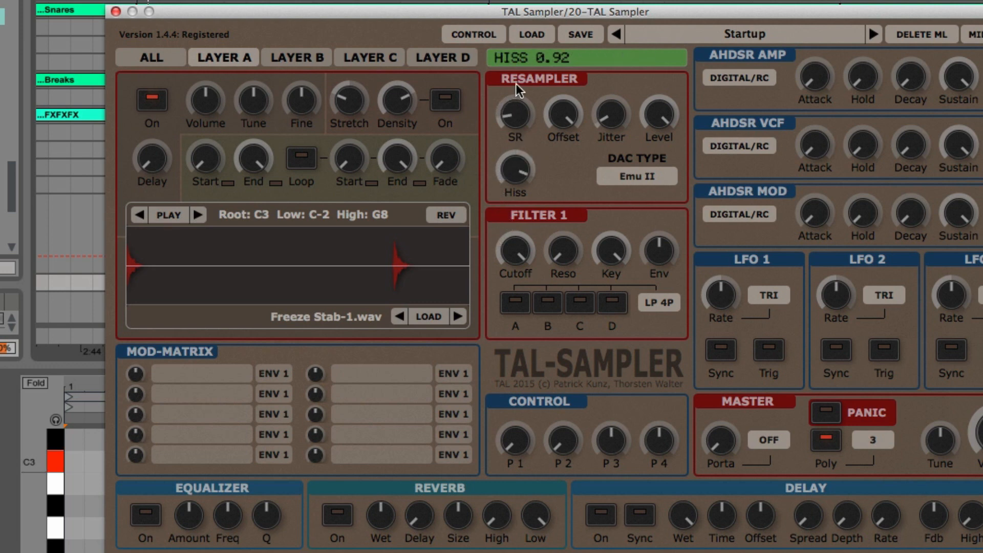
left_click_drag(617, 128, 609, 39)
left_click_drag(564, 113, 551, 213)
left_click_drag(515, 114, 592, 17)
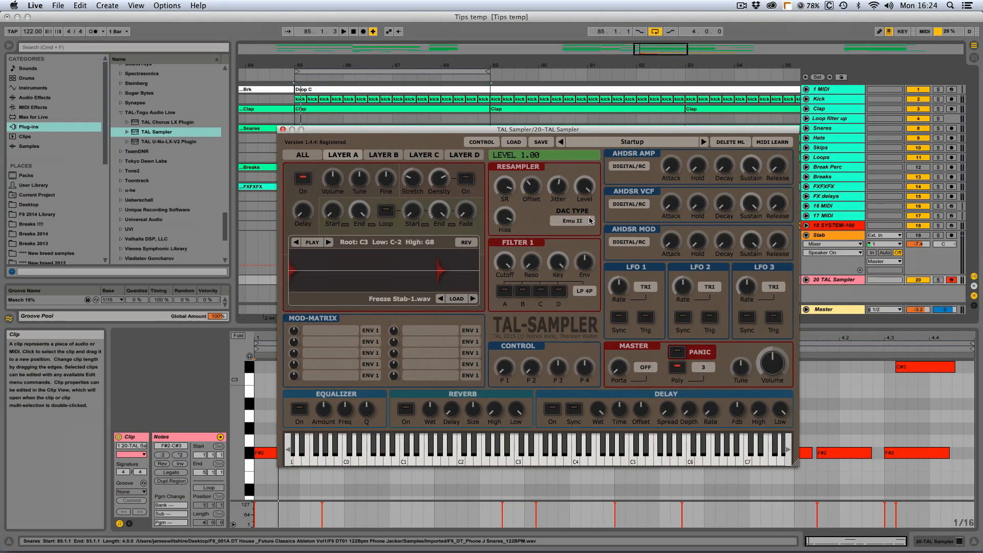
left_click_drag(401, 131, 475, 123)
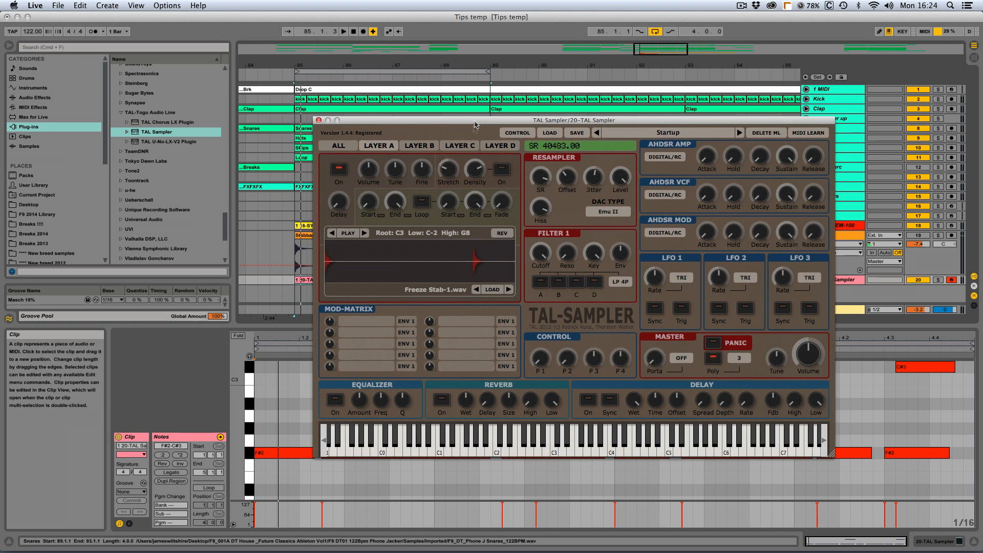
left_click(319, 120)
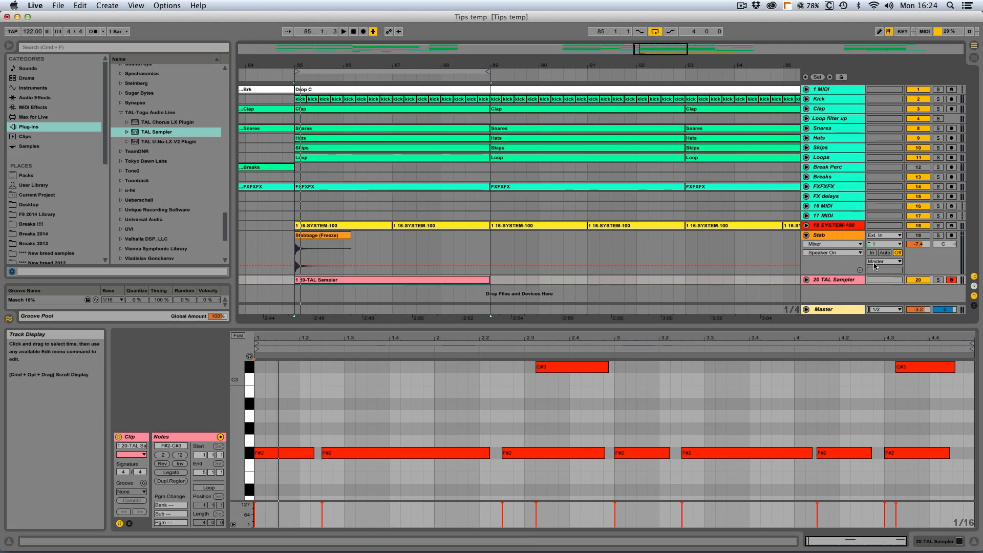
Step: Solo and play the Loops track, and set its volume to about -5.2 dB
left_click(826, 238)
left_click(828, 281)
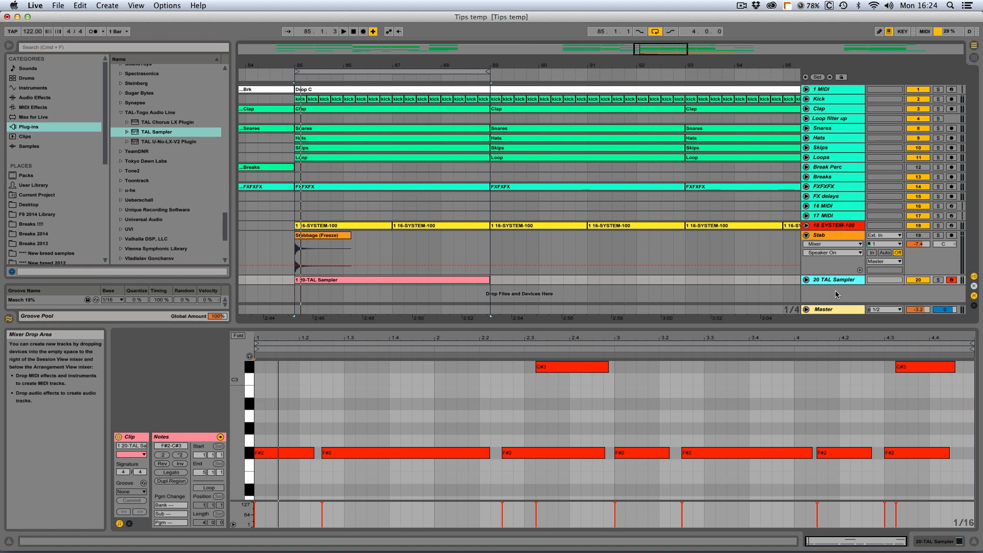
left_click(823, 157)
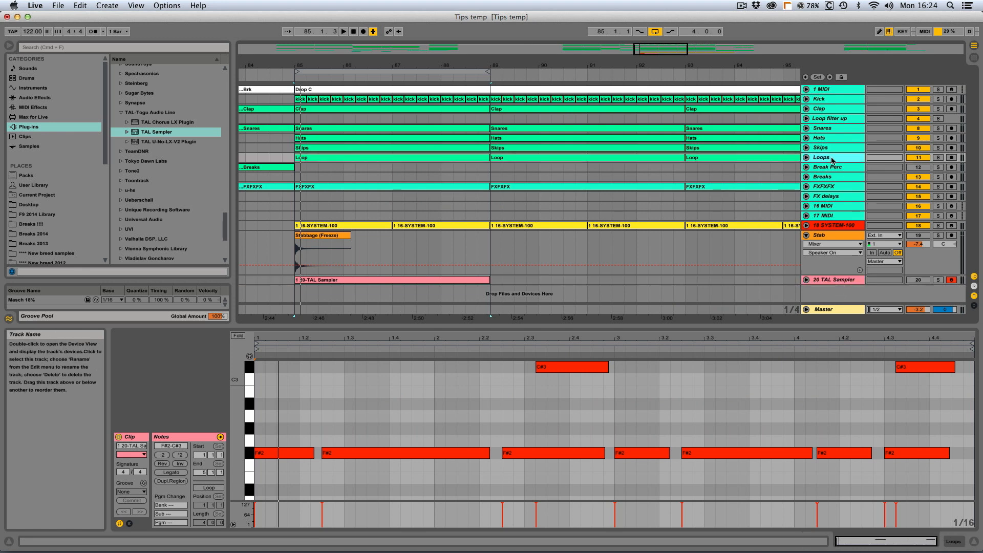
left_click(938, 159)
left_click(411, 156)
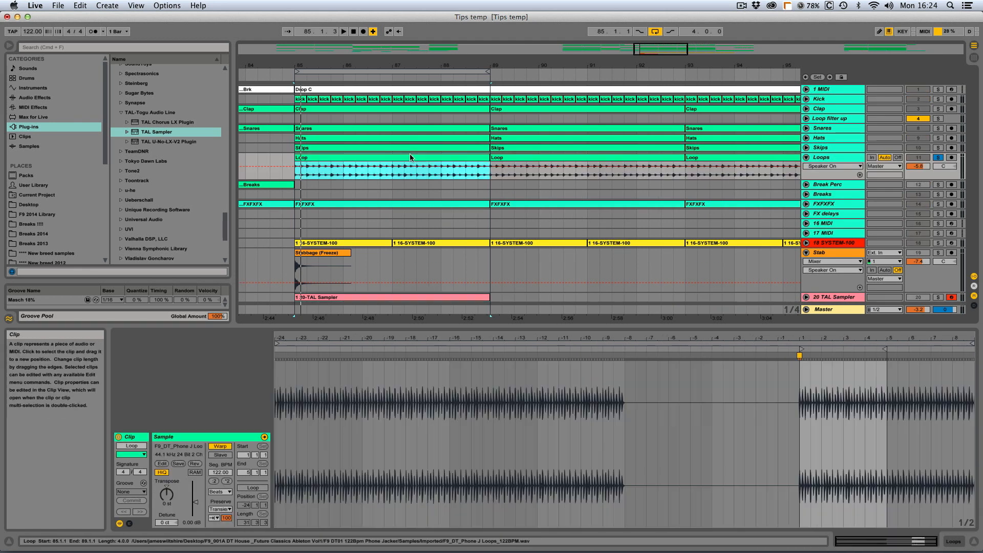
key("space")
left_click_drag(918, 167, 918, 165)
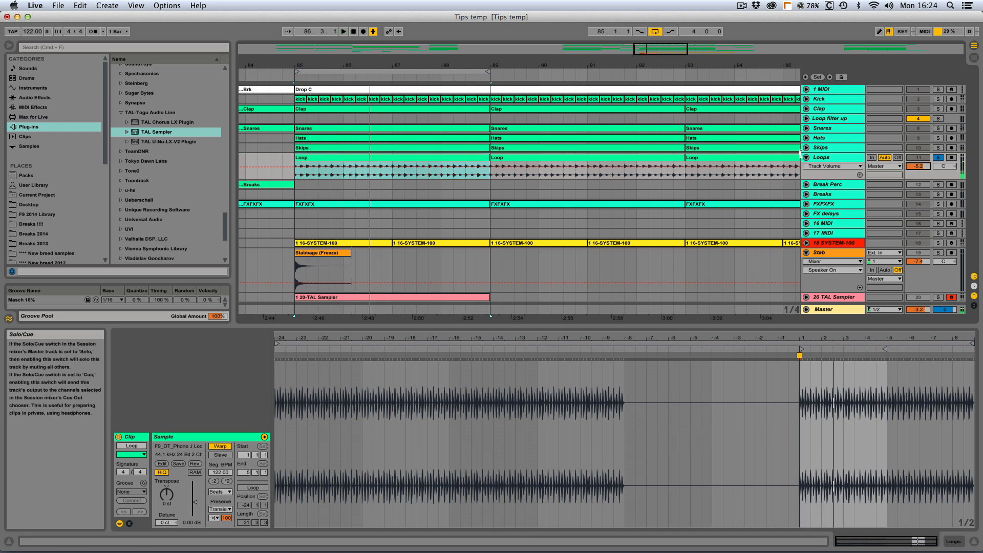
left_click(806, 157)
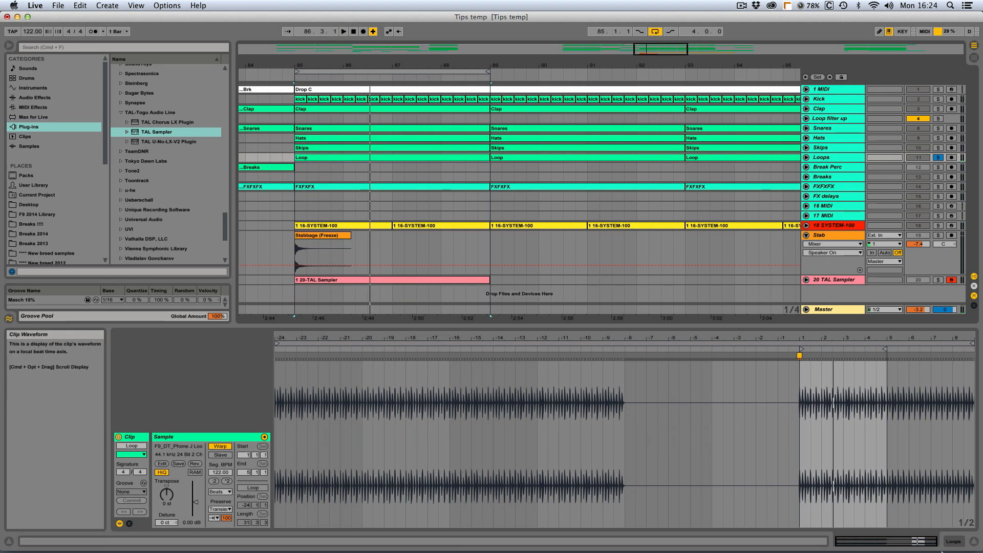
Step: Load a second TAL Sampler onto a new MIDI track and move its window clear of the Loops clip
left_click_drag(162, 132, 910, 291)
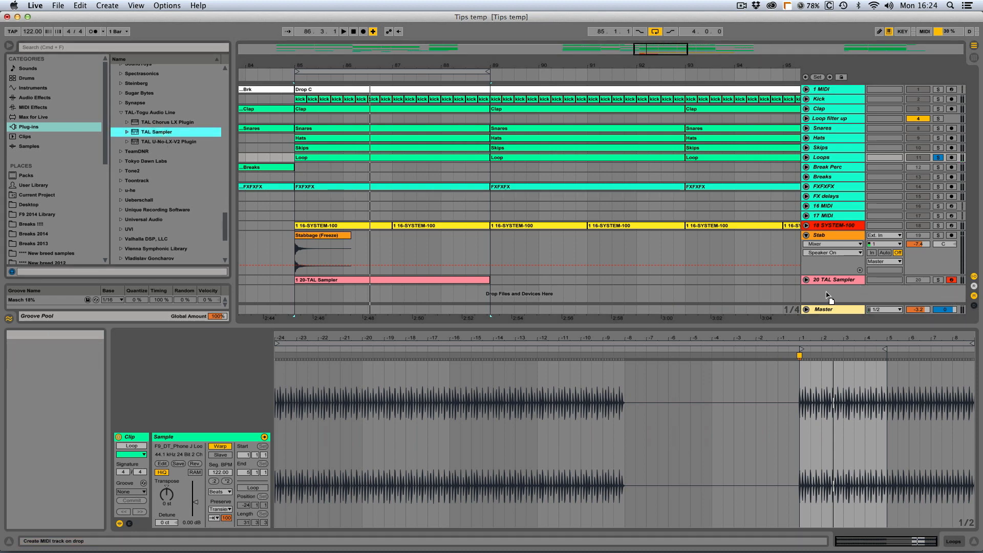
left_click_drag(827, 294, 827, 294)
left_click_drag(379, 122, 550, 242)
left_click(552, 205)
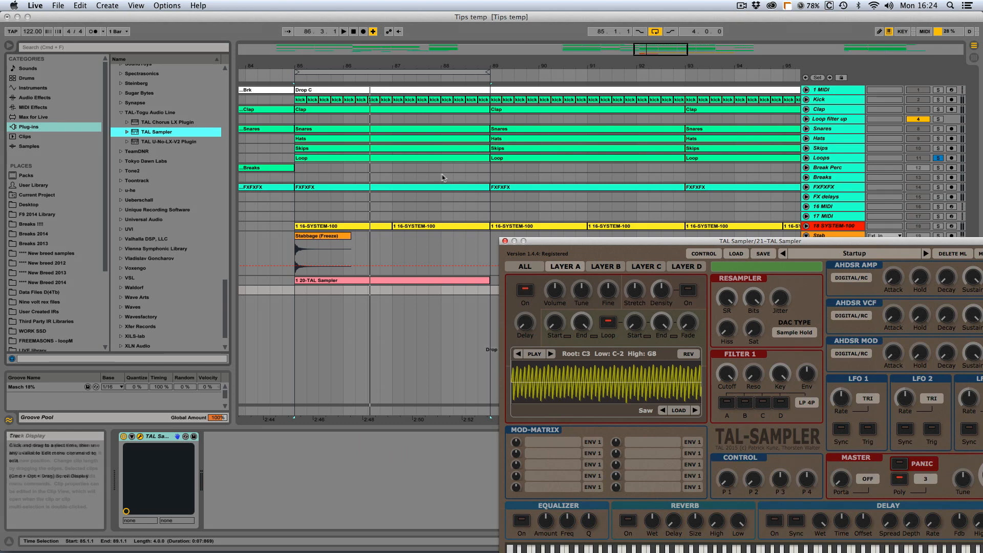
Step: Load the Loop clip at bar 85 into Layer A of the new TAL Sampler and unsolo the Loops track
left_click(352, 159)
left_click(806, 158)
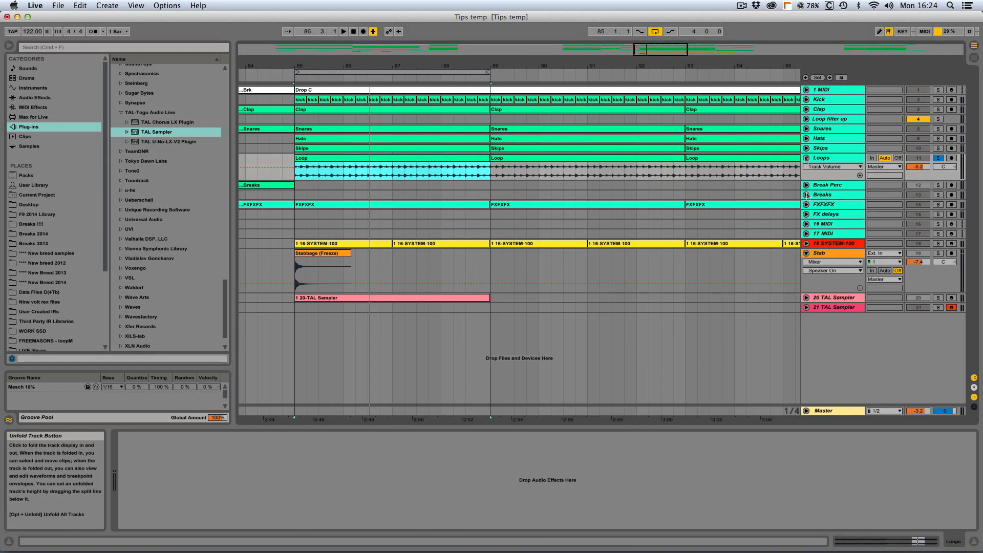
left_click(838, 308)
left_click_drag(340, 162, 609, 326)
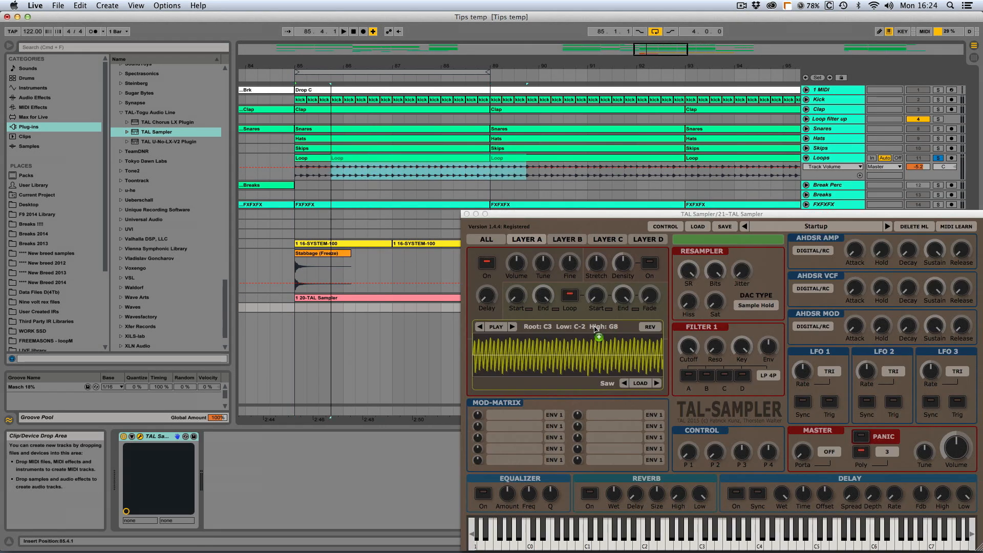
left_click_drag(529, 357, 530, 355)
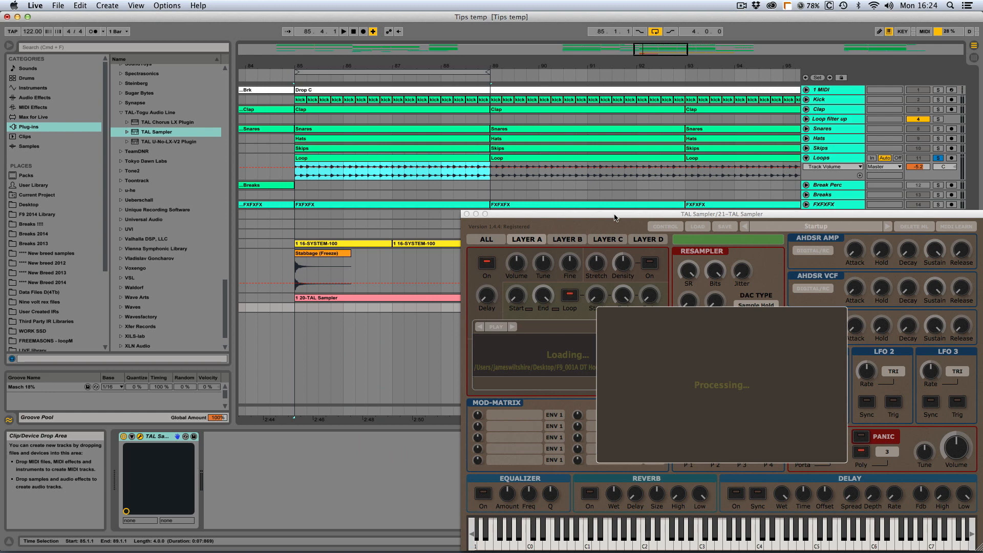
left_click_drag(615, 218, 463, 238)
left_click(938, 158)
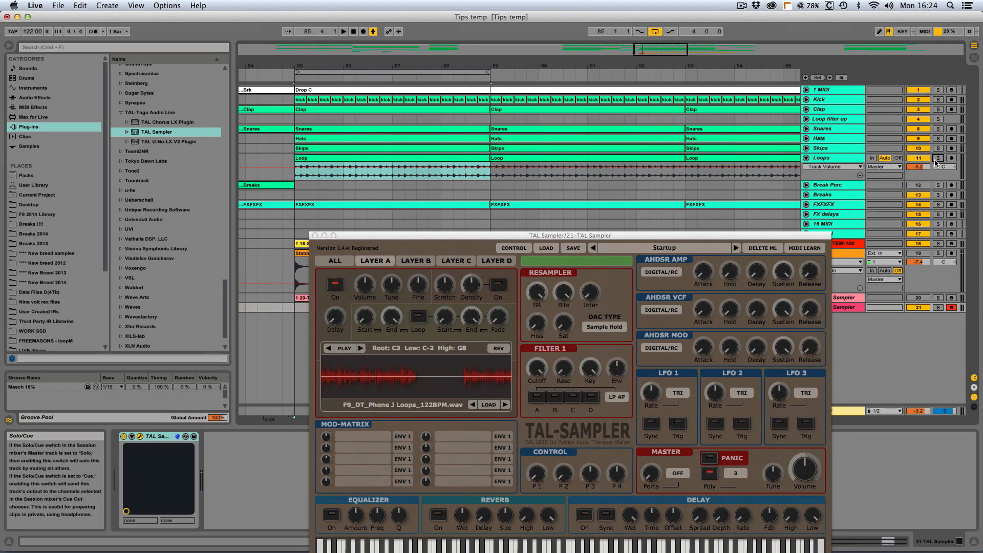
Step: Insert an empty one-bar MIDI clip at bar 85 on the second TAL Sampler track
left_click_drag(708, 239, 792, 330)
left_click_drag(295, 308, 350, 314)
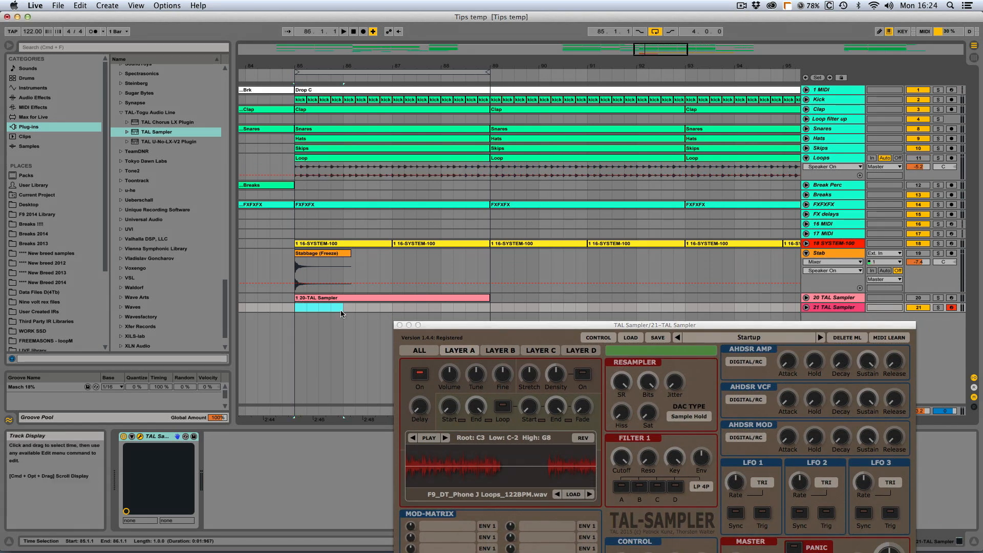
right_click(331, 311)
left_click(384, 365)
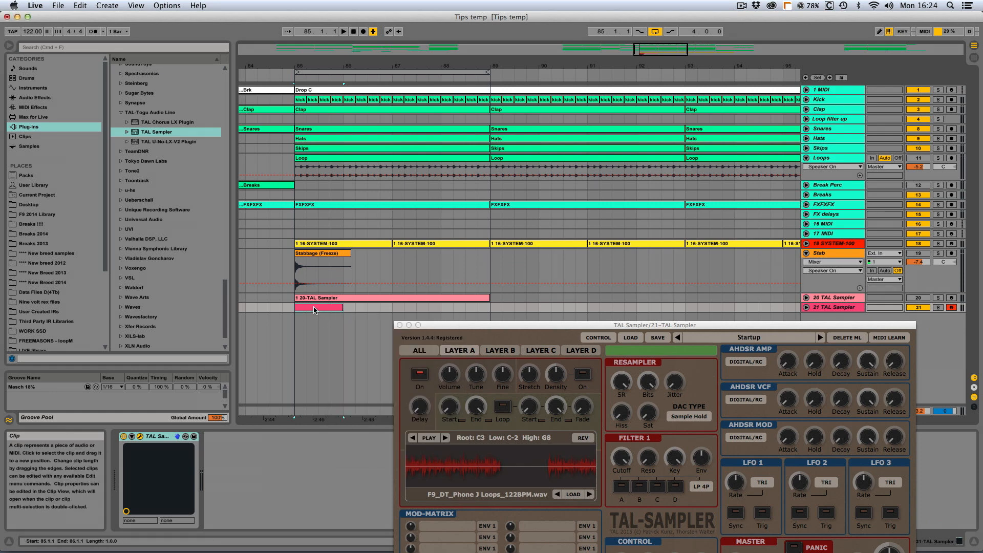
Step: Add a C3 note at the start of the new clip and extend it to fill the whole bar
left_click_drag(237, 397, 255, 402)
double_click(260, 401)
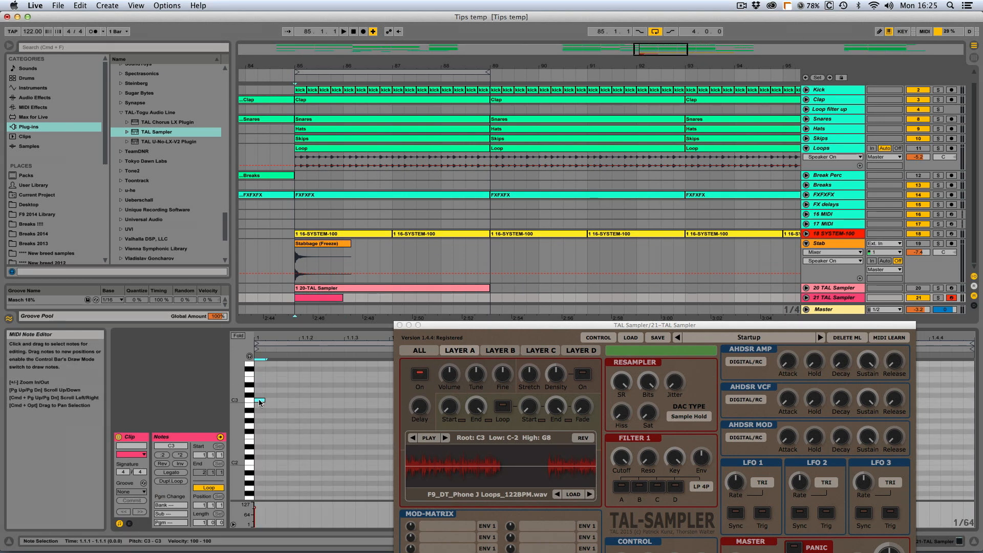
left_click_drag(265, 400, 430, 408)
left_click_drag(453, 325, 567, 512)
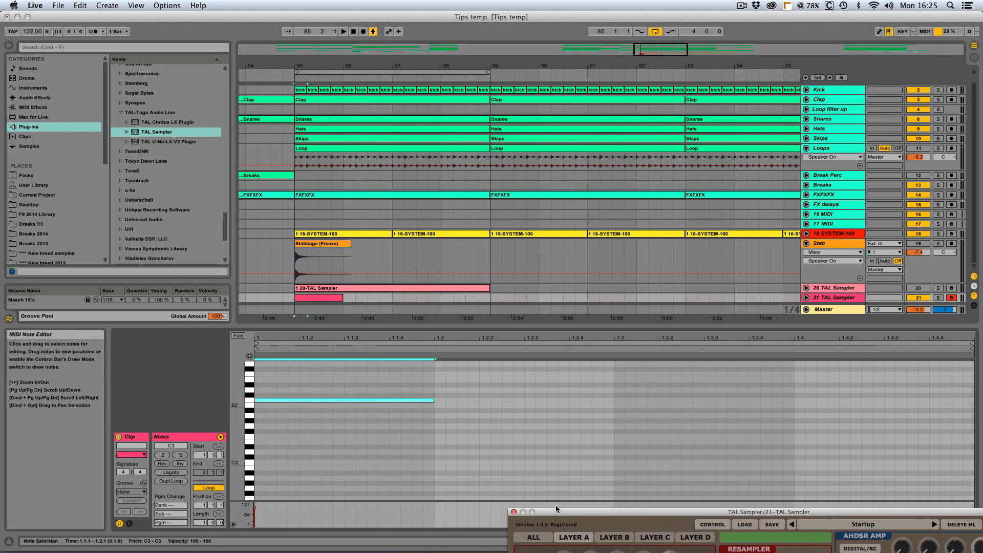
left_click_drag(432, 400, 935, 421)
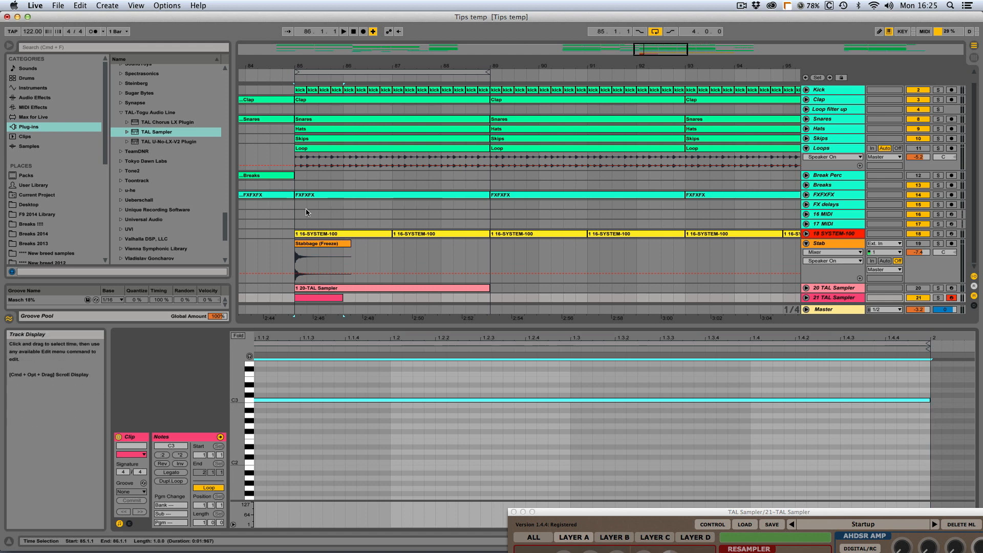
Step: Unfold the second TAL Sampler track, duplicate its one-bar clip three times up to bar 89, and select all four clips
left_click(806, 297)
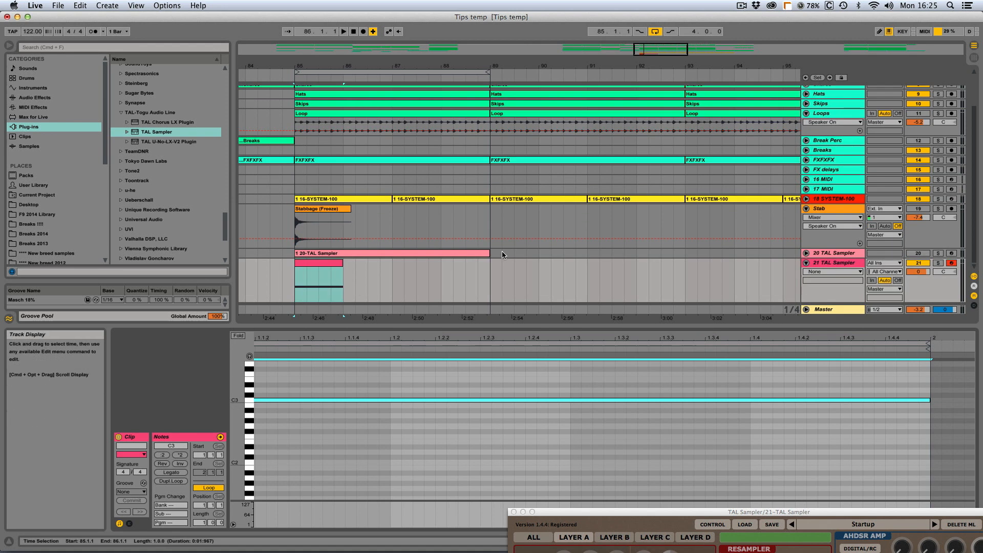
left_click(334, 263)
key("super+d")
key("super+d")
key("super+d")
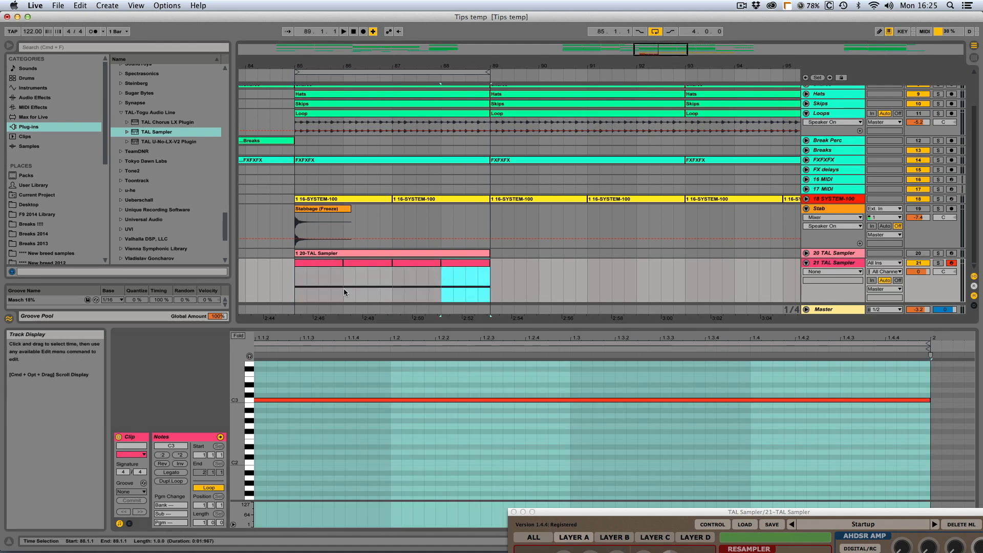
left_click(298, 282, "shift")
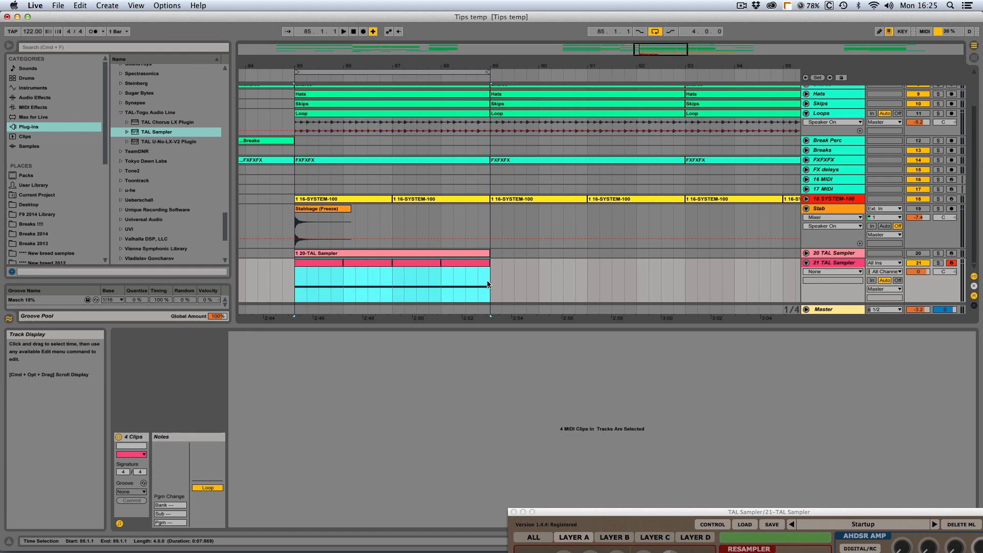
Step: In the Resampler, try DAC type AM6070, set the sample rate to 21498 and jitter to 0.75, raise hiss and saturation, and switch to AM6070 F
left_click_drag(627, 511, 343, 222)
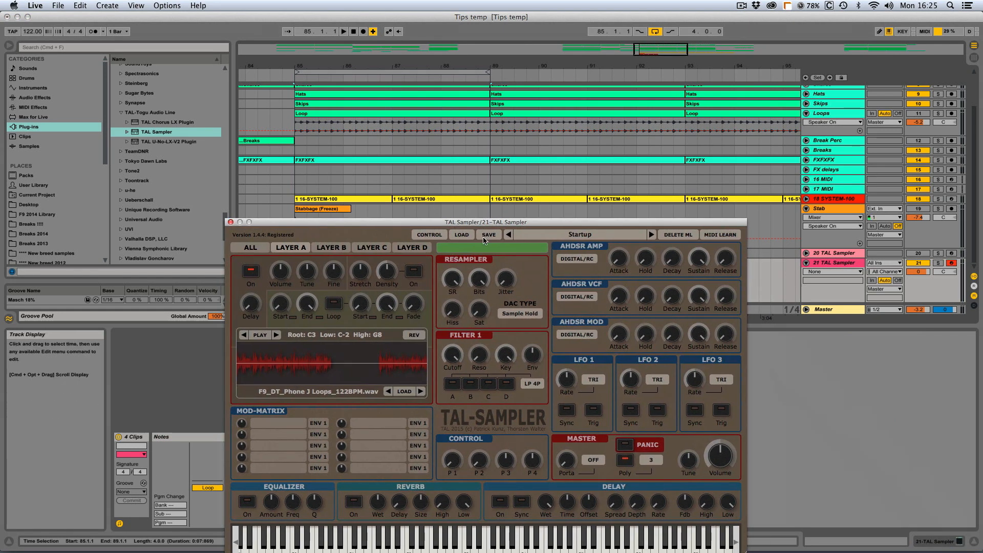
left_click_drag(425, 225, 400, 158)
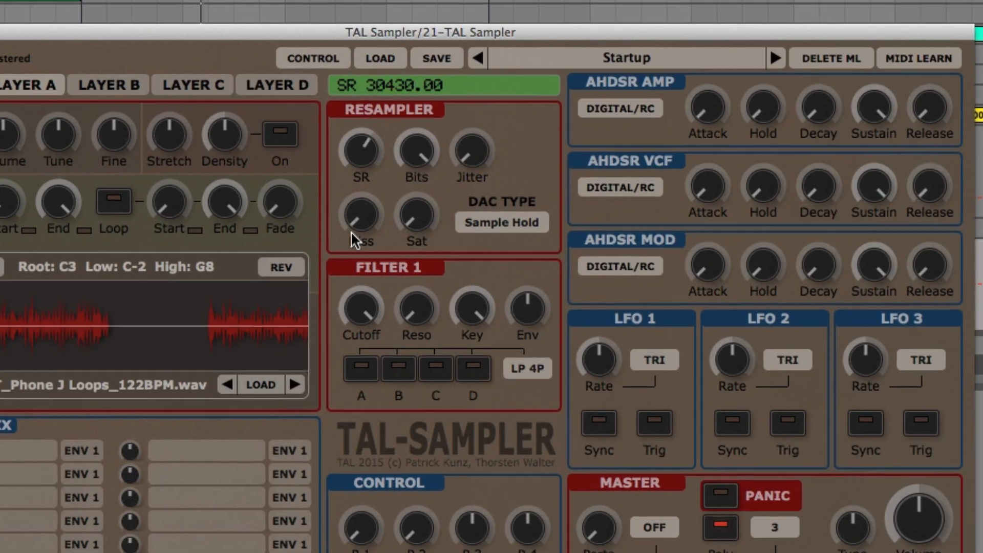
left_click(490, 220)
left_click(496, 256)
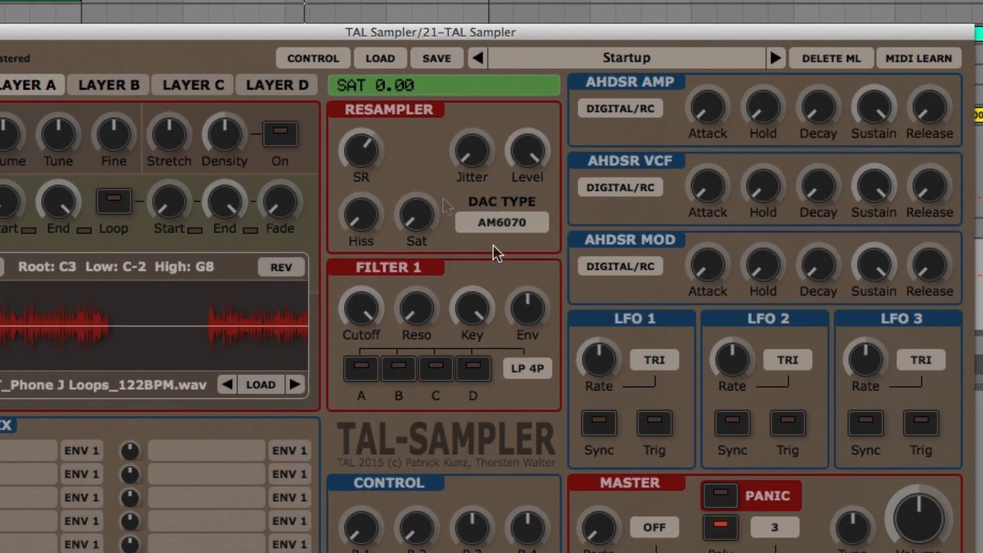
left_click_drag(362, 146, 404, 44)
left_click_drag(362, 158, 363, 124)
left_click_drag(471, 153, 472, 16)
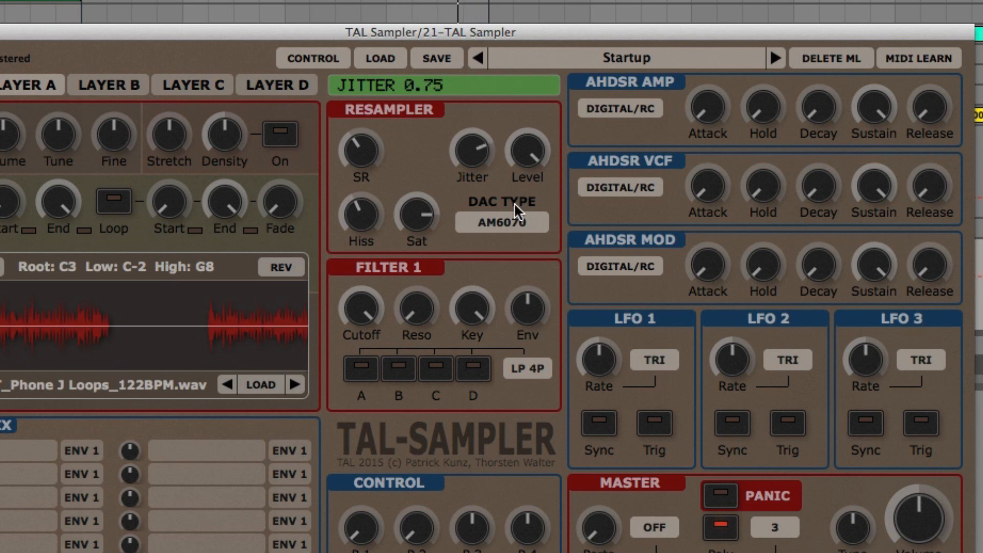
left_click(502, 223)
left_click(508, 238)
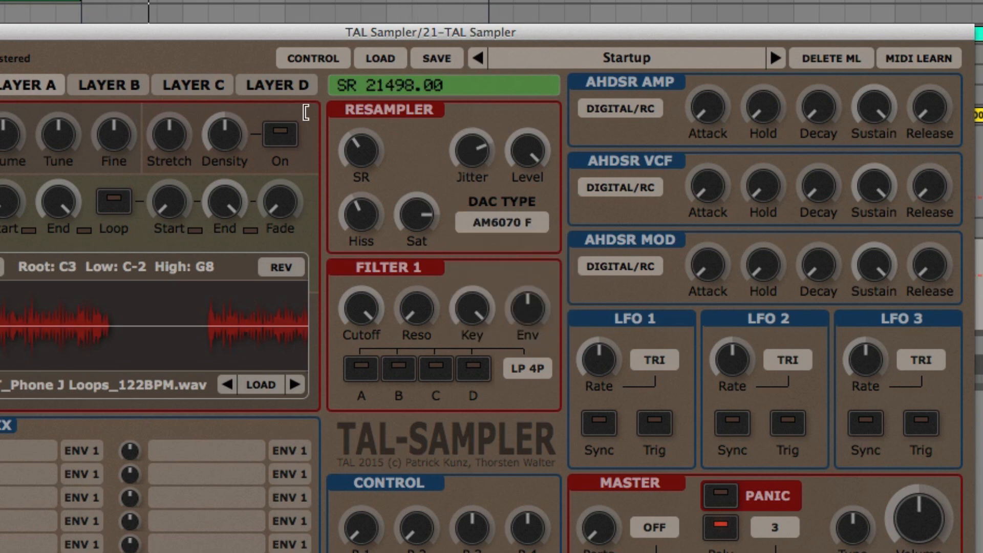
Step: Lower the Resampler's sample rate and hiss slightly, then raise the second TAL Sampler track's volume to -1.6 dB during playback
left_click_drag(368, 152, 369, 159)
left_click_drag(363, 221, 363, 225)
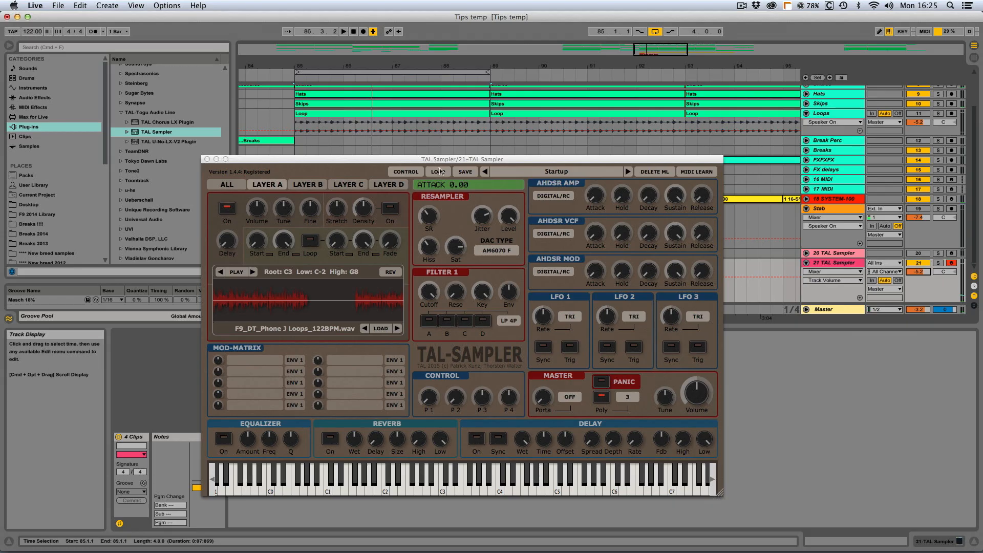
left_click_drag(440, 159, 475, 312)
key("space")
left_click_drag(921, 272, 921, 267)
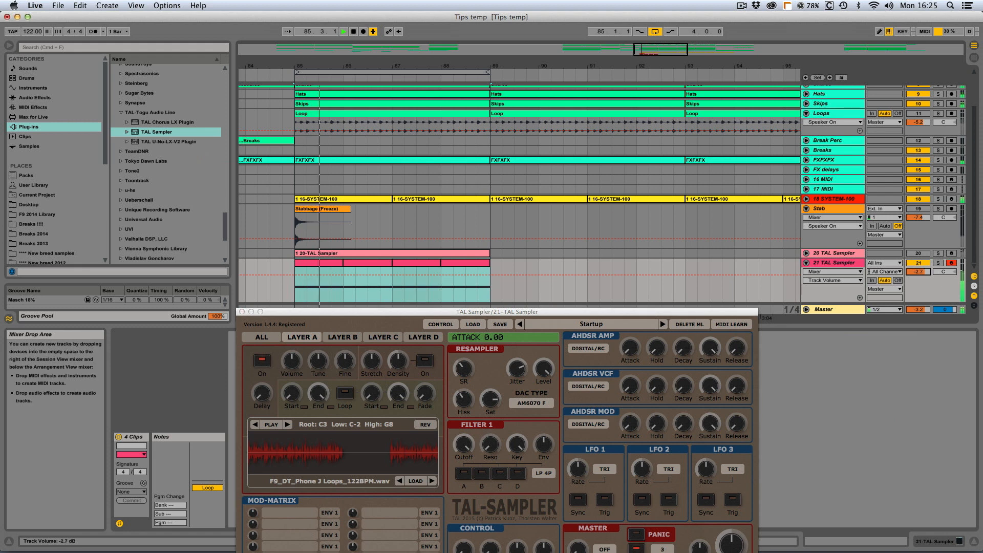
Step: Compare the resampled loop with the original by soloing the second TAL Sampler track and the Loops track in turn
left_click(938, 264)
left_click(938, 263)
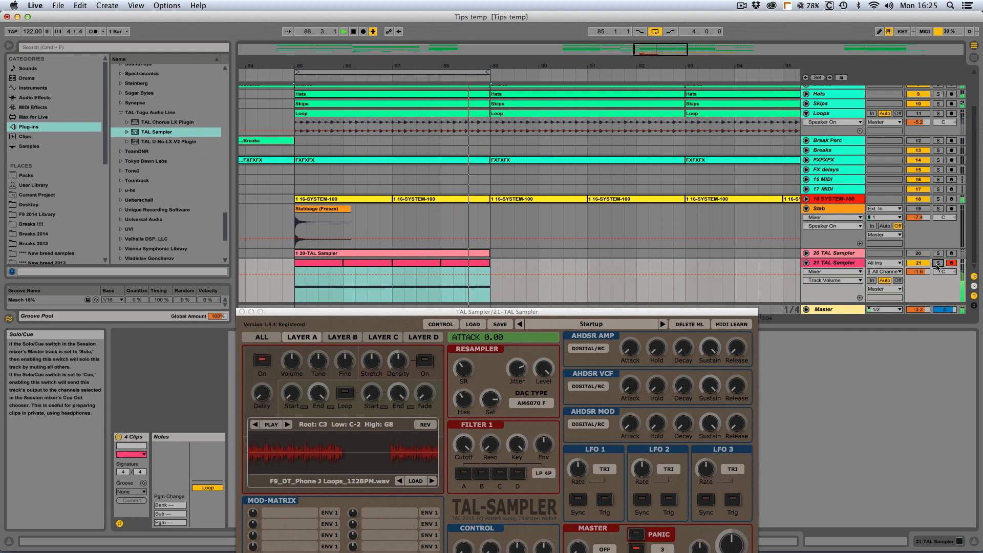
left_click(939, 113)
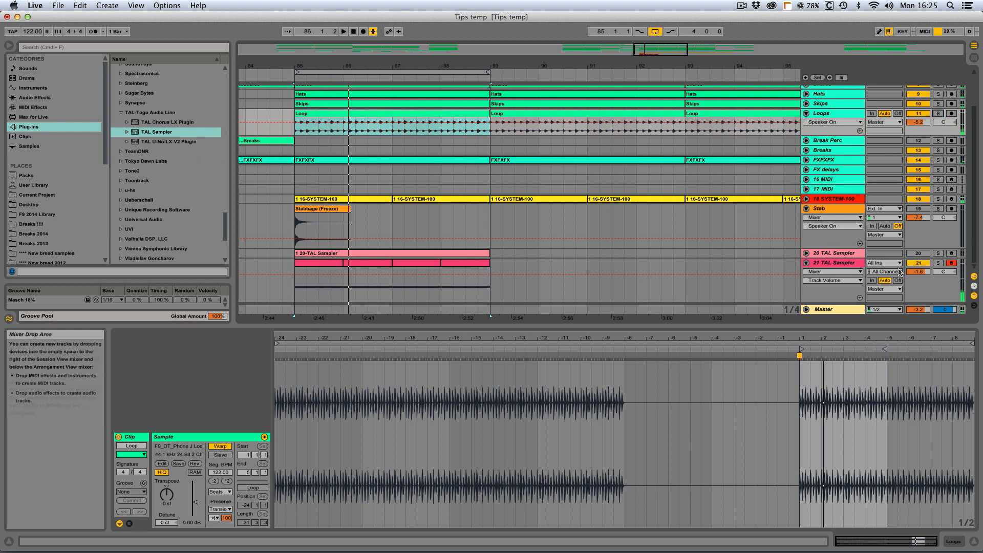
left_click(938, 262)
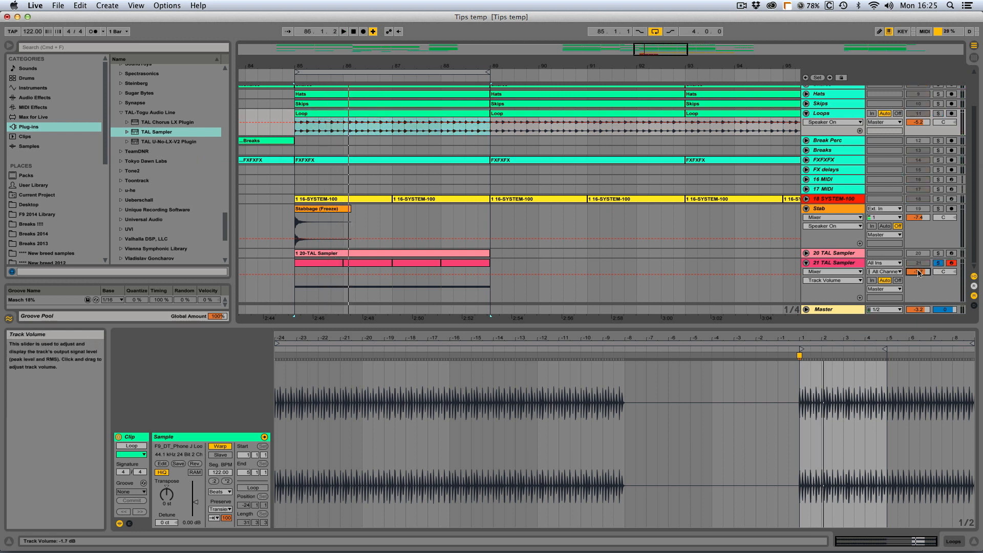
key("space")
left_click(938, 263)
Step: Set the second TAL Sampler track's volume to -1.1 dB and reposition its plug-in window
left_click_drag(919, 272, 919, 272)
left_click(834, 262)
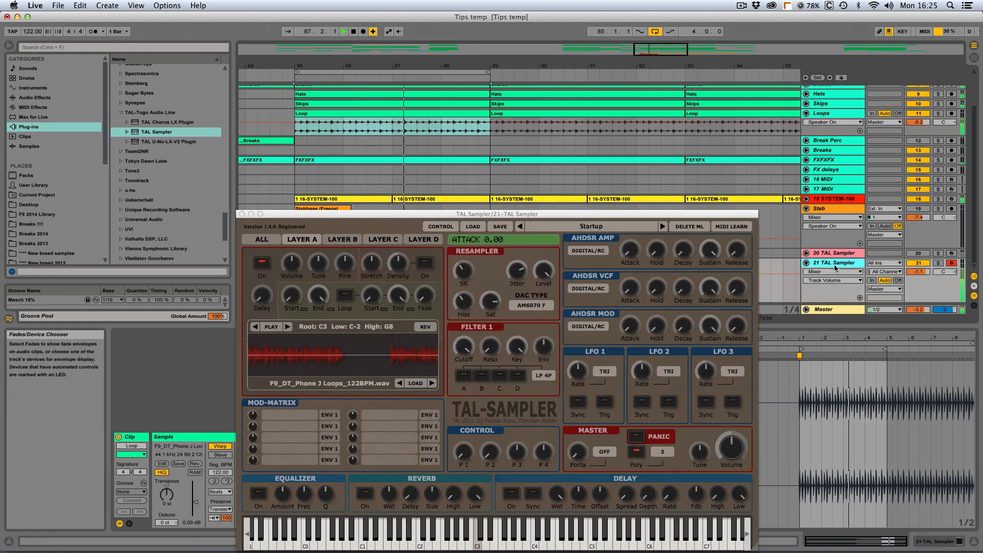
left_click(807, 264)
left_click_drag(440, 217, 453, 148)
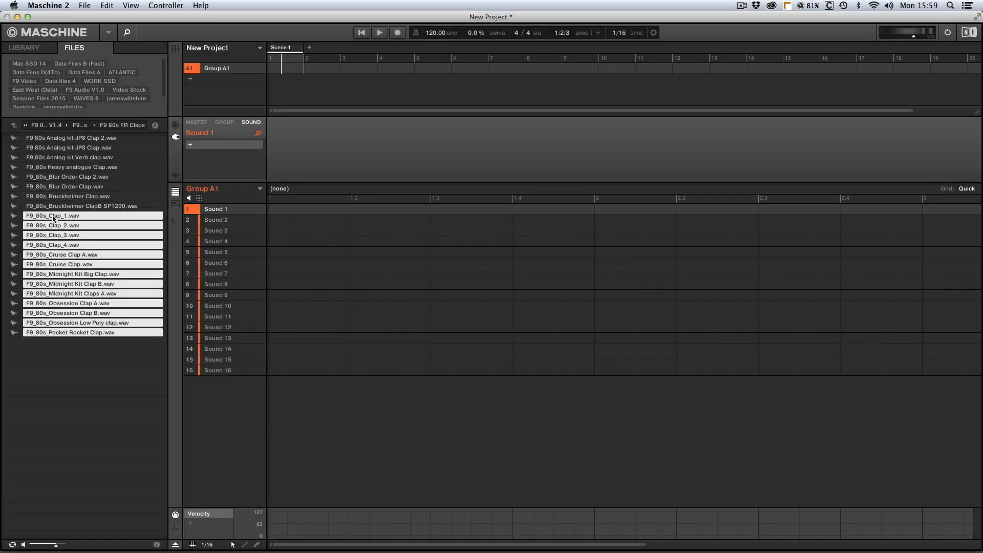
Step: Switch to Maschine, load the selected F9 80s clap samples into Group A1 starting at Sound 1, and select all the loaded claps
left_click_drag(53, 219, 224, 211)
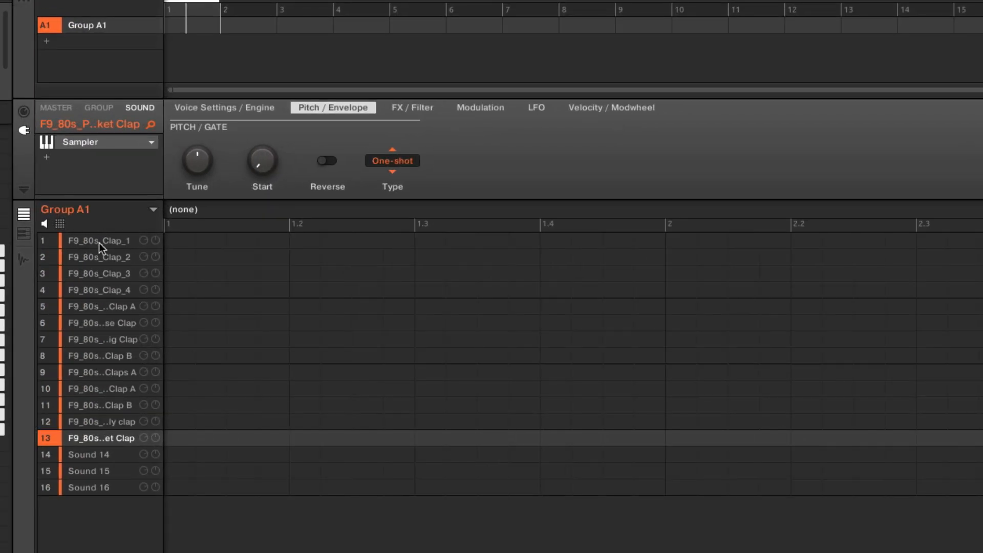
left_click(99, 243)
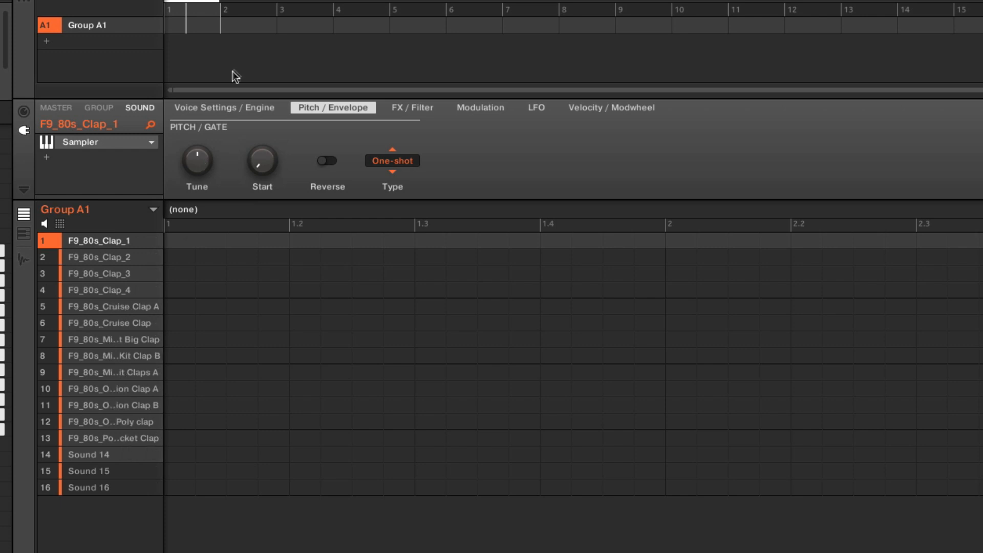
Step: Set the selected claps' sampler engine to S1200 and lower their tuning slightly
left_click(200, 109)
left_click(453, 159)
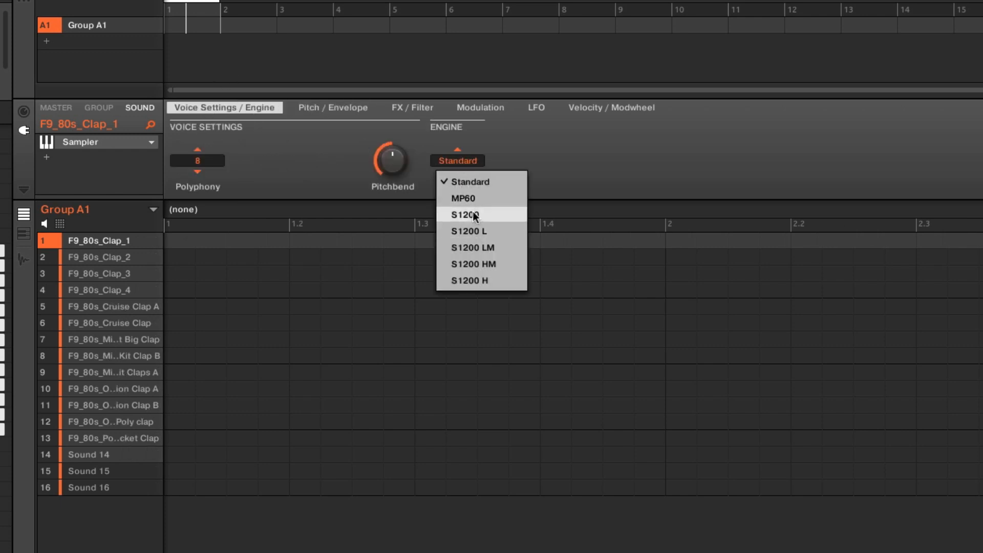
left_click(465, 213)
left_click(326, 108)
mouse_move(191, 161)
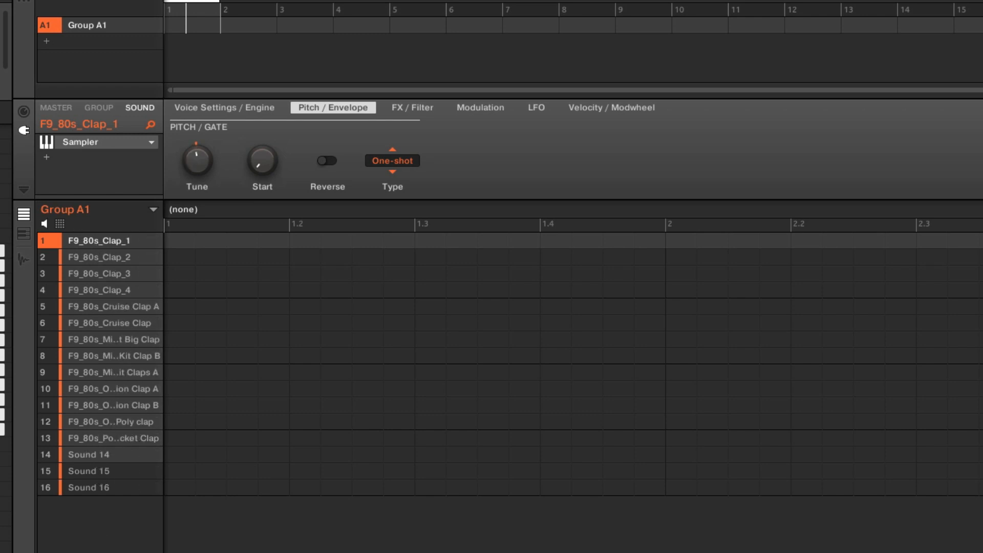
Step: Audition the first three claps and place a note for each one at the very start of the pattern
left_click(94, 491)
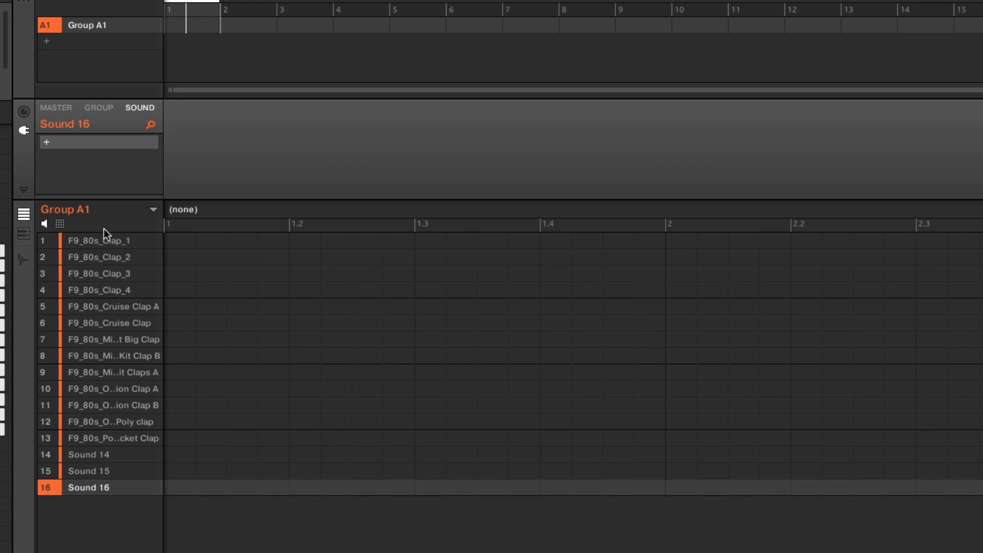
left_click(113, 242)
left_click(111, 256)
left_click(111, 274)
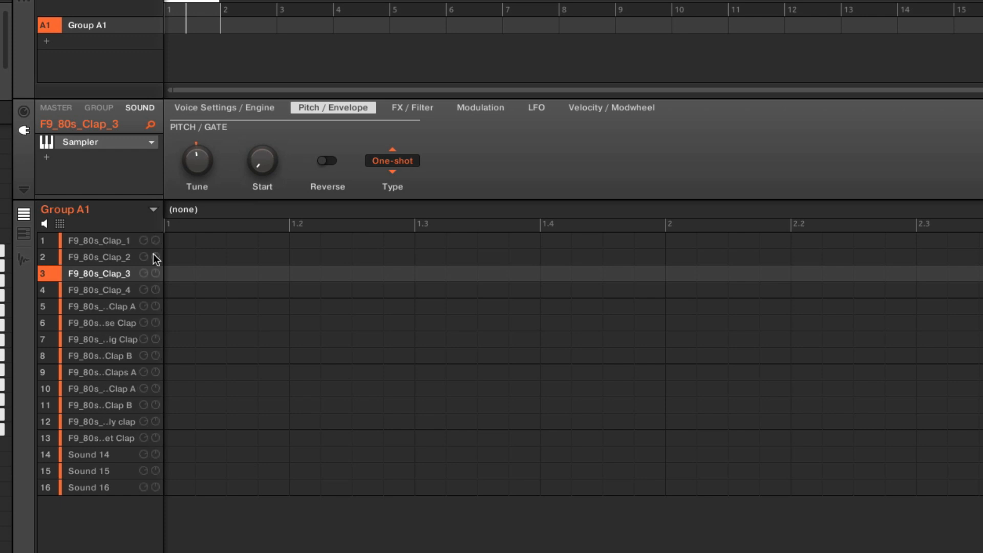
left_click(177, 241)
left_click(174, 257)
left_click(175, 274)
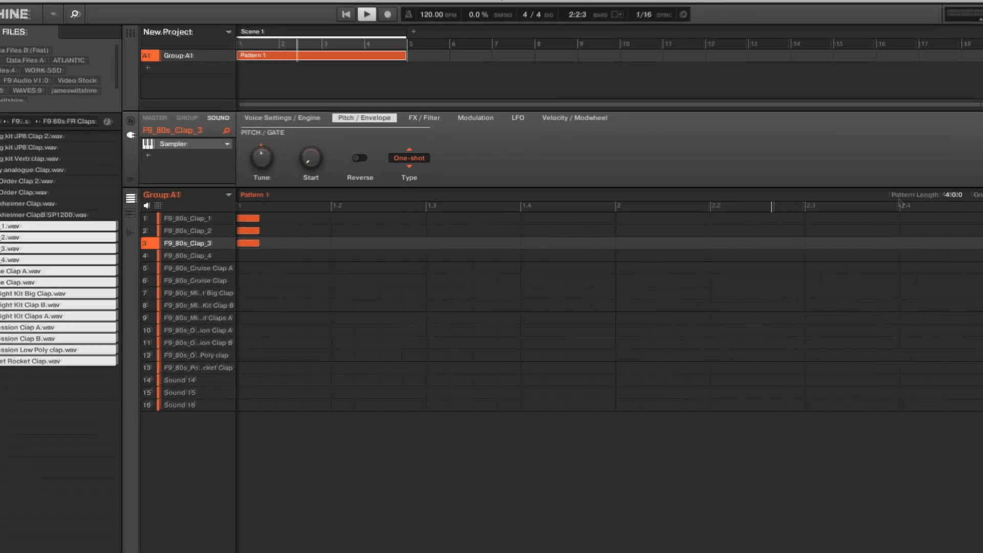
Step: Render the layered clap pattern as audio onto Sound 16 and rename that sound Comp Clap
left_click_drag(974, 190, 972, 192)
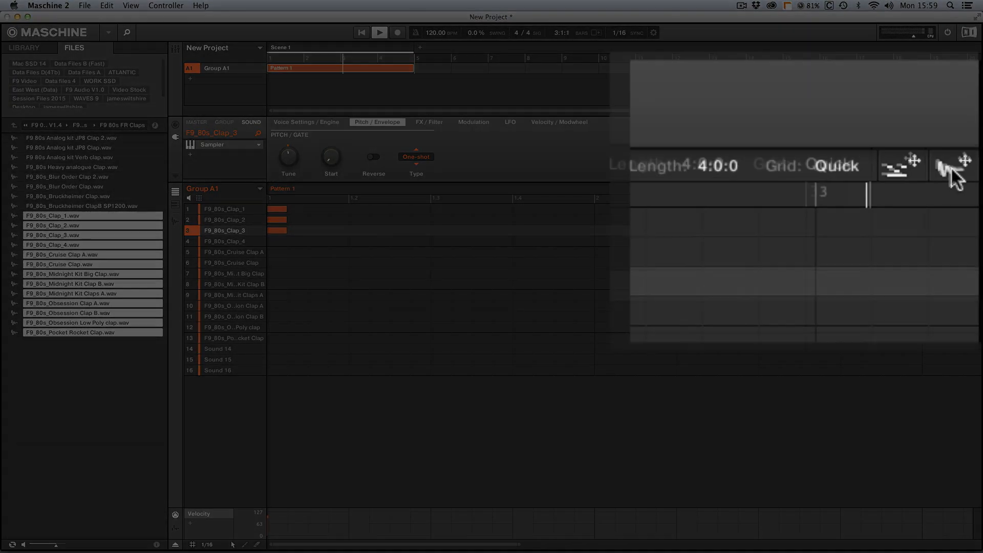
left_click_drag(973, 191, 225, 372)
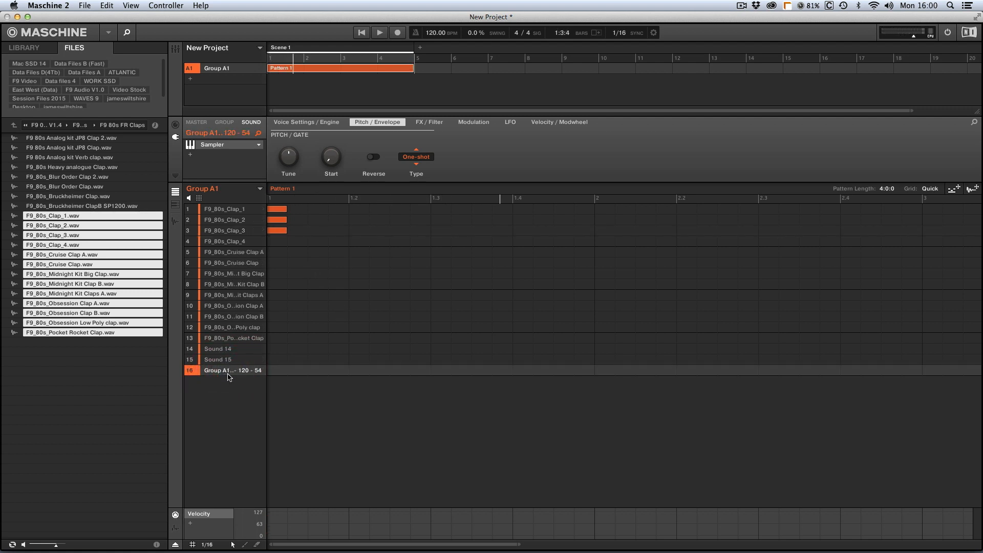
double_click(223, 371)
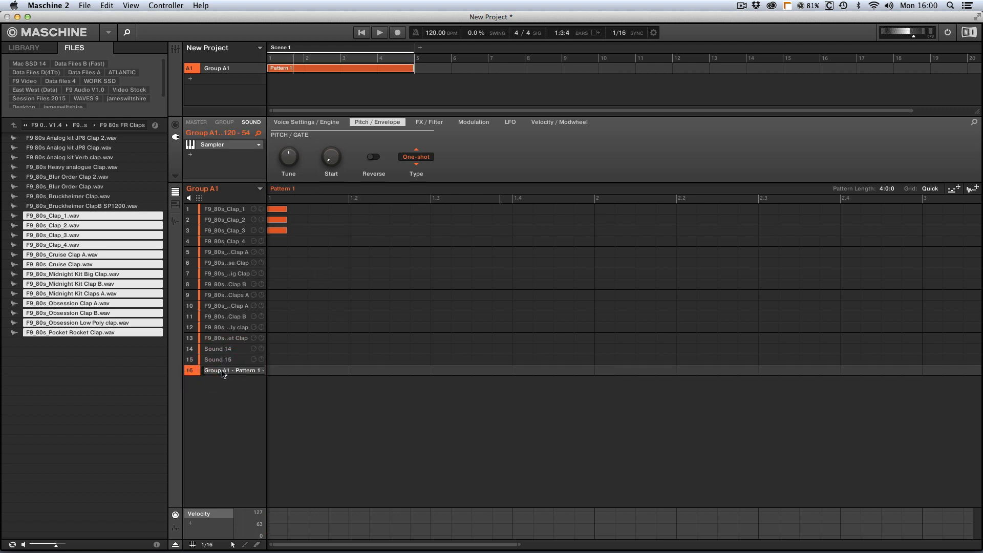
key("BackSpace")
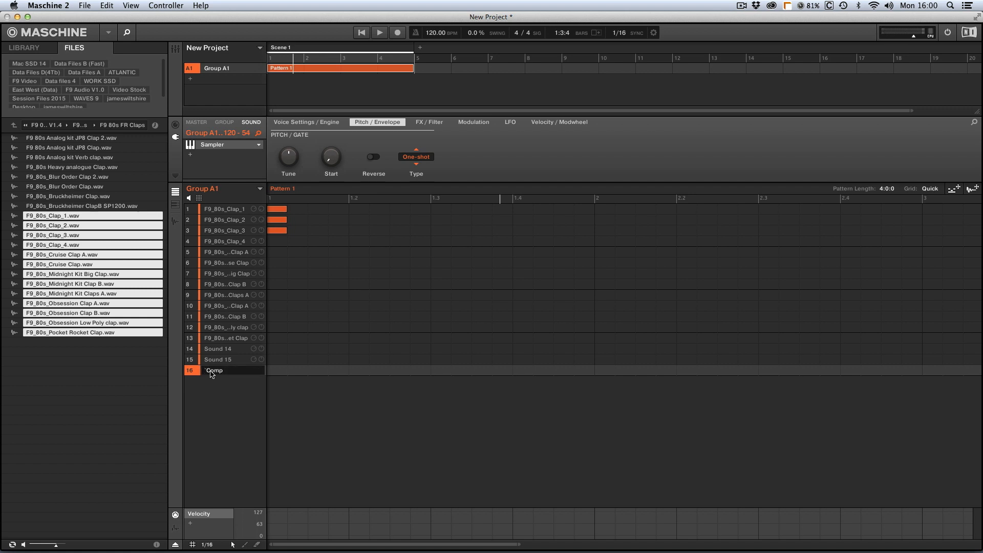
key("Return")
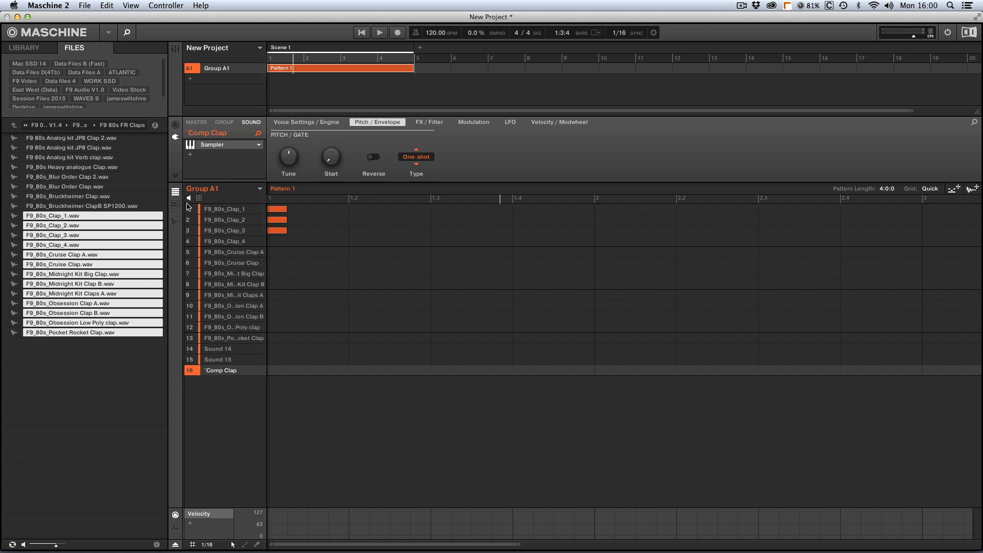
Step: Show the Comp Clap waveform in the sample editor and start playback
left_click(175, 222)
left_click(315, 189)
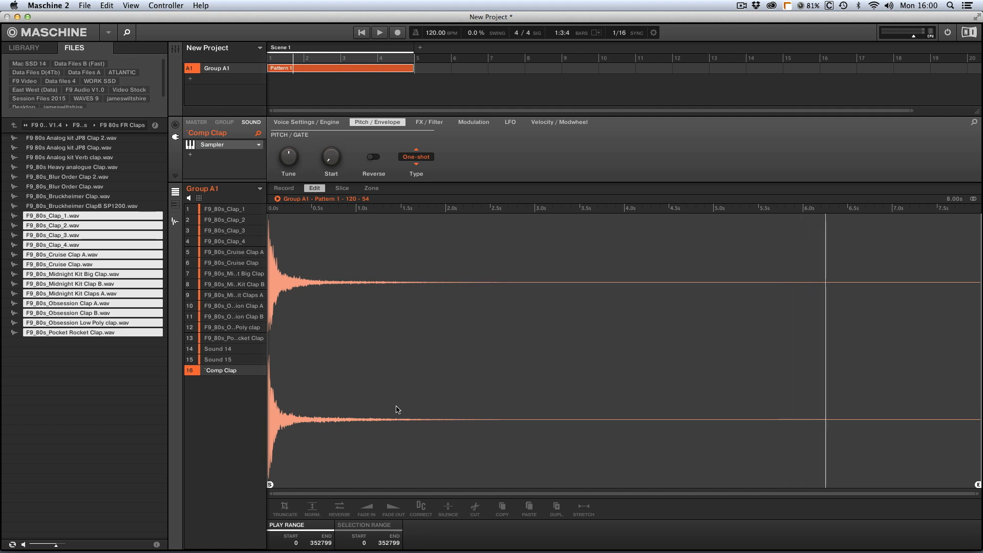
key("space")
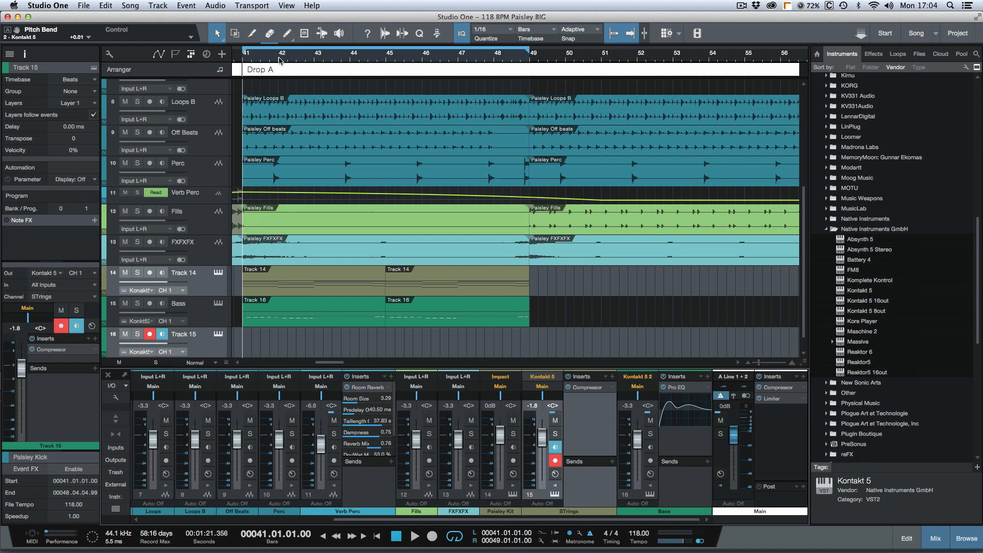
Step: Switch to Studio One, open the STrings channel's Kontakt 5 instrument, play the Drop A section, and close the instrument window
scroll(350, 122, "down", 5)
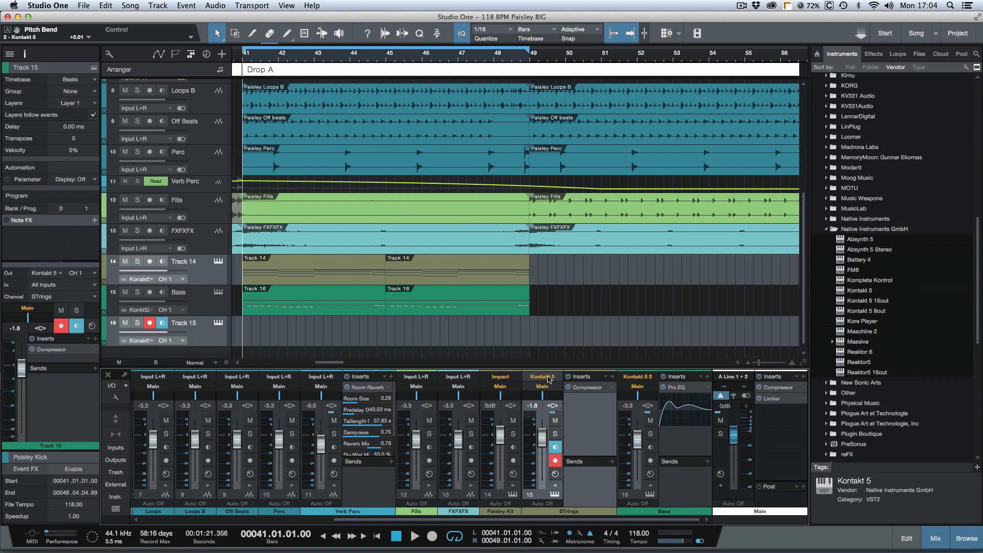
left_click(548, 379)
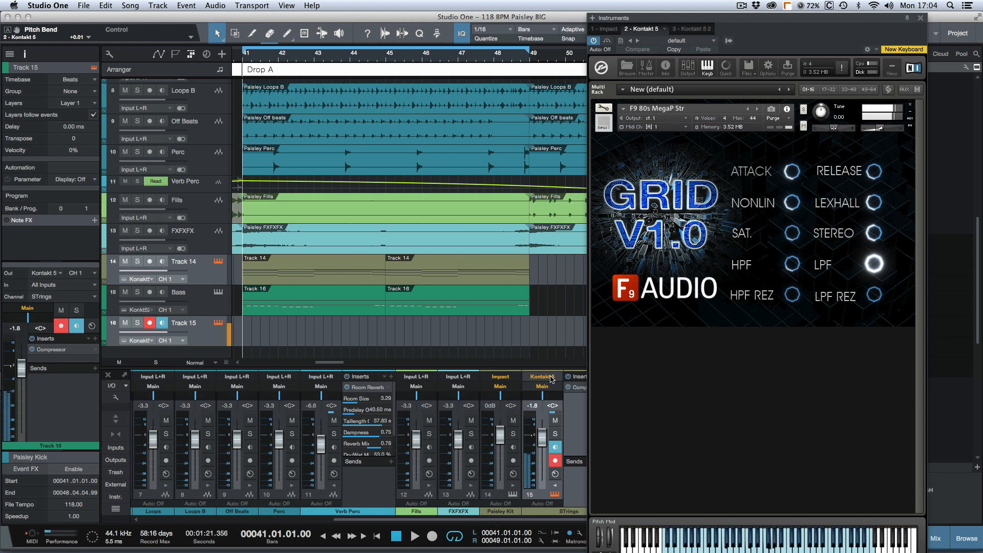
key("space")
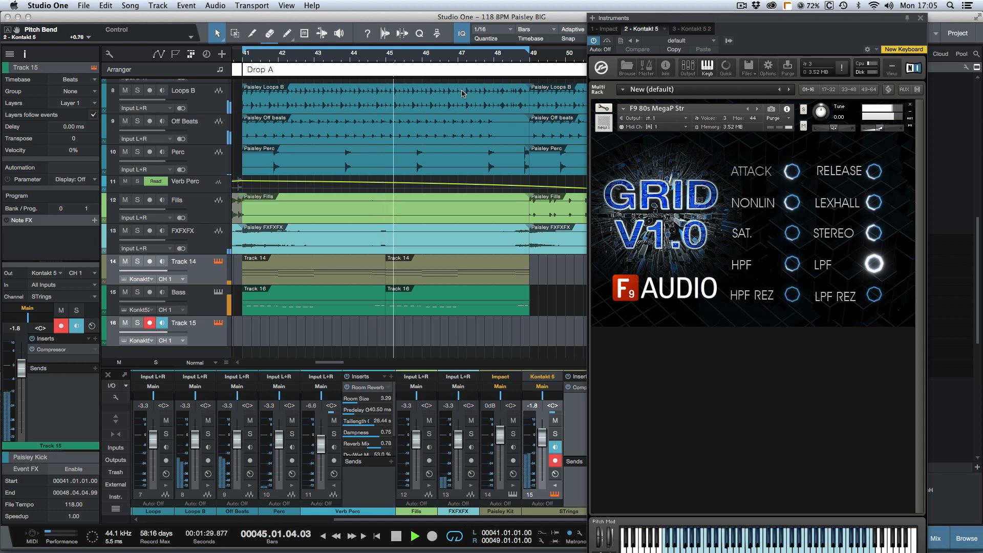
left_click(920, 18)
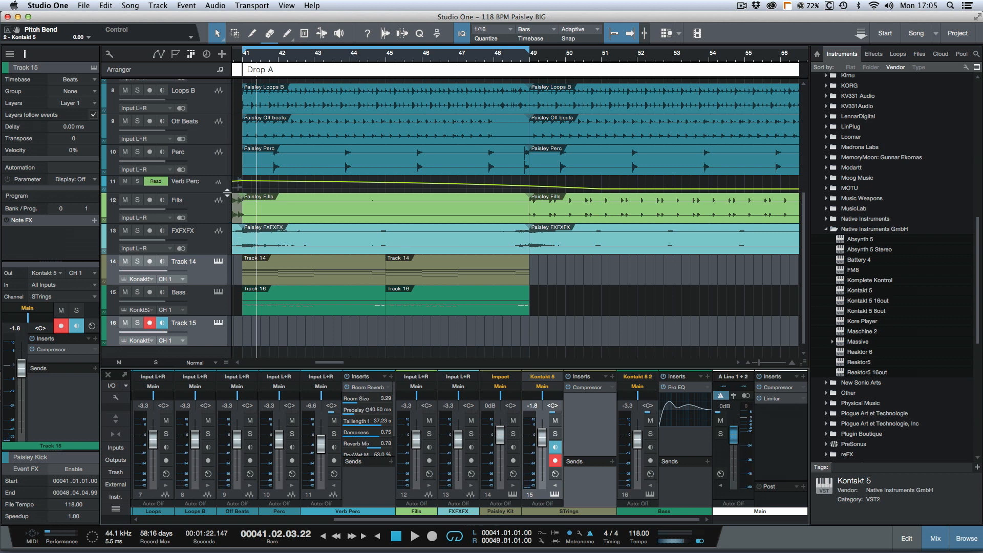
Step: Select Track 14, open the Compressor insert on the STrings channel, and reposition its window
left_click(183, 295)
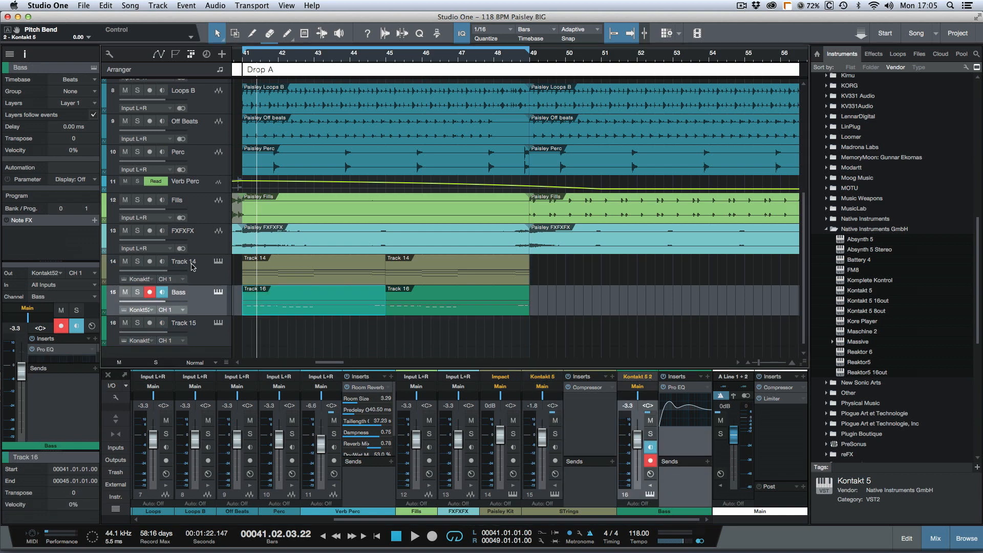
left_click(192, 267)
scroll(245, 187, "up", 5)
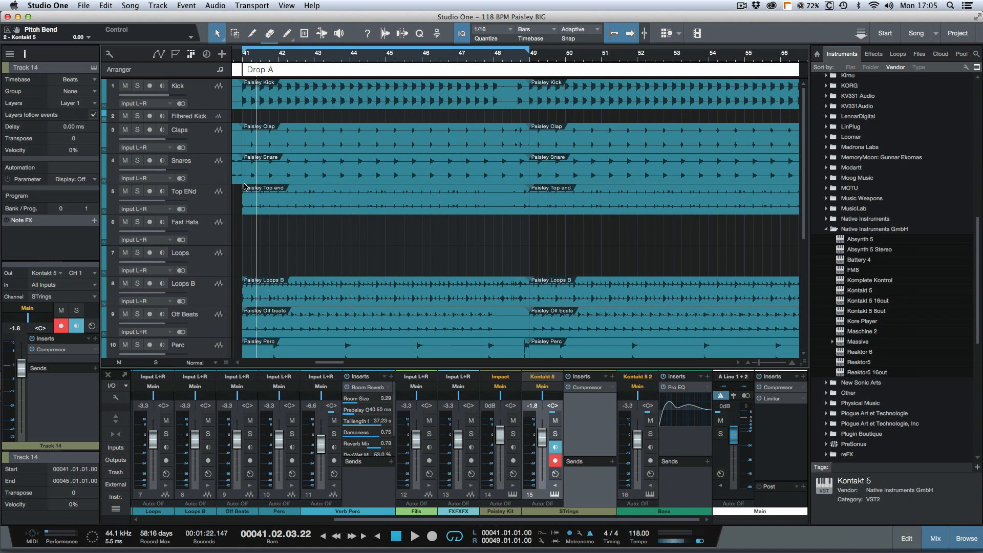
scroll(262, 229, "down", 5)
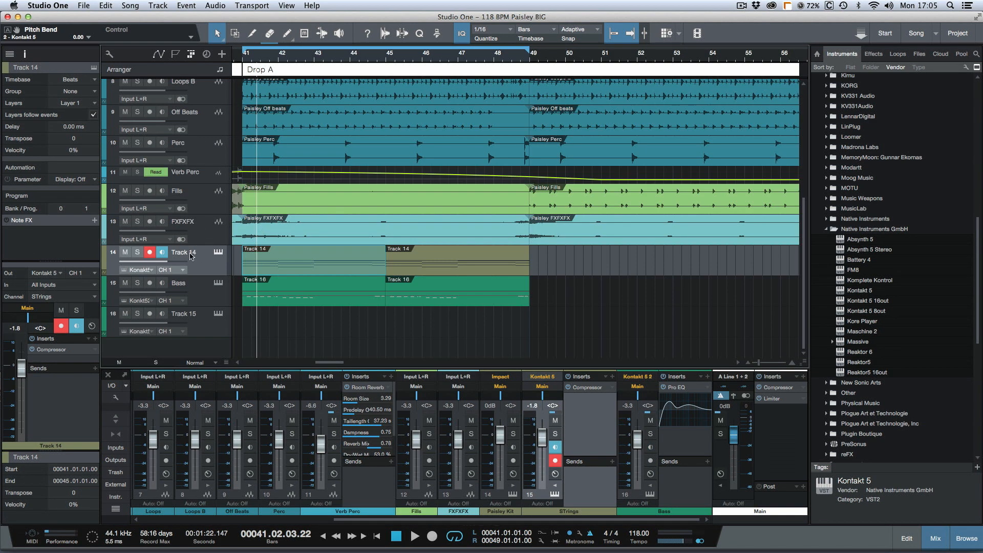
left_click(588, 387)
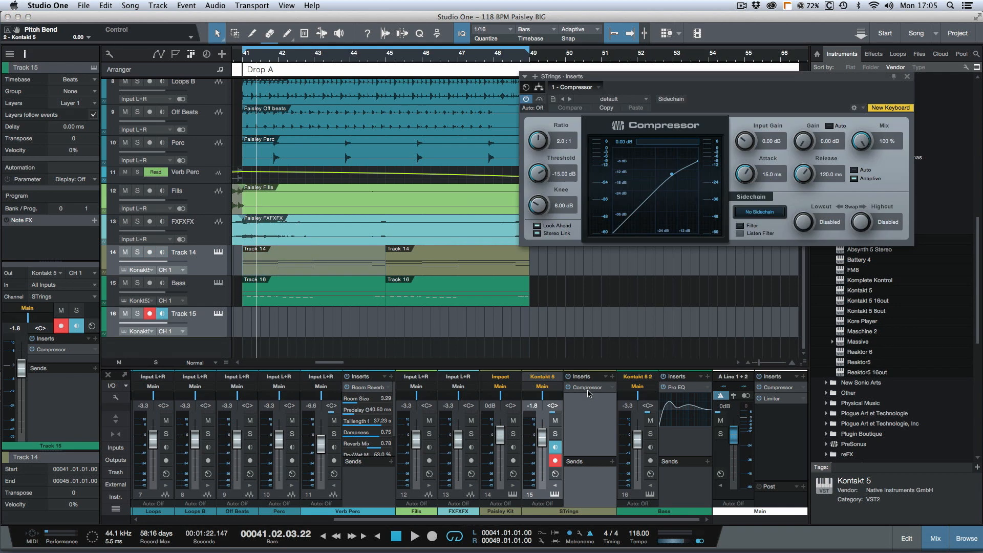
left_click_drag(628, 79, 617, 111)
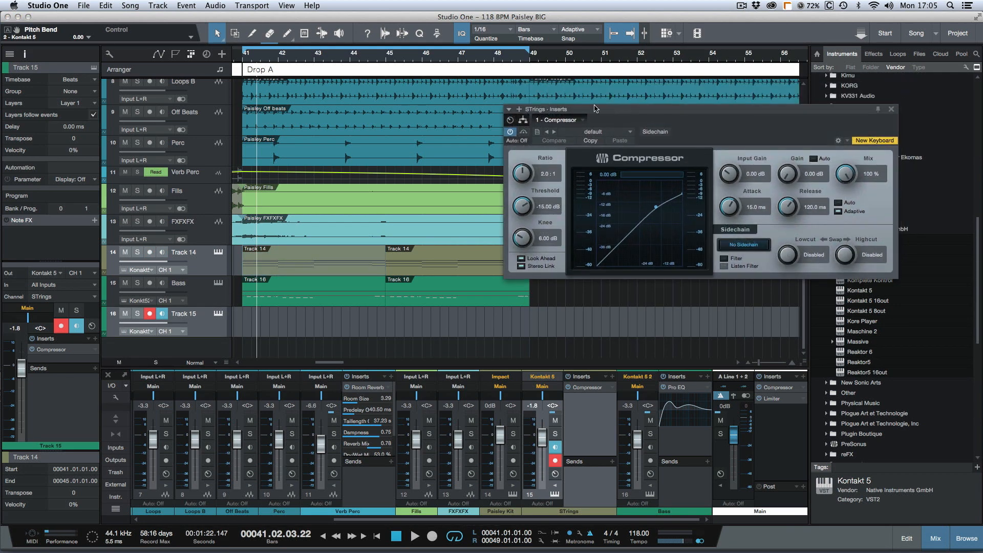
Step: Add a send from the Kick track to the STrings Compressor's sidechain input and play the section
scroll(227, 200, "up", 5)
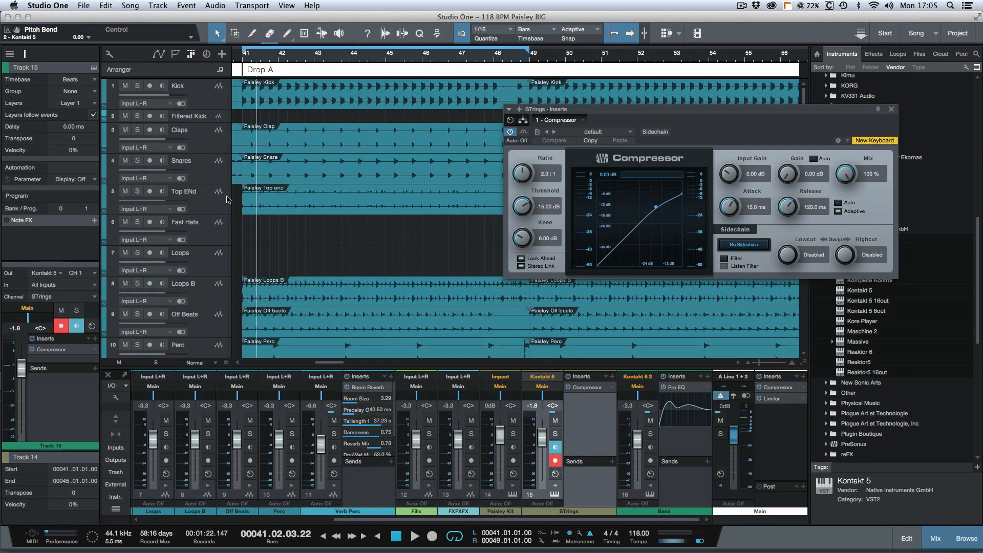
left_click(193, 91)
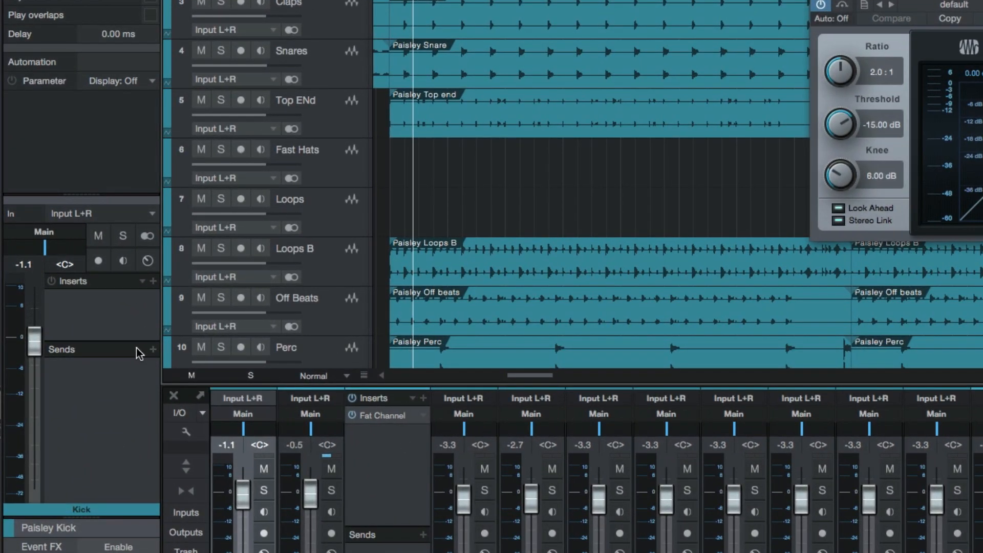
left_click(152, 350)
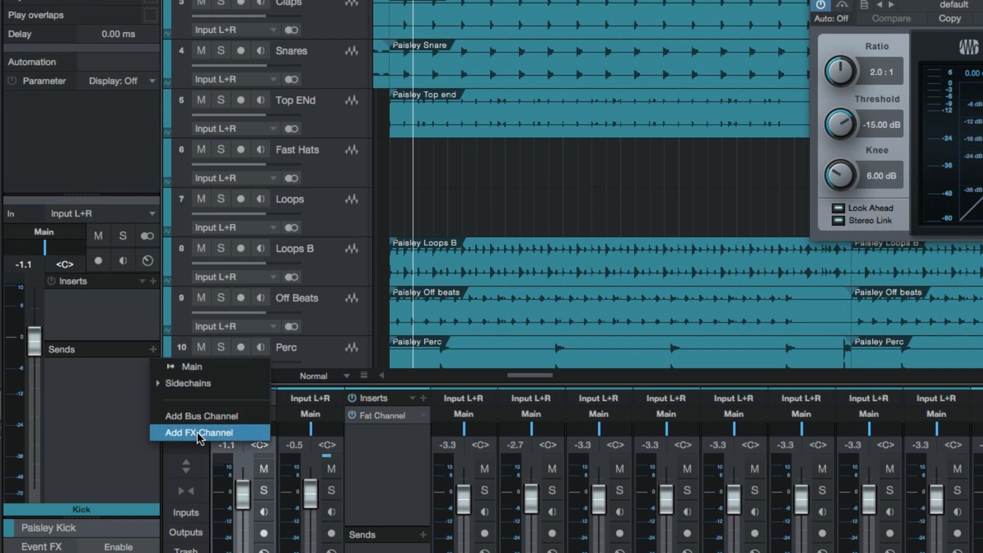
left_click(184, 389)
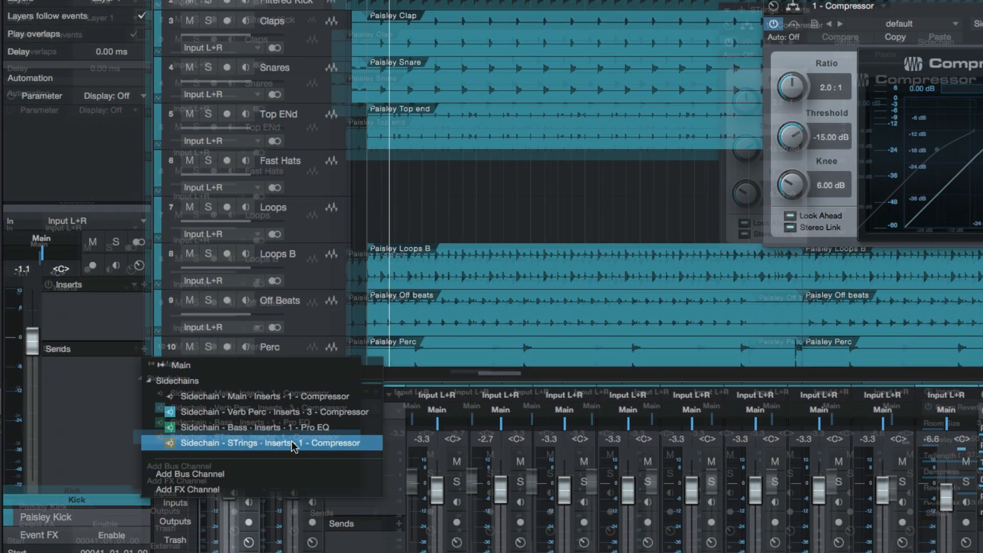
left_click(317, 451)
key("space")
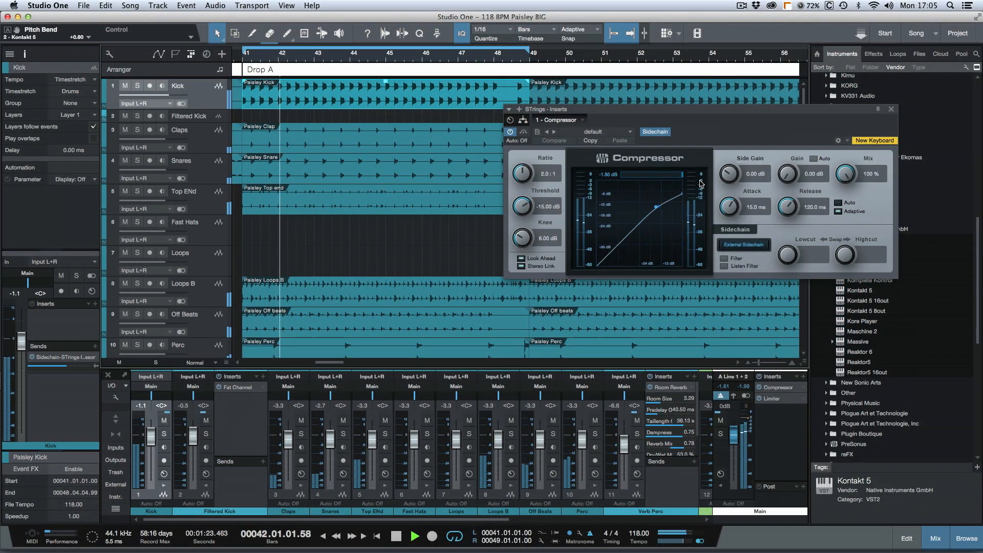
Step: Set the STrings Compressor's threshold to -32.04 dB, ratio to 8.7:1, attack to 0.10 ms and release to 6.94 ms during playback
left_click_drag(523, 206, 517, 238)
left_click_drag(522, 173, 523, 154)
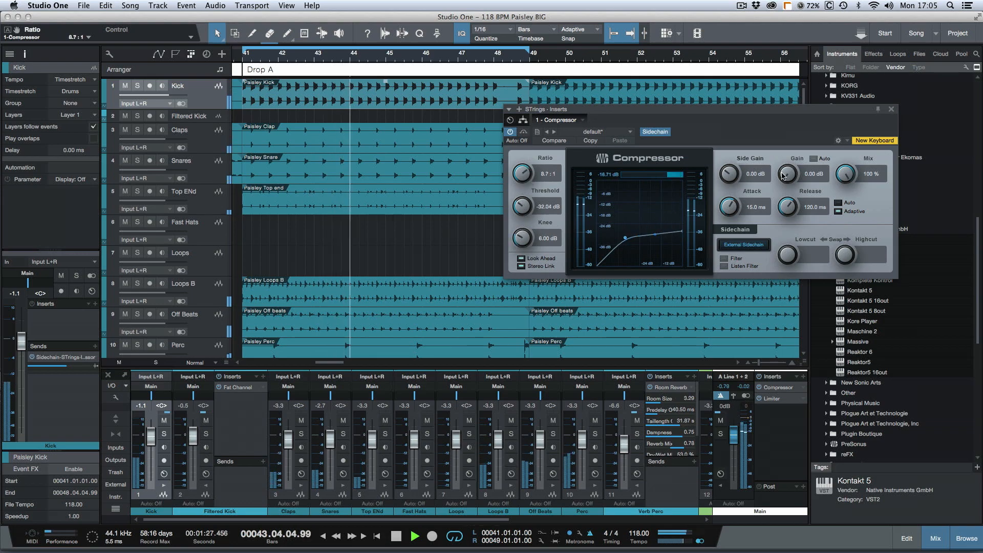
left_click_drag(729, 208, 725, 223)
left_click_drag(788, 207, 781, 216)
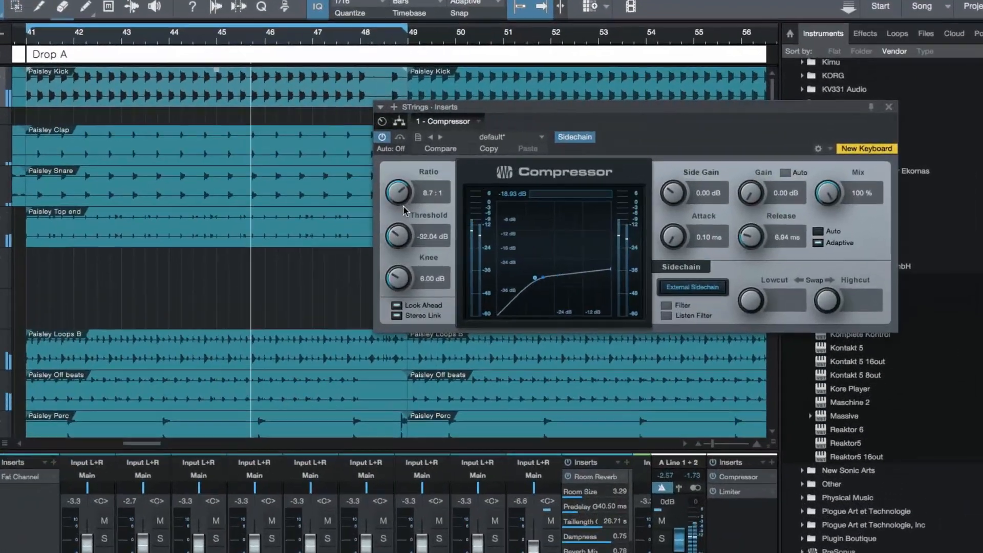
Step: Fine-tune the STrings Compressor to a threshold of -25.08 dB and a release of 12.3 ms
left_click_drag(501, 211, 499, 198)
left_click_drag(266, 246, 266, 235)
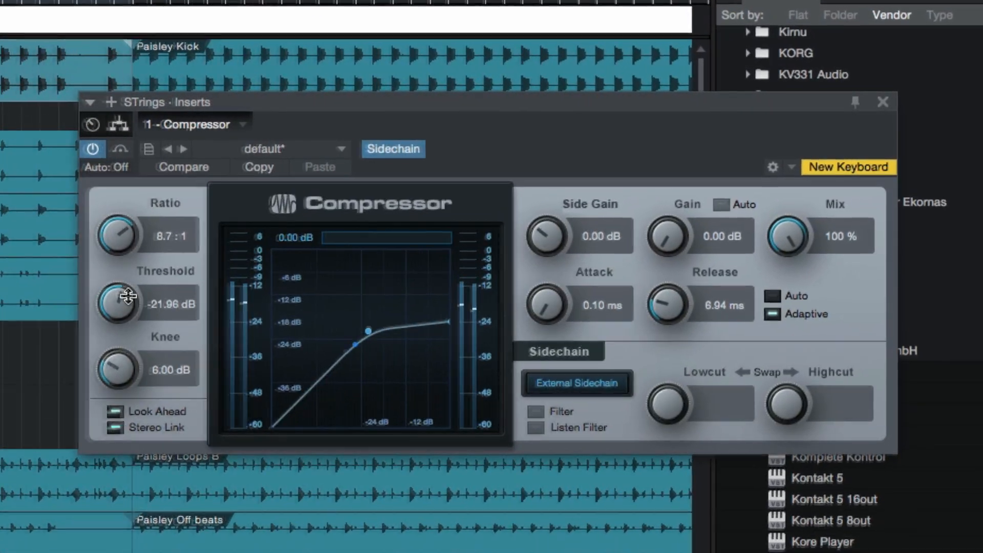
left_click_drag(667, 300, 668, 289)
left_click_drag(94, 301, 99, 308)
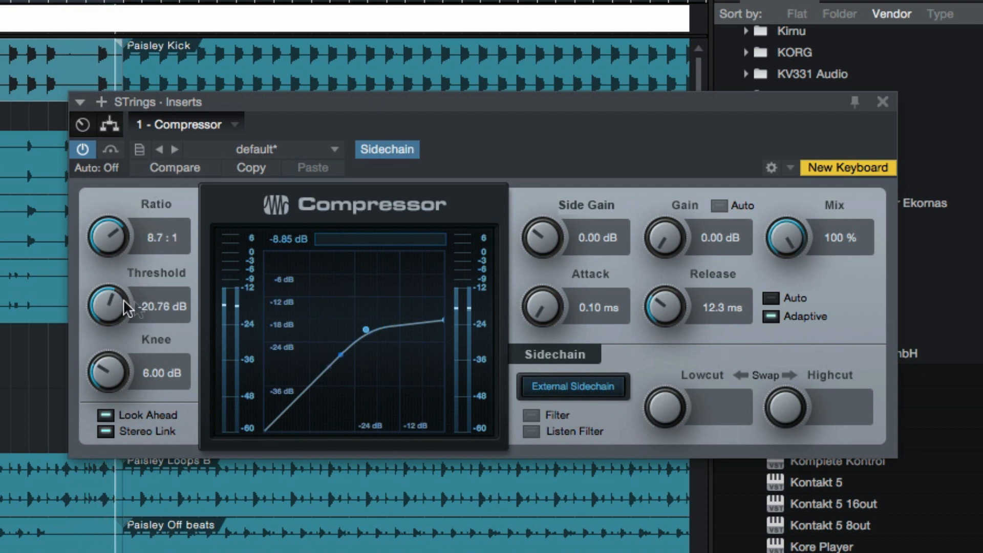
left_click_drag(107, 303, 106, 307)
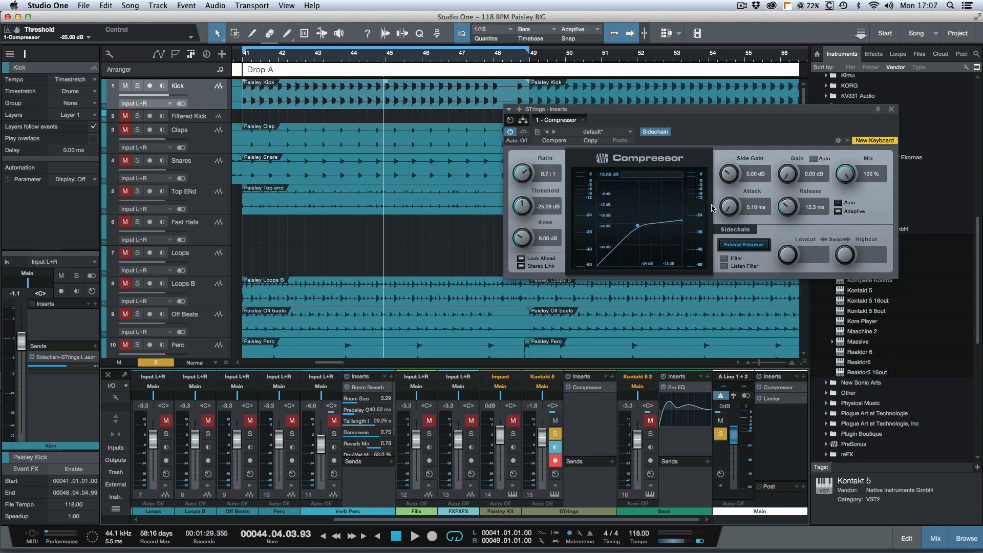
Step: Insert a Compressor after the Pro EQ on the Bass channel and close its window
left_click(60, 390)
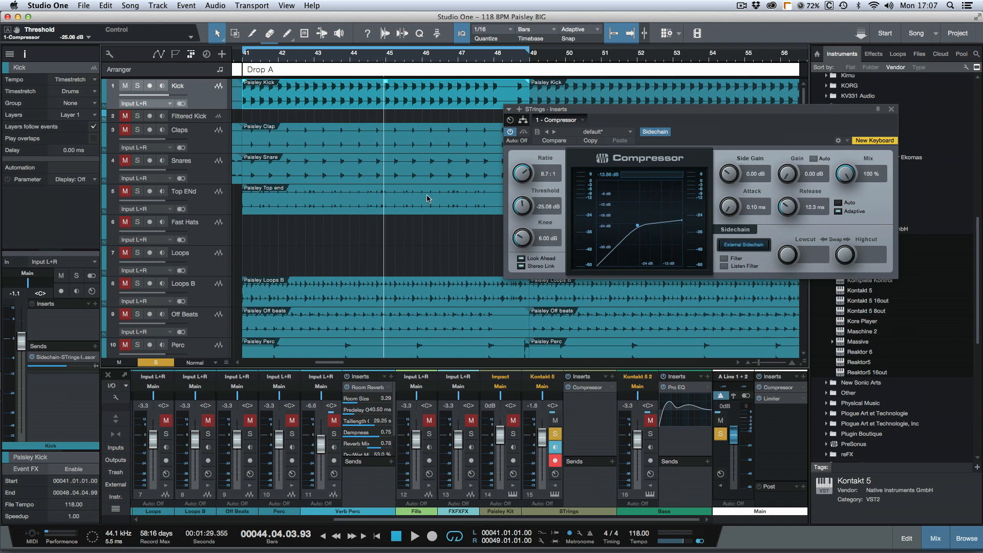
left_click(650, 487)
left_click(651, 486)
left_click(703, 486)
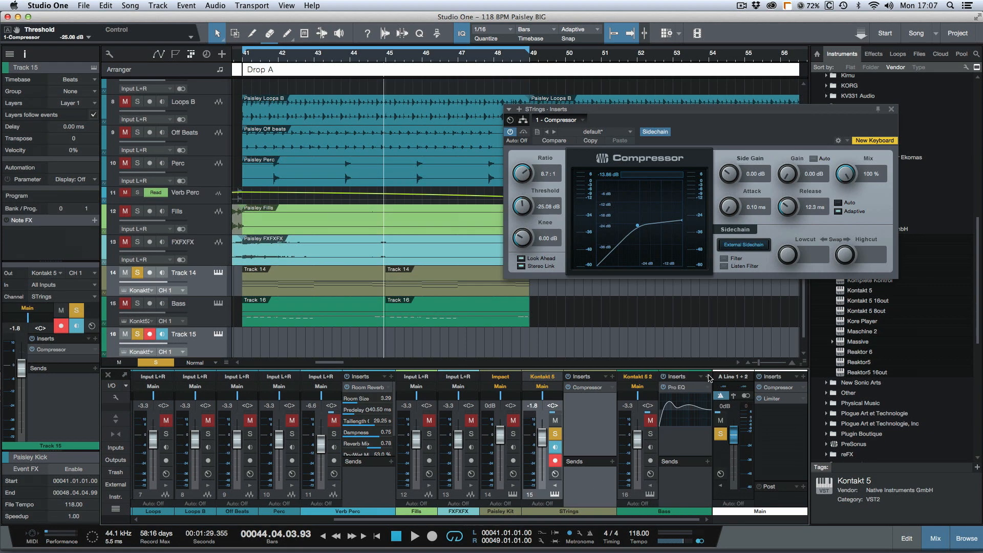
left_click(708, 376)
left_click(767, 219)
left_click_drag(764, 108, 680, 99)
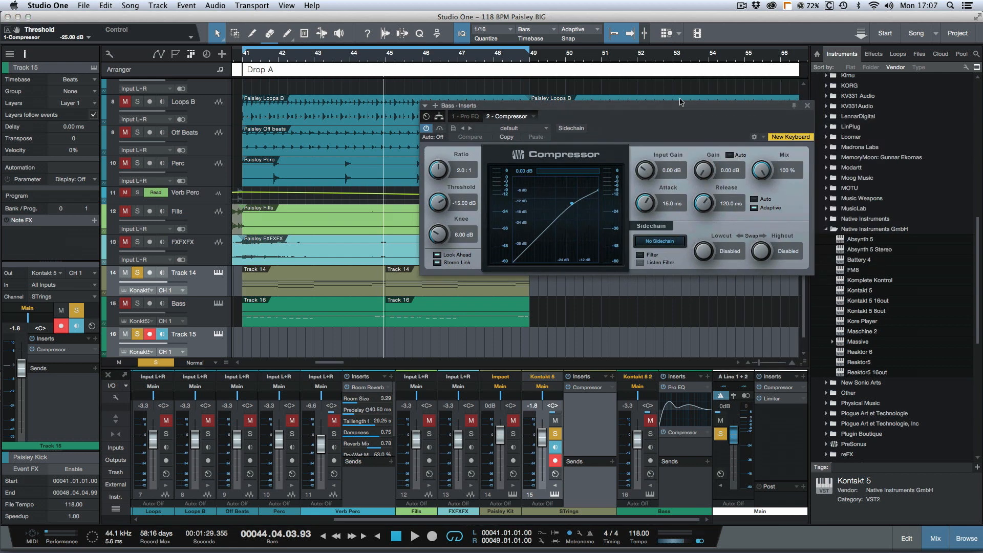
left_click(808, 106)
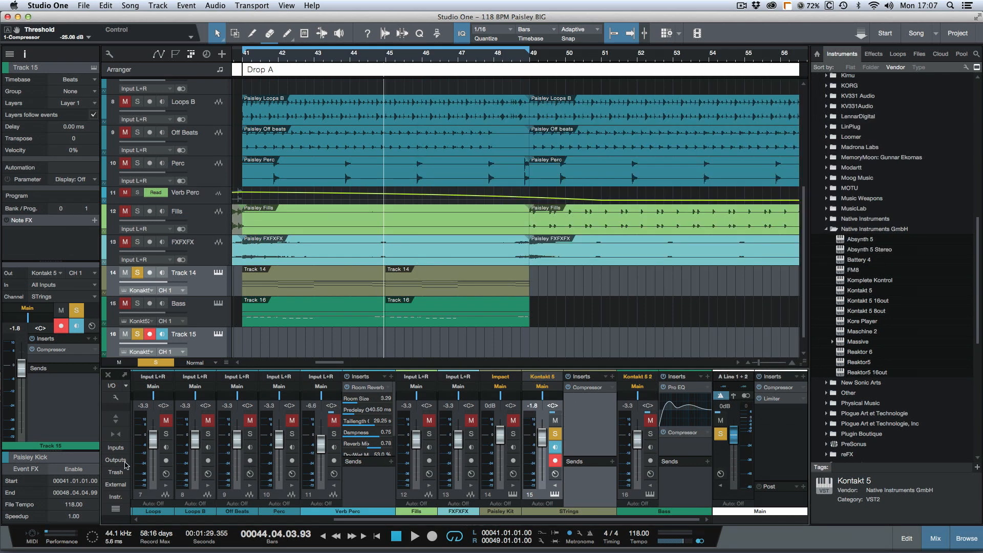
Step: Add a second send from the Kick track to the sidechain input of the Bass channel's Compressor
scroll(229, 352, "up", 6)
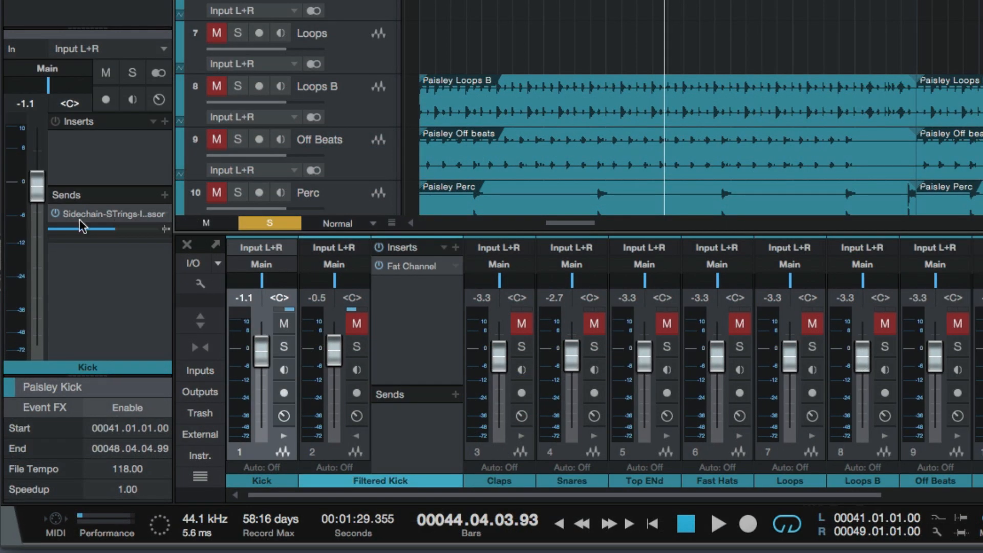
left_click(165, 195)
left_click(186, 232)
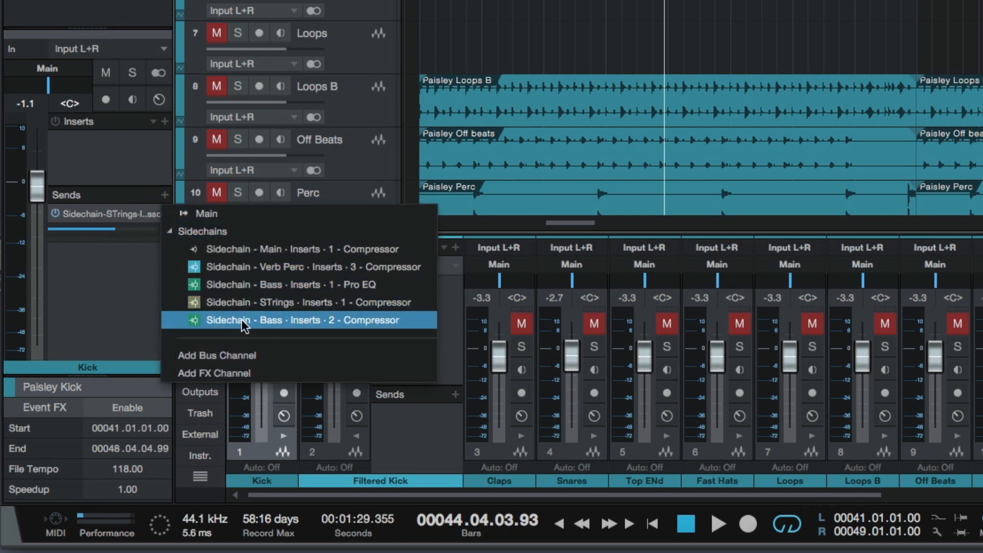
left_click(223, 320)
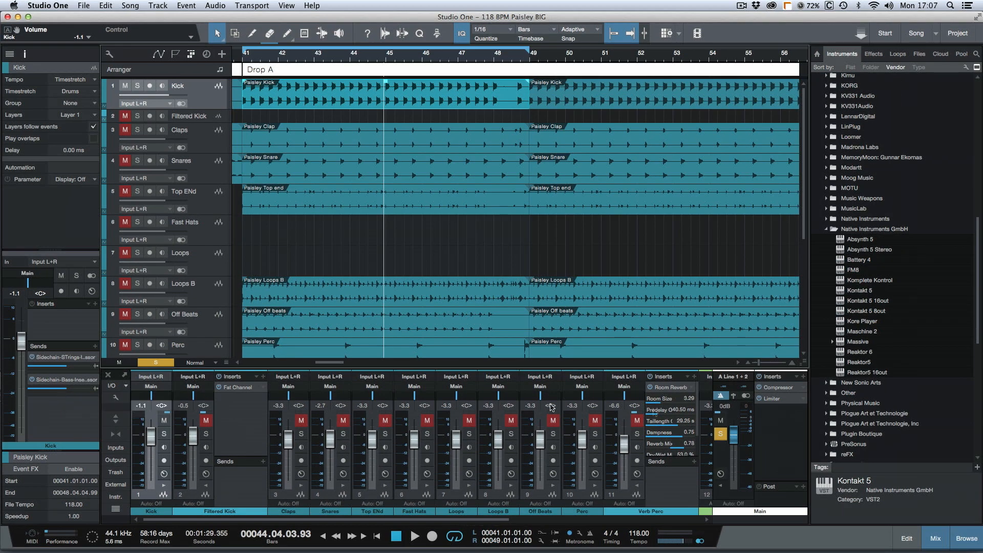
Step: Open the Bass channel's Compressor, play Drop A from its start, and mute the STrings channel
scroll(564, 436, "right", 10)
scroll(639, 401, "right", 1)
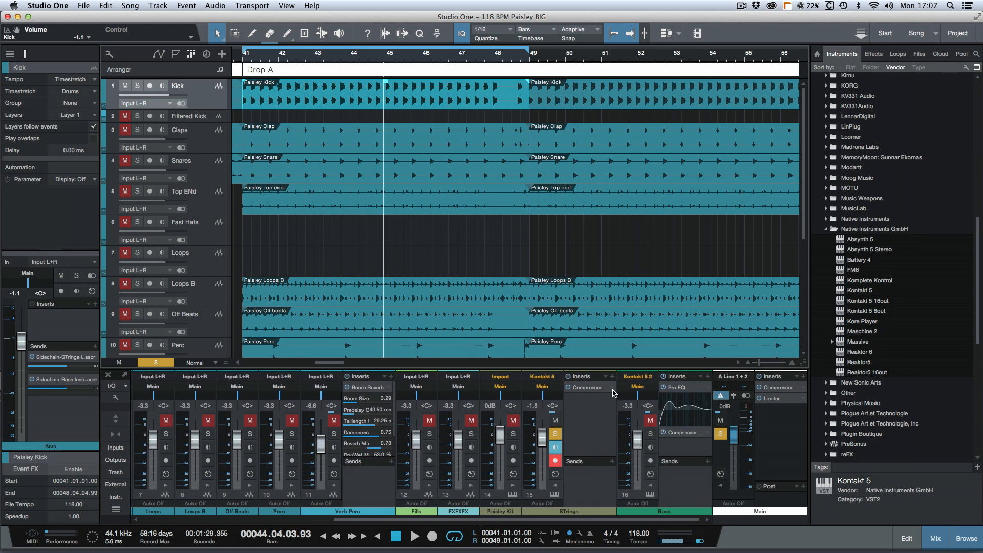
left_click(681, 434)
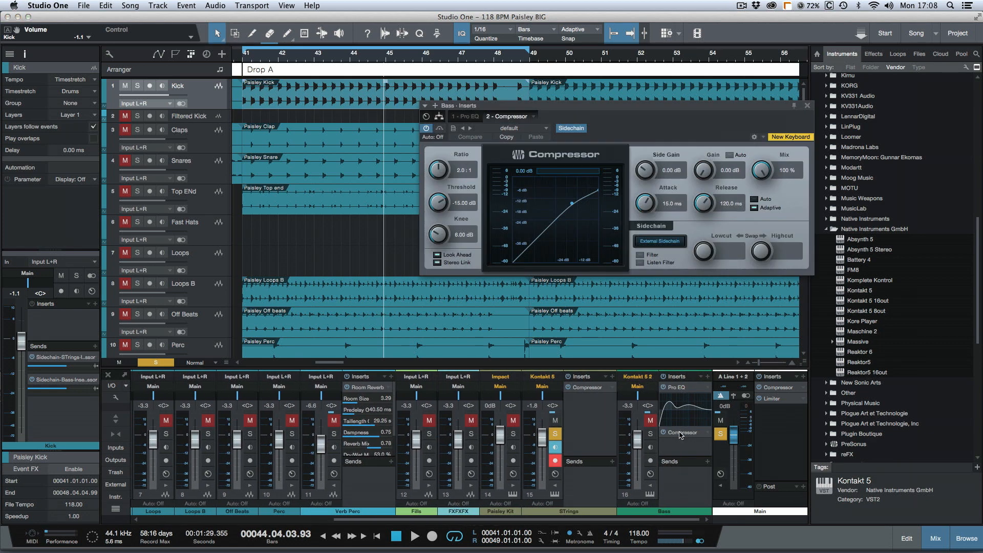
key("KP_1")
key("space")
left_click(555, 421)
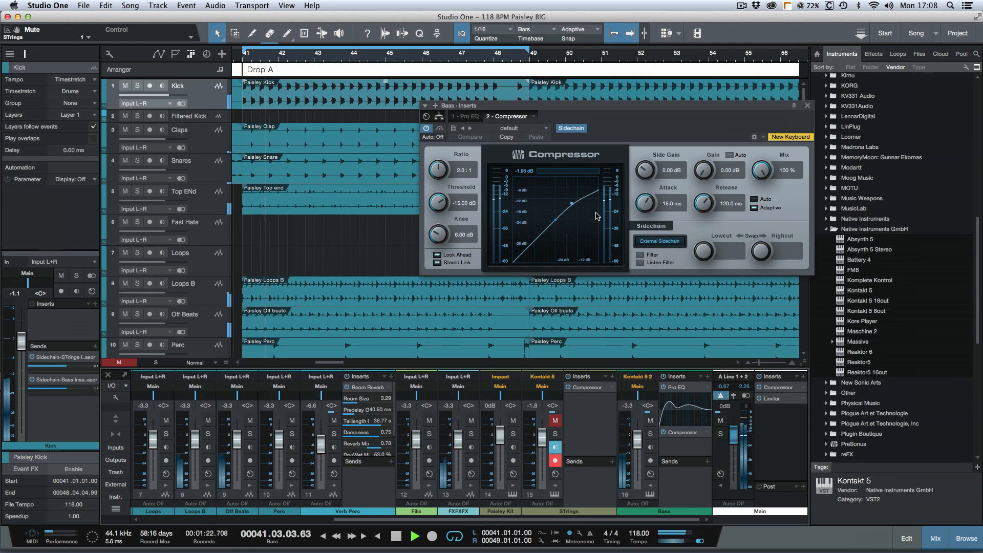
Step: Set the Bass Compressor's attack to 0.10 ms, release to 3.12 ms and threshold to -20.76 dB, and stop playback
left_click_drag(439, 203, 439, 226)
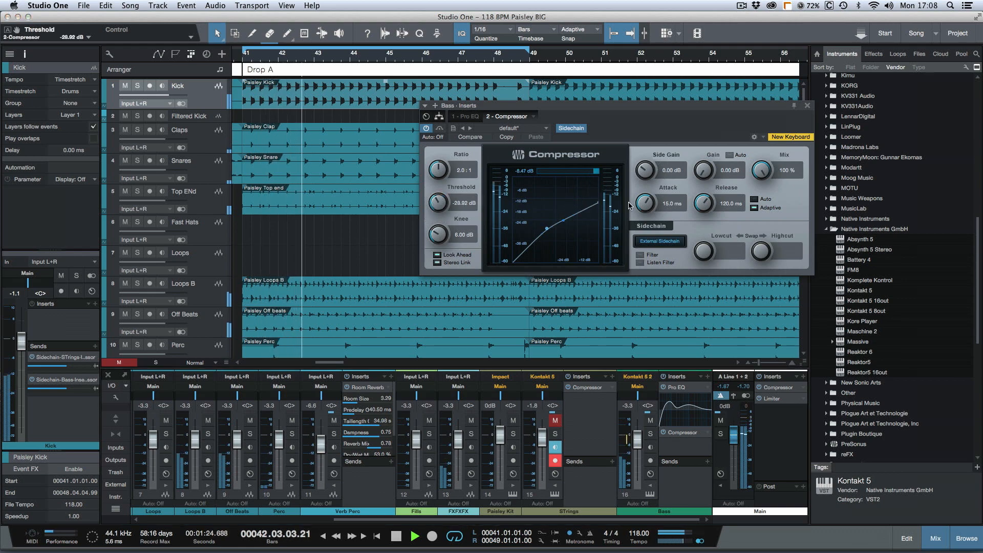
left_click_drag(651, 208, 638, 234)
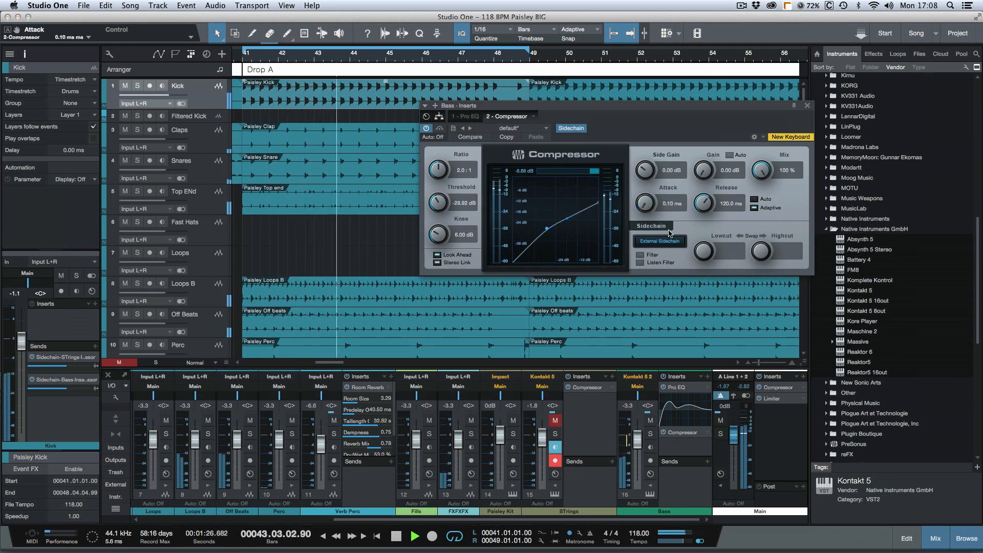
left_click_drag(704, 205, 686, 228)
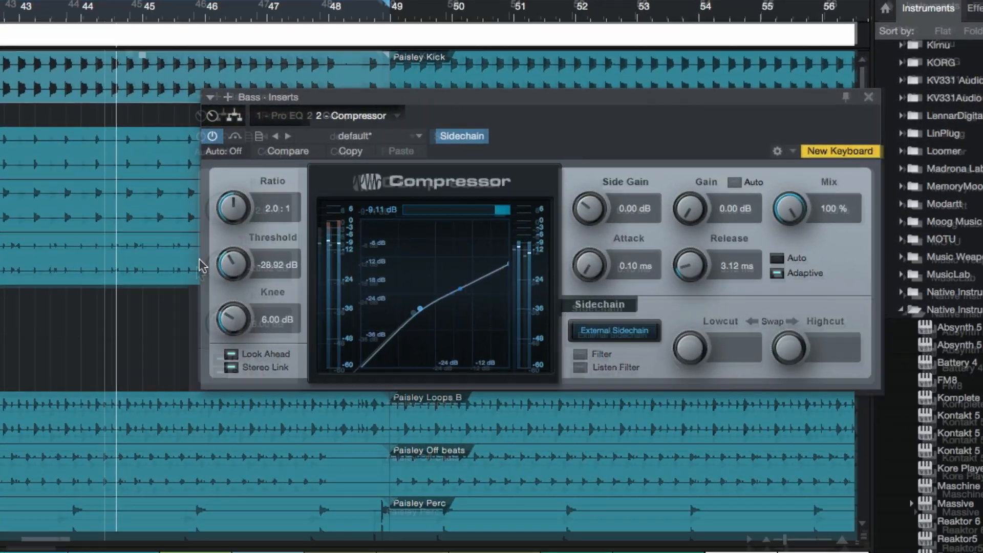
left_click_drag(436, 203, 436, 194)
left_click_drag(154, 271, 154, 270)
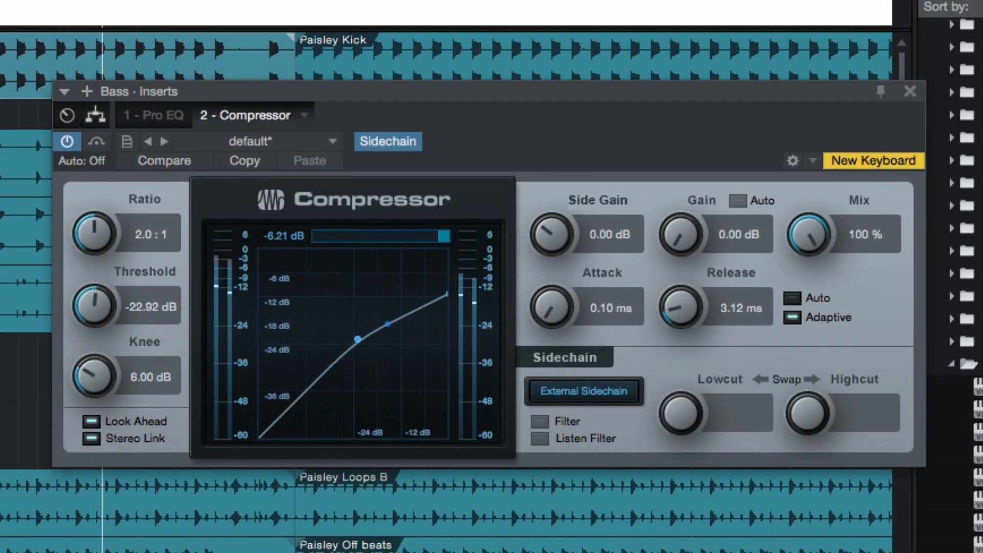
left_click_drag(84, 289, 91, 284)
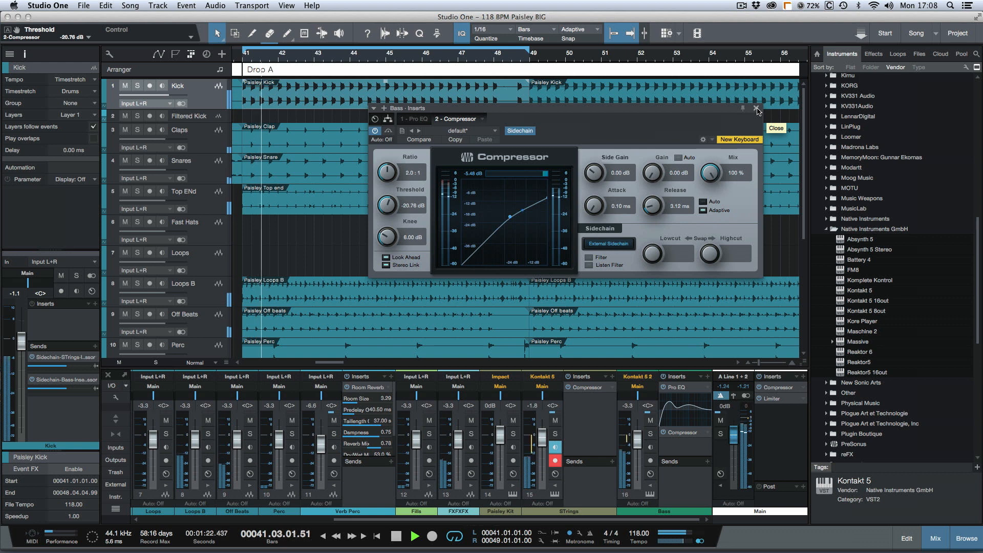
key("space")
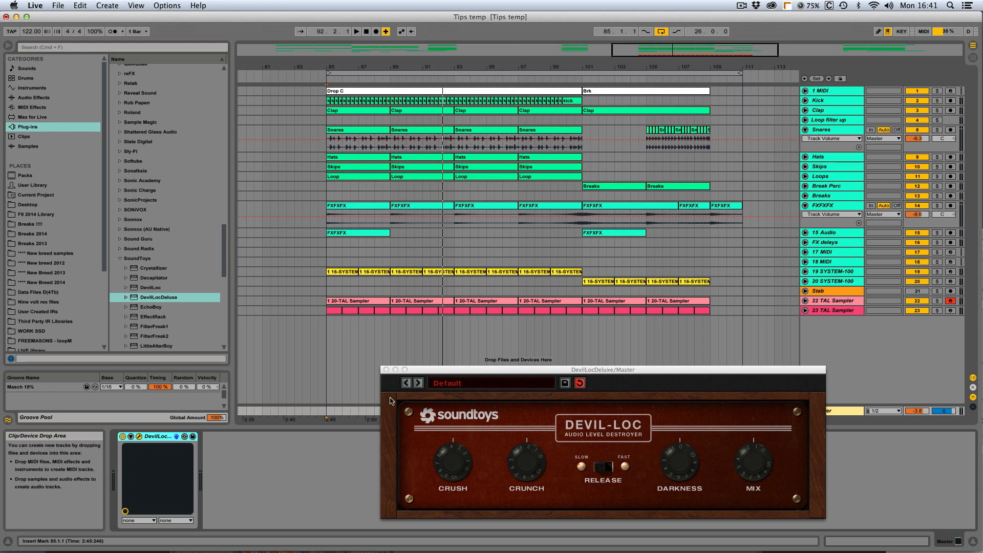
Step: Switch to Ableton Live and reposition the DevilLocDeluxe window below the arrangement tracks
left_click_drag(463, 369, 367, 347)
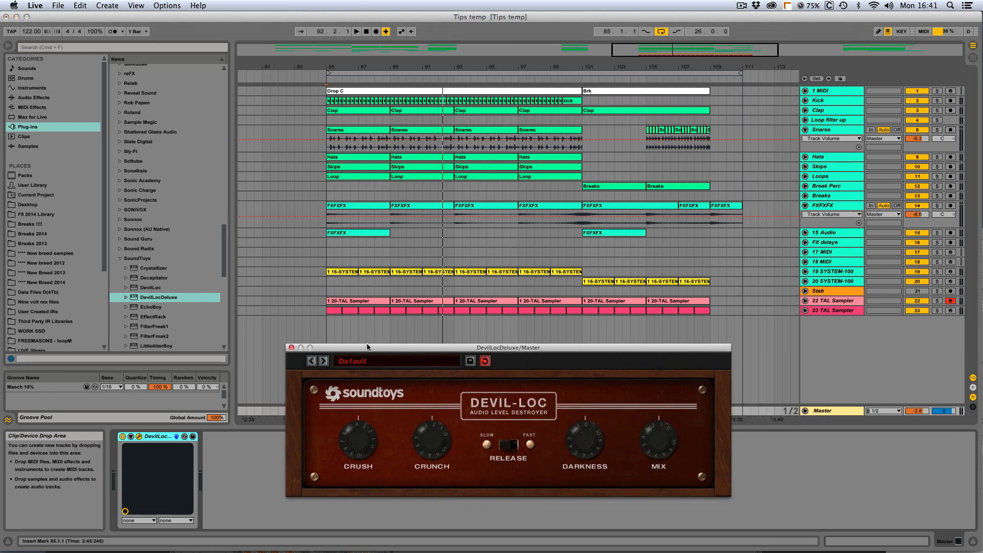
left_click_drag(367, 347, 381, 344)
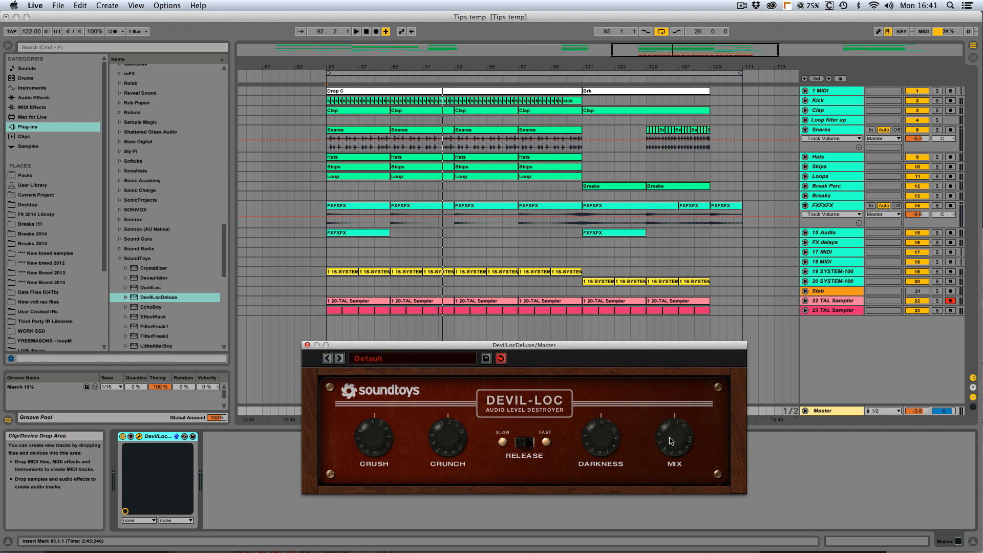
left_click_drag(512, 349, 500, 349)
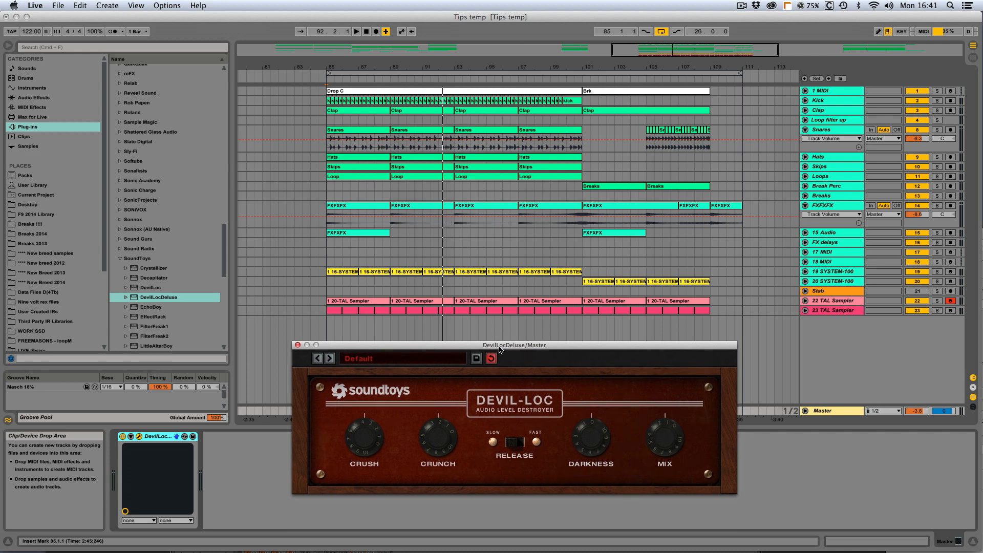
Step: Select bars 85 to 109 on the Stab track and play them with the Master's DevilLocDeluxe bypassed
left_click_drag(330, 292, 711, 291)
left_click(822, 411)
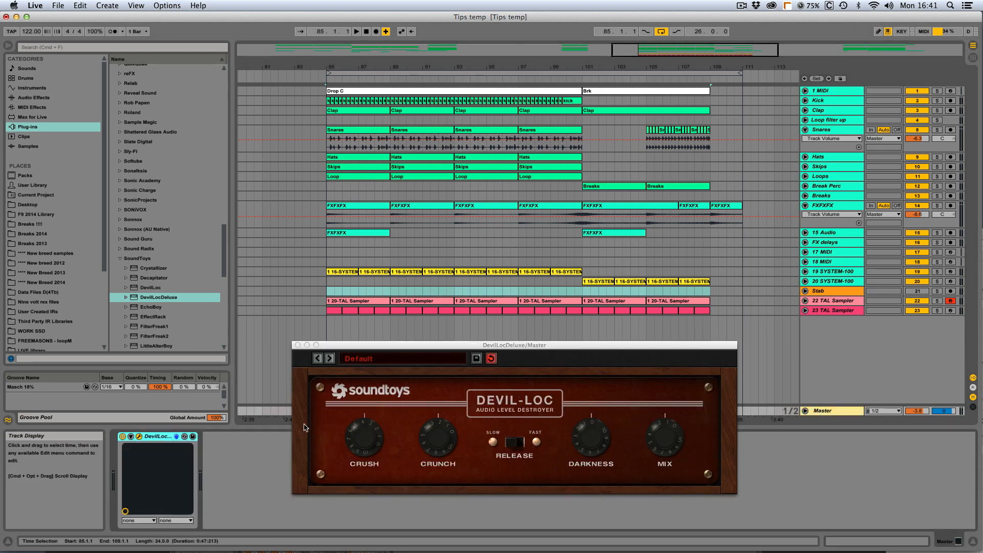
left_click(122, 437)
key("space")
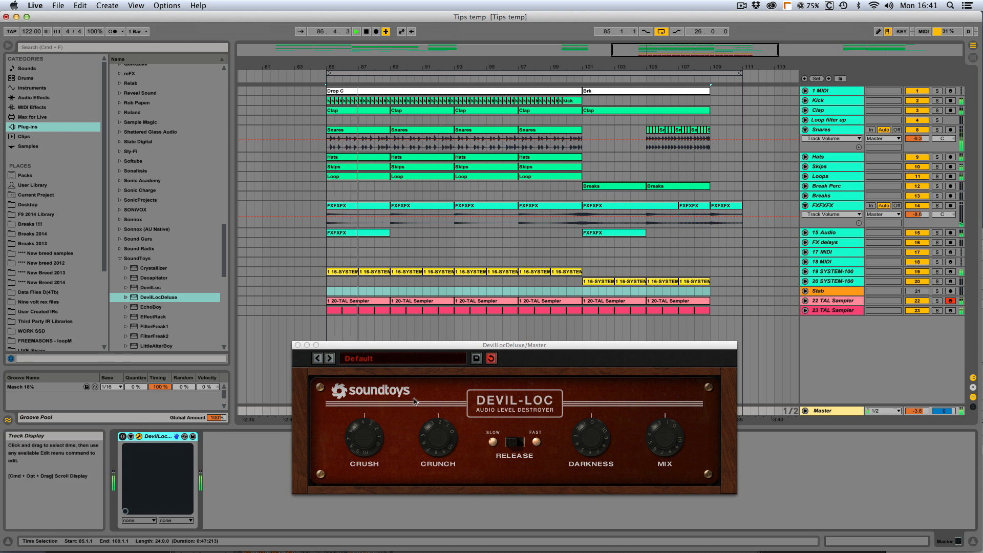
Step: Re-enable DevilLocDeluxe with its Mix turned up, lower the Master volume to -8.8 dB, and play the section
left_click(123, 437)
left_click_drag(668, 438, 667, 356)
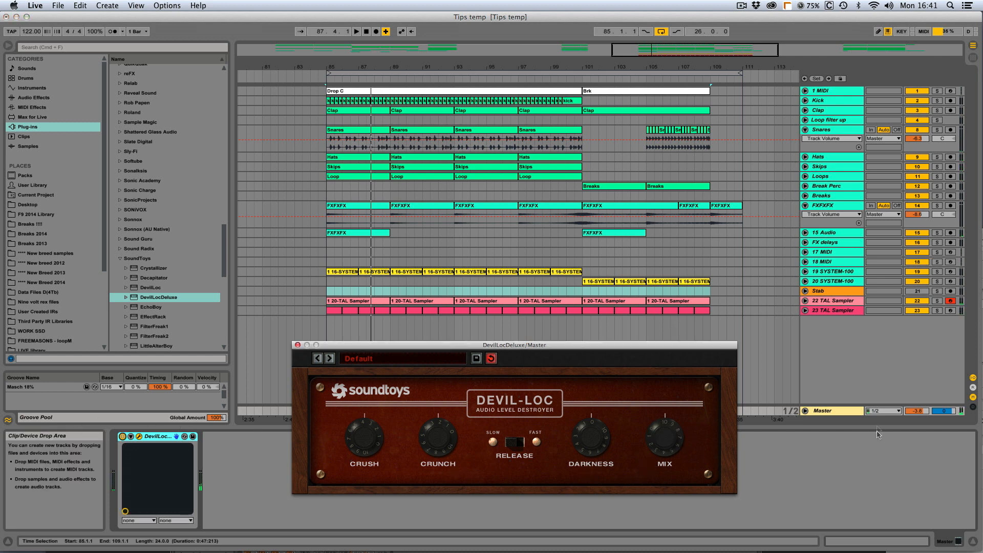
left_click_drag(917, 410, 917, 423)
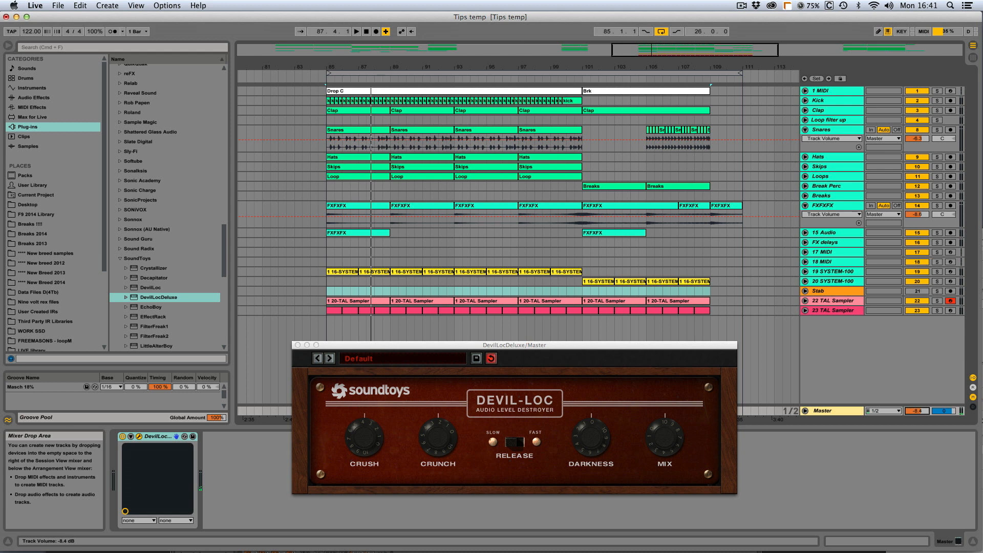
key("space")
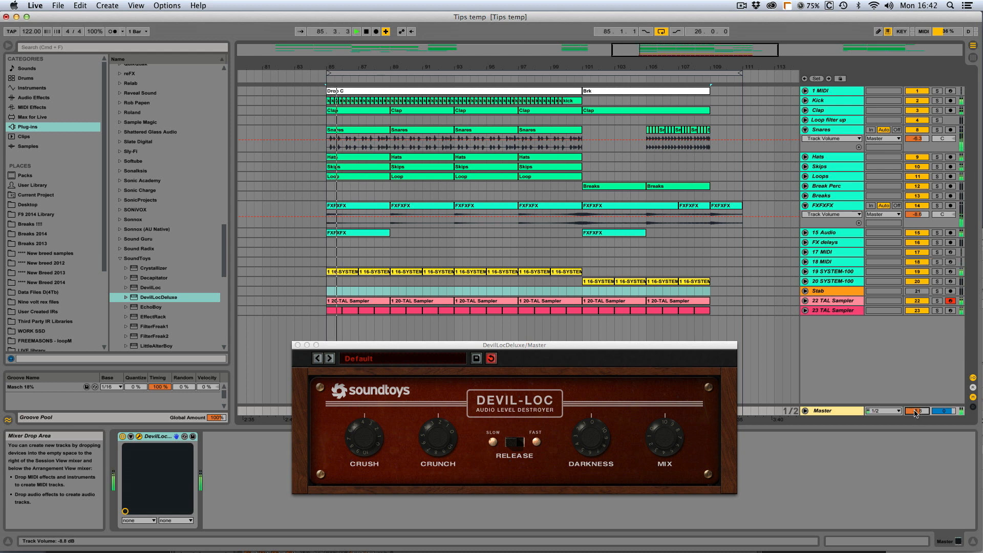
Step: Adjust DevilLocDeluxe's Crush and reduce its Mix during playback, raising the Master volume to -6.2 dB
left_click(362, 442)
left_click_drag(362, 442, 364, 439)
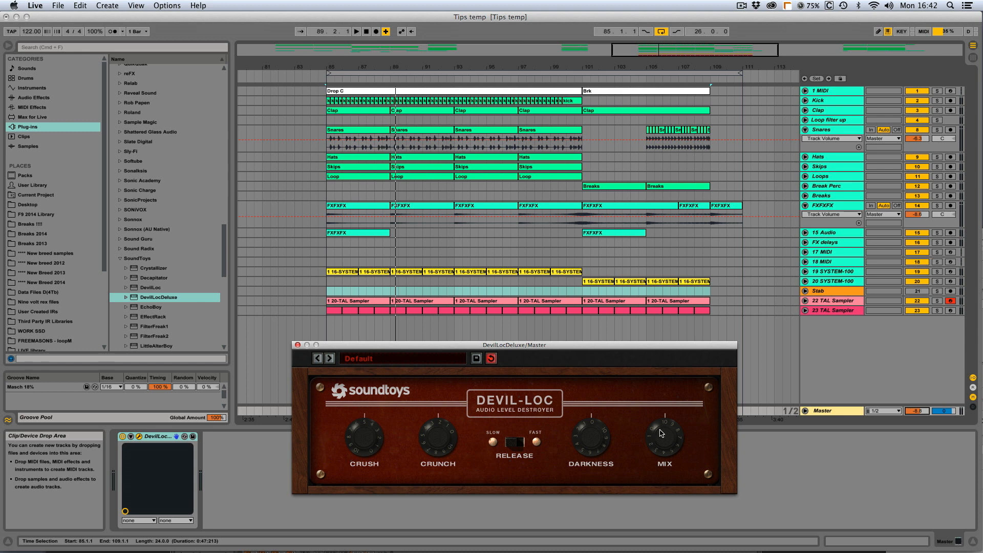
key("space")
left_click_drag(660, 435, 699, 469)
left_click_drag(917, 411, 917, 397)
left_click_drag(659, 435, 659, 418)
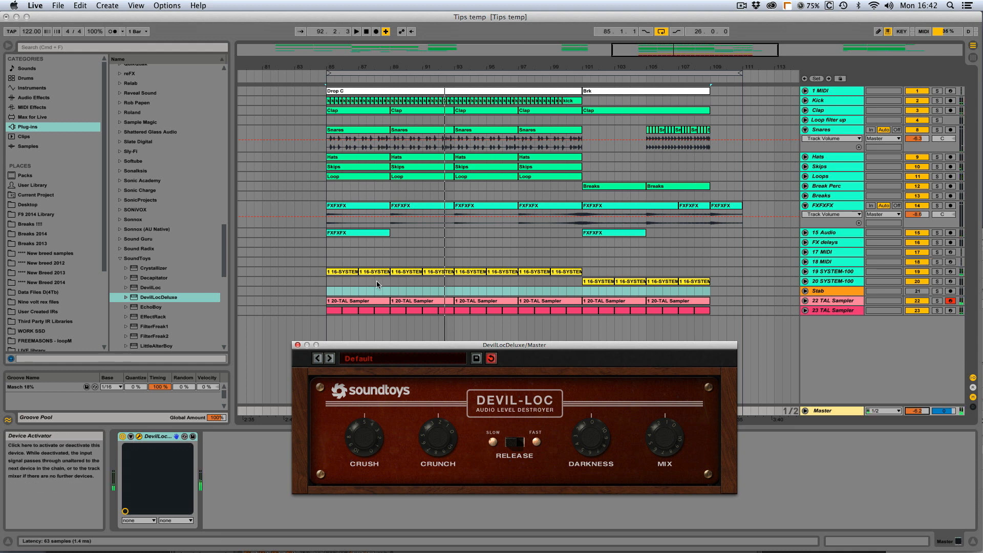
Step: Play Drop C and toggle the Master's DevilLocDeluxe off and on repeatedly to compare the processed and dry sound
left_click(567, 294)
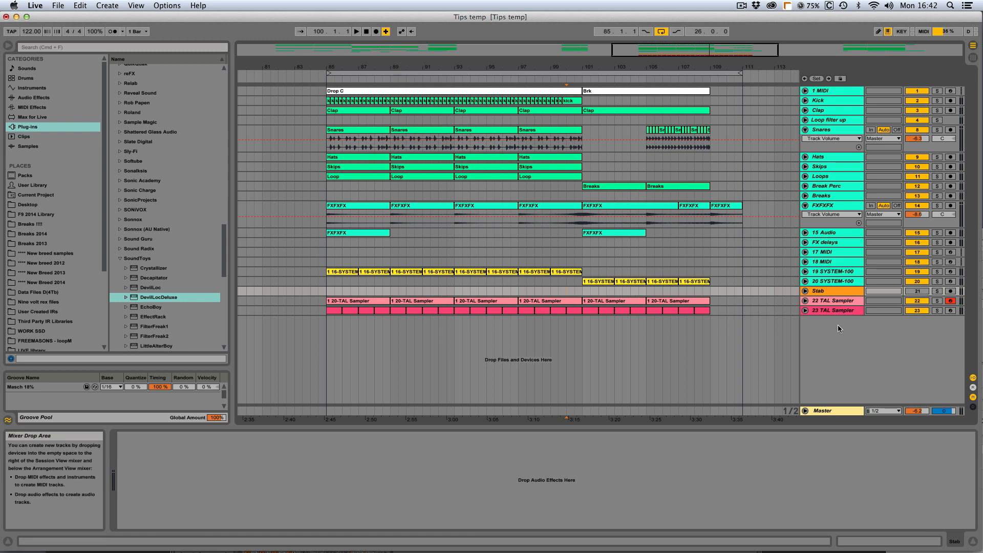
key("space")
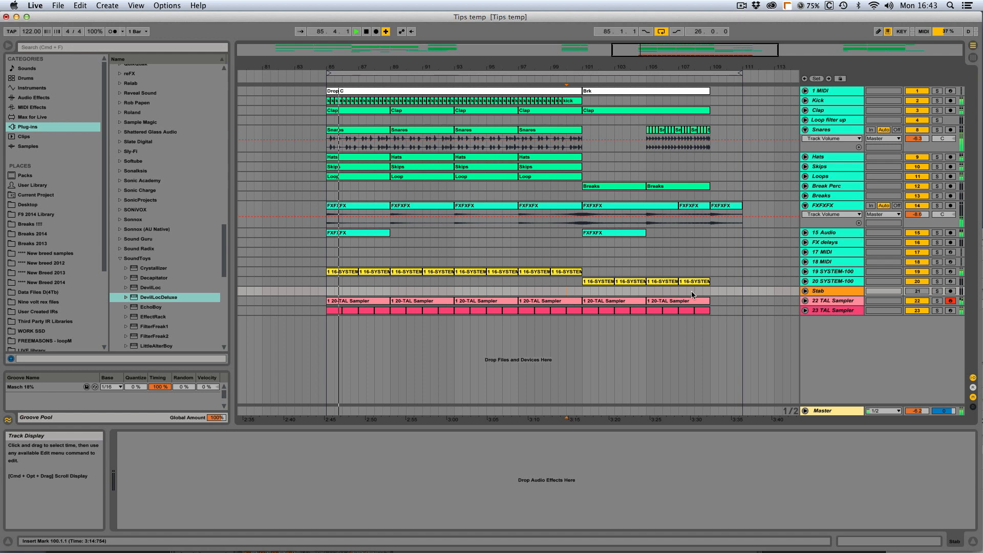
left_click(824, 411)
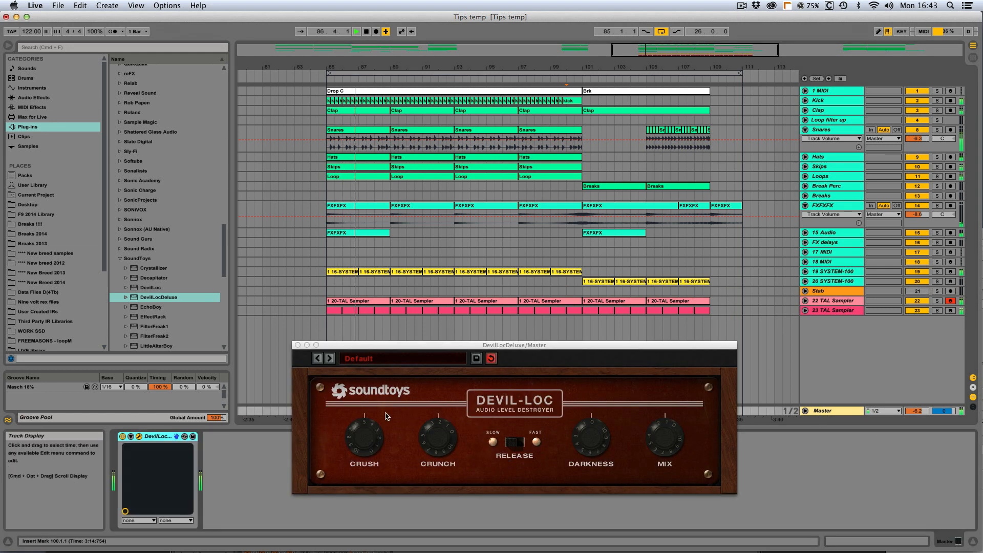
left_click(123, 437)
left_click(122, 437)
left_click(122, 437)
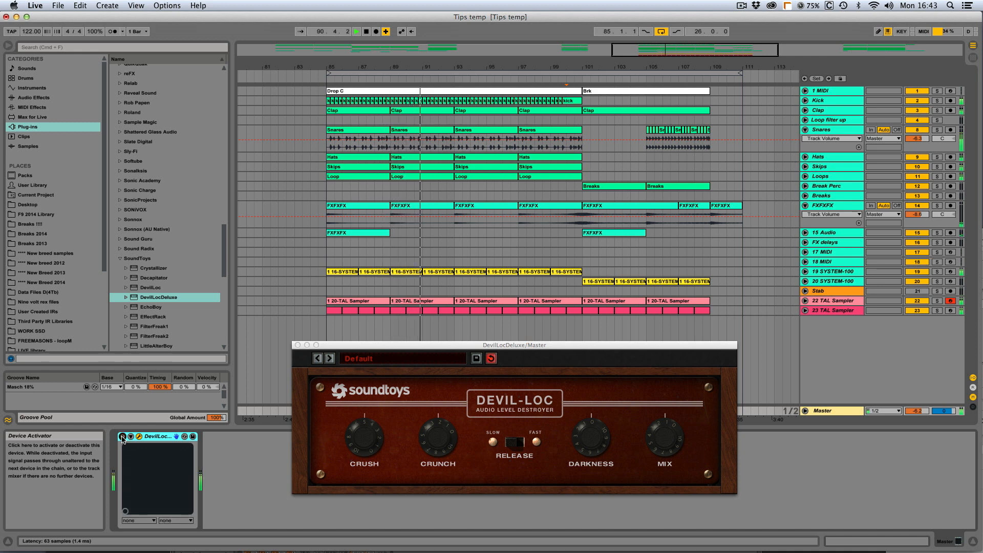
left_click(122, 436)
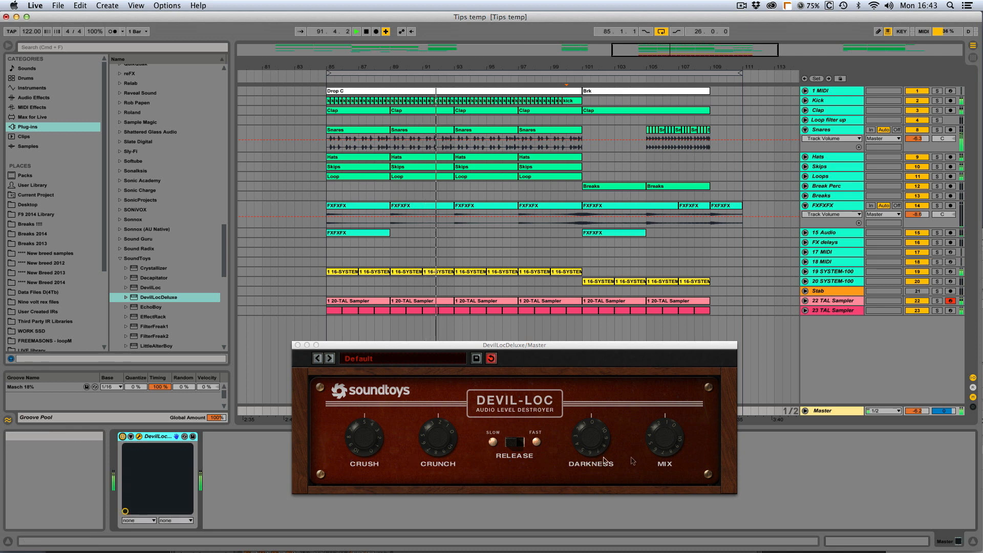
left_click(673, 439)
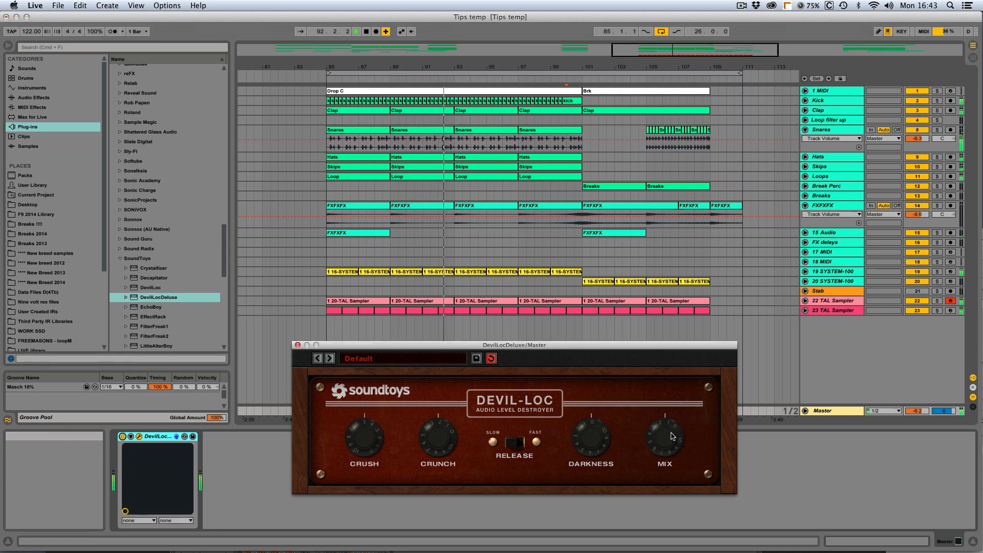
left_click(123, 437)
left_click(122, 436)
left_click(122, 437)
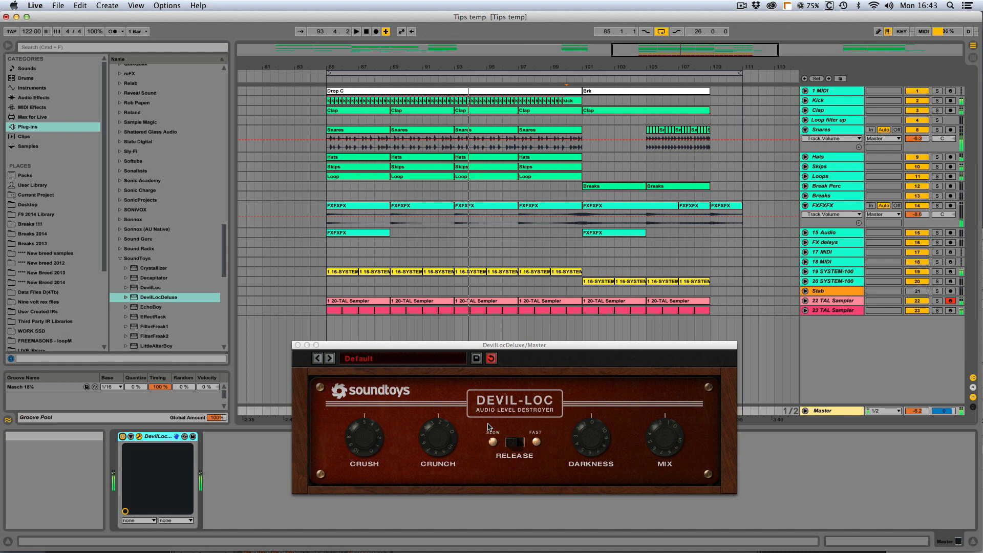